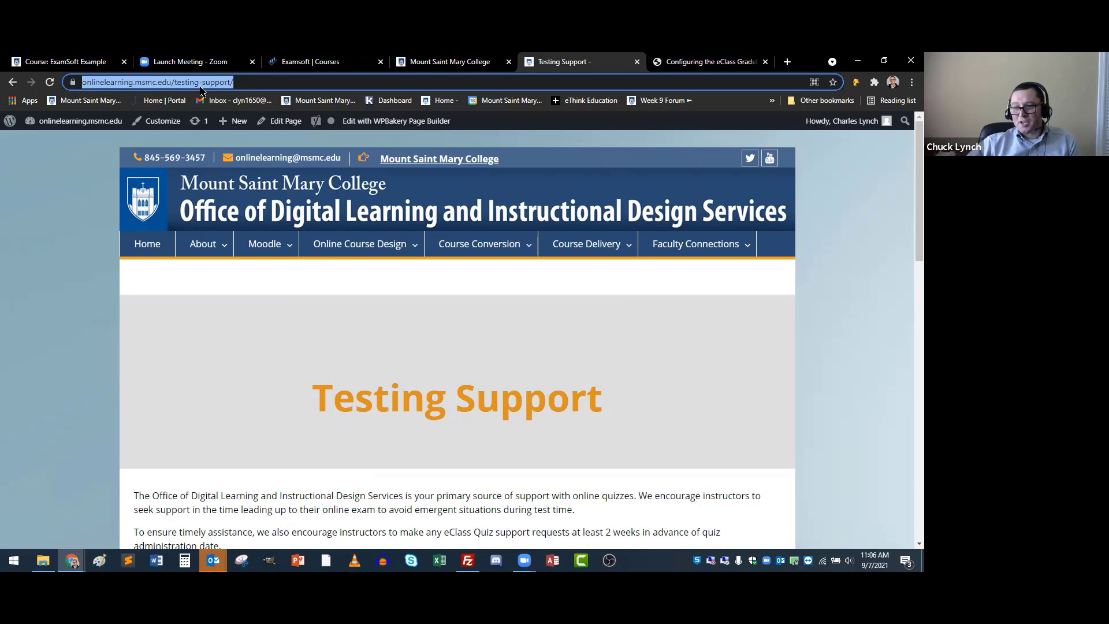
- Open the Testing Support page under Course Delivery and review the Supplemental Resources for ExamSoft Testing section
left_click(261, 82)
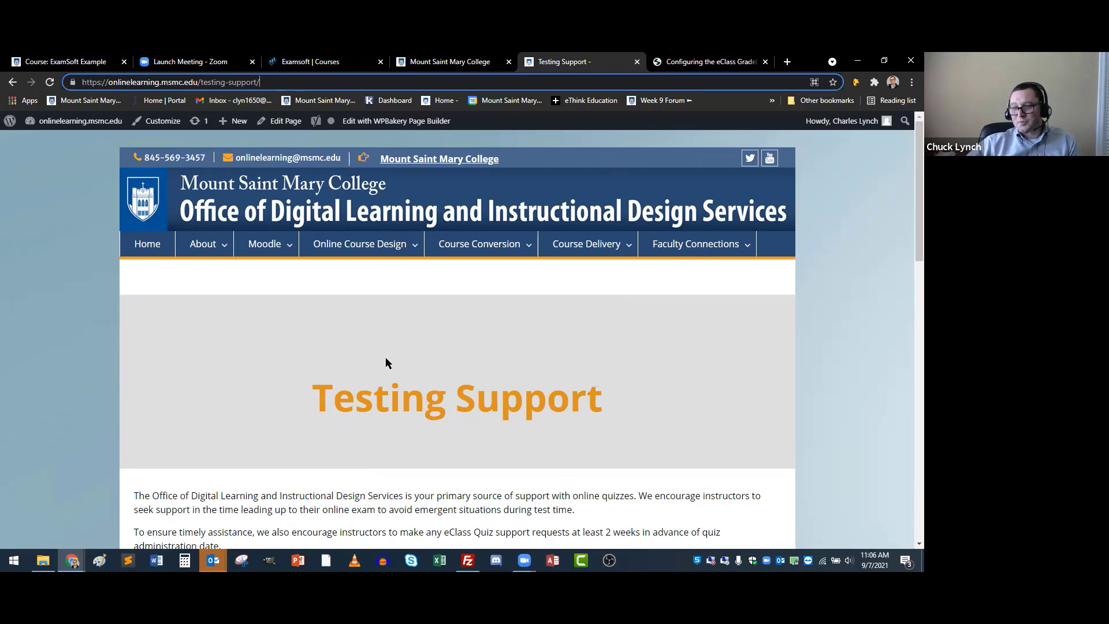
mouse_move(590, 254)
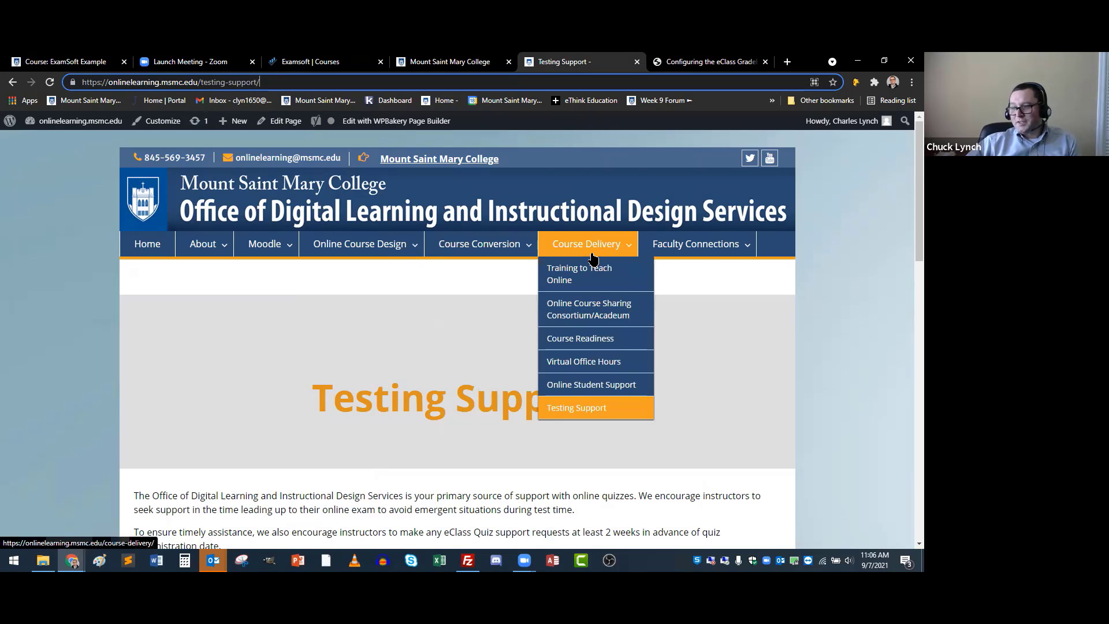
left_click(579, 409)
scroll(484, 431, "down", 10)
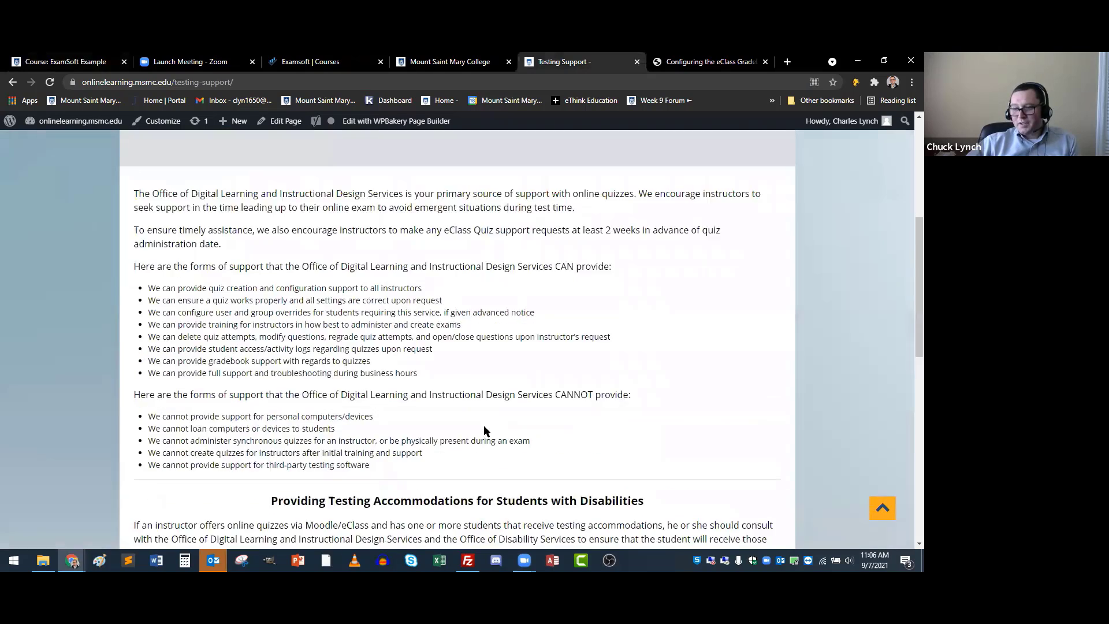
scroll(484, 426, "down", 5)
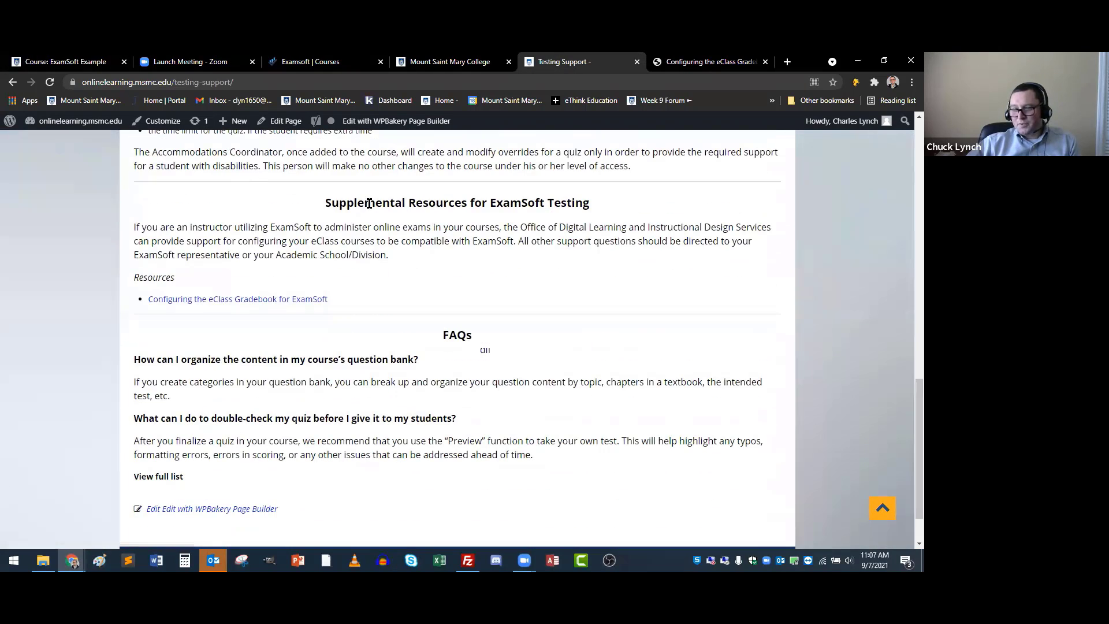
left_click_drag(325, 202, 590, 278)
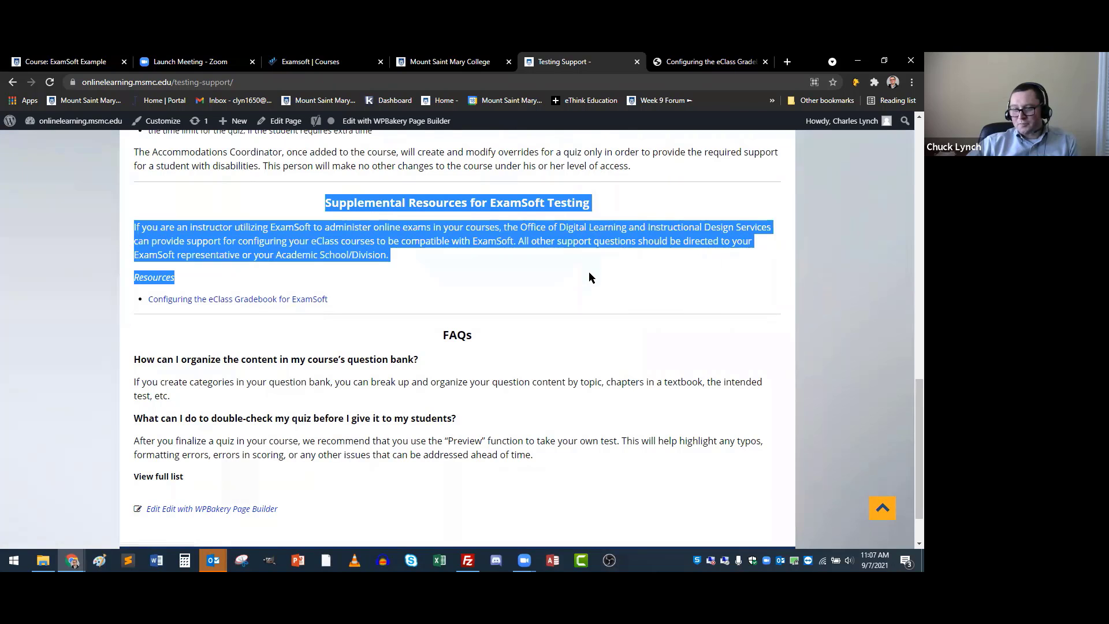
left_click(276, 239)
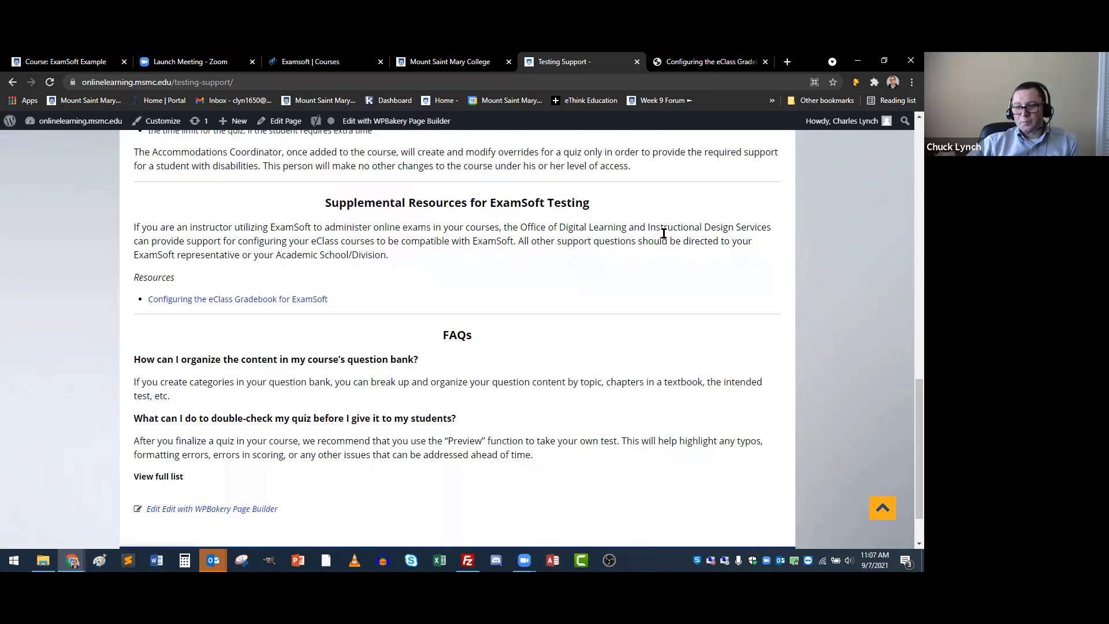
- Read the basic steps in the "Configuring the eClass Gradebook for ExamSoft" quick sheet at page width, and close it
left_click(254, 304)
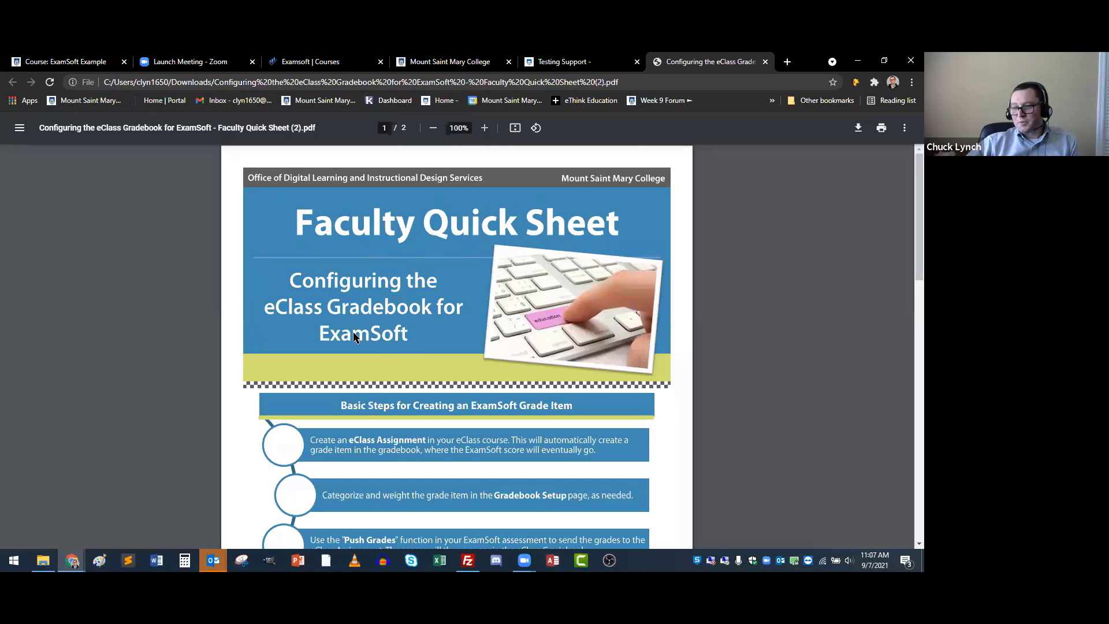
left_click(516, 132)
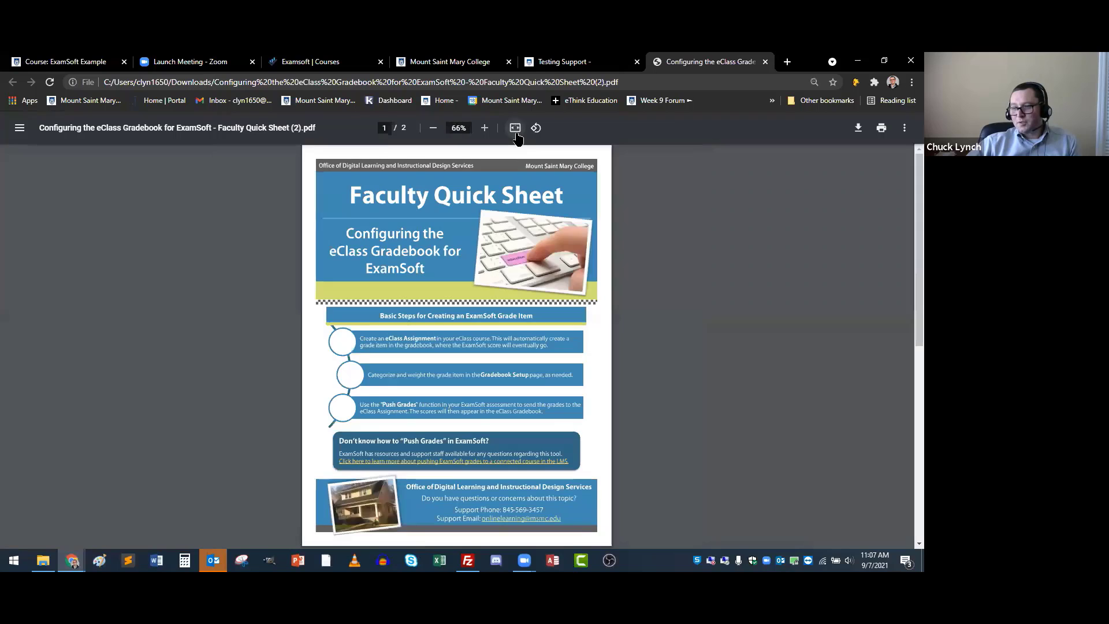
left_click(515, 128)
scroll(390, 334, "down", 6)
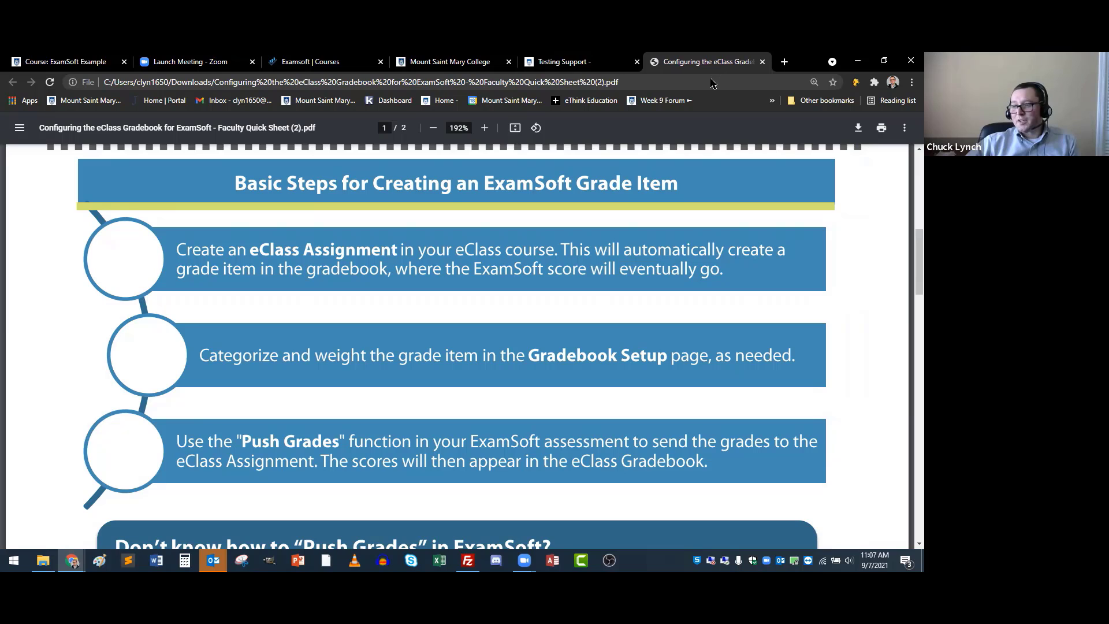
key("ctrl+w")
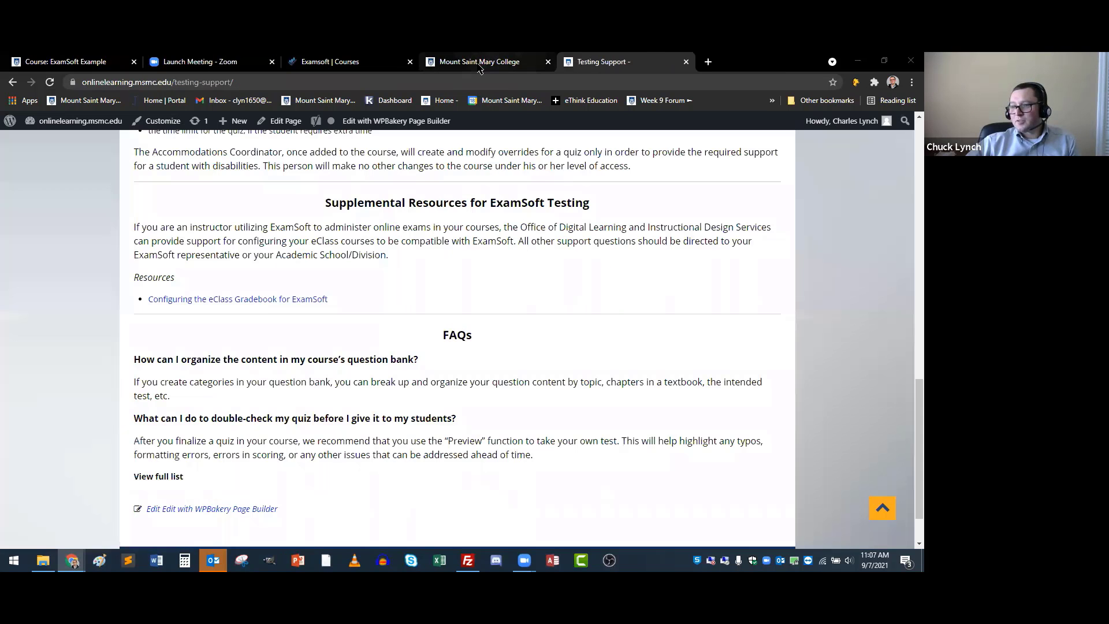
- Switch to the ExamSoft Example course in eClass and open its grader report
left_click(481, 63)
left_click(616, 64)
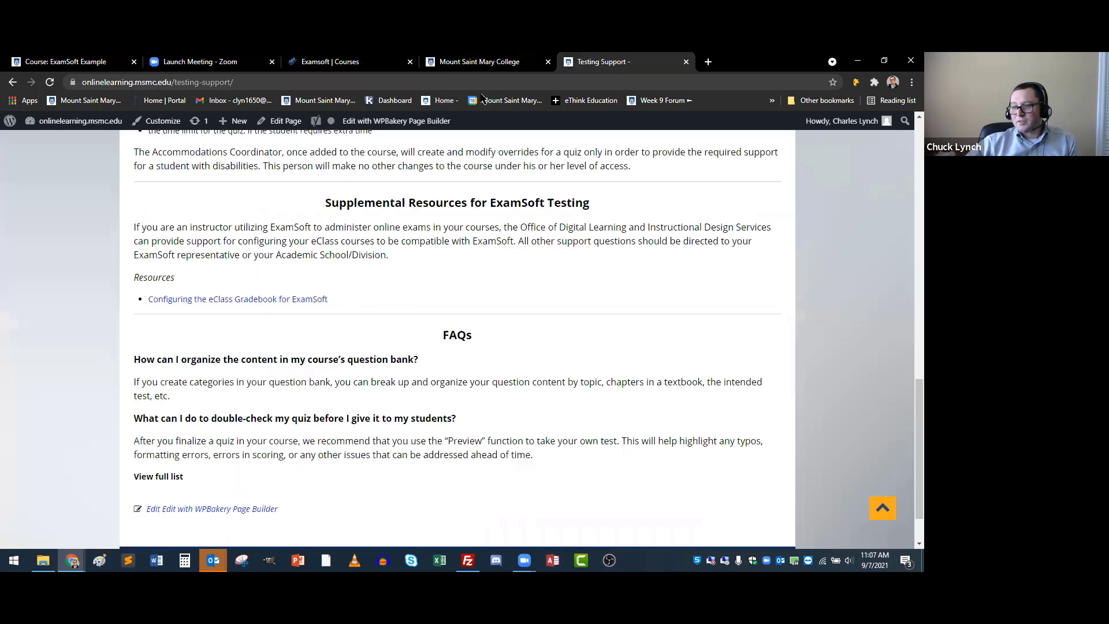
left_click(65, 61)
mouse_move(487, 371)
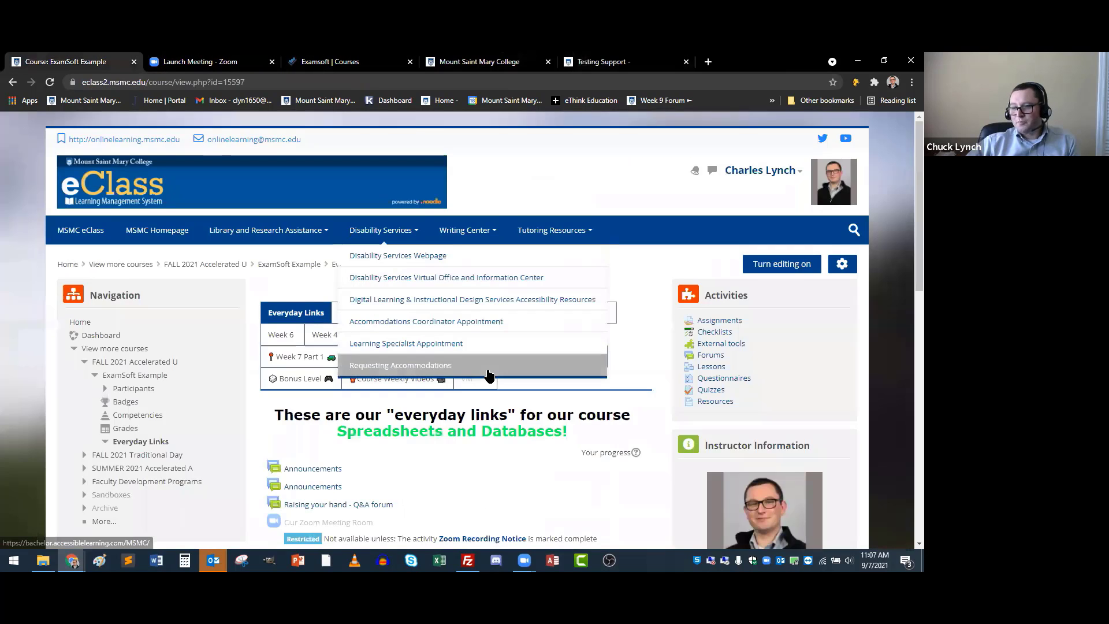
scroll(488, 374, "down", 3)
scroll(488, 376, "down", 10)
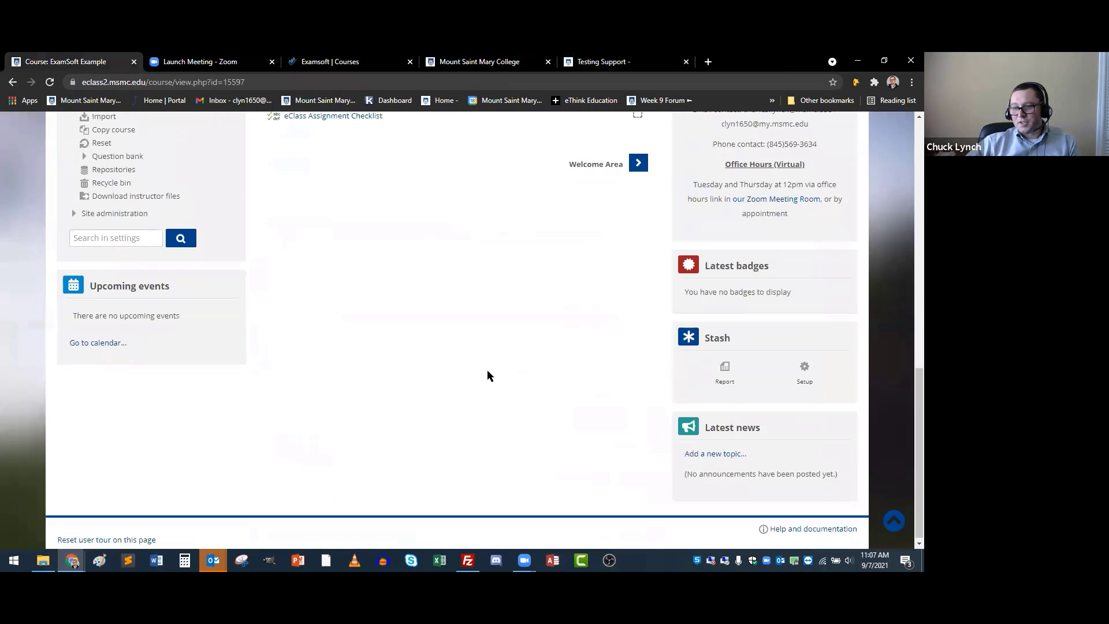
scroll(487, 375, "up", 6)
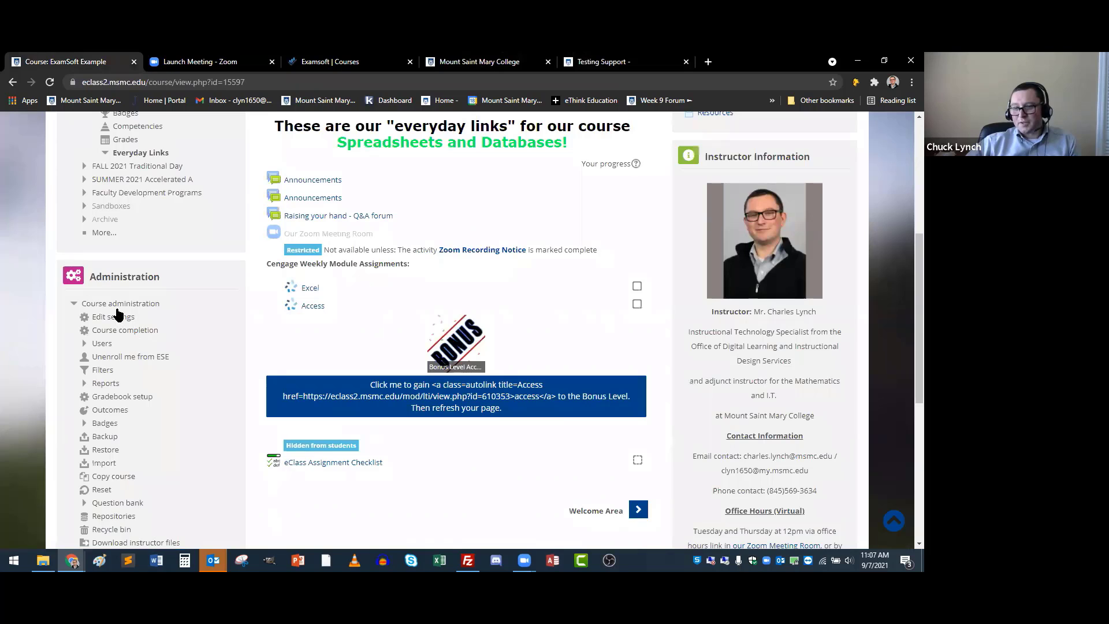
scroll(118, 315, "up", 2)
left_click(117, 256)
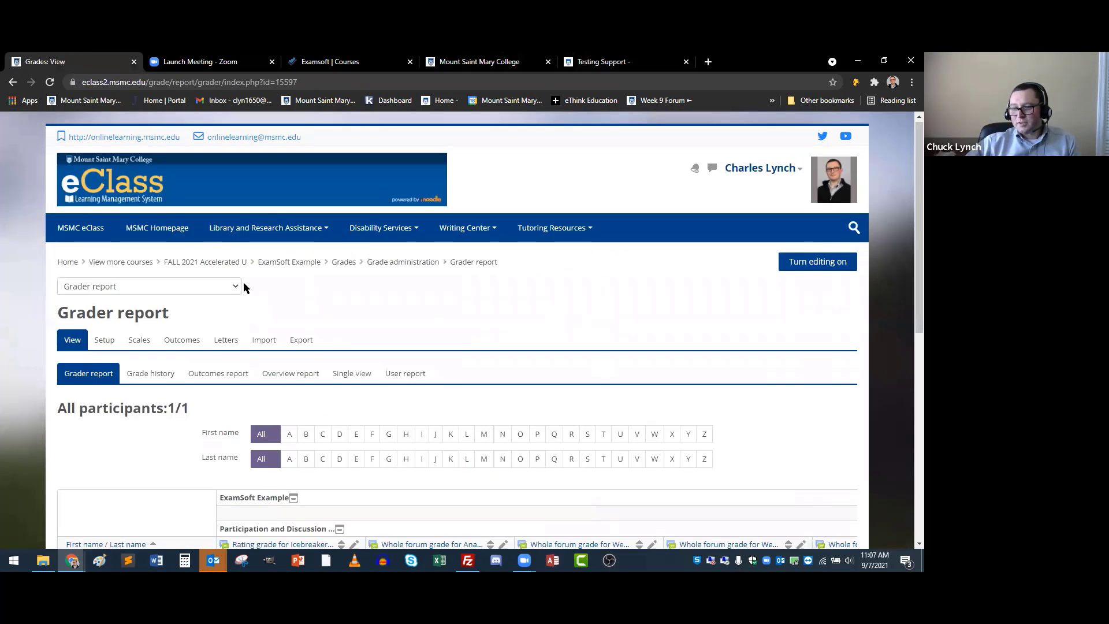
- Open the course's Gradebook setup and review its grade categories, items and weights
scroll(244, 287, "down", 3)
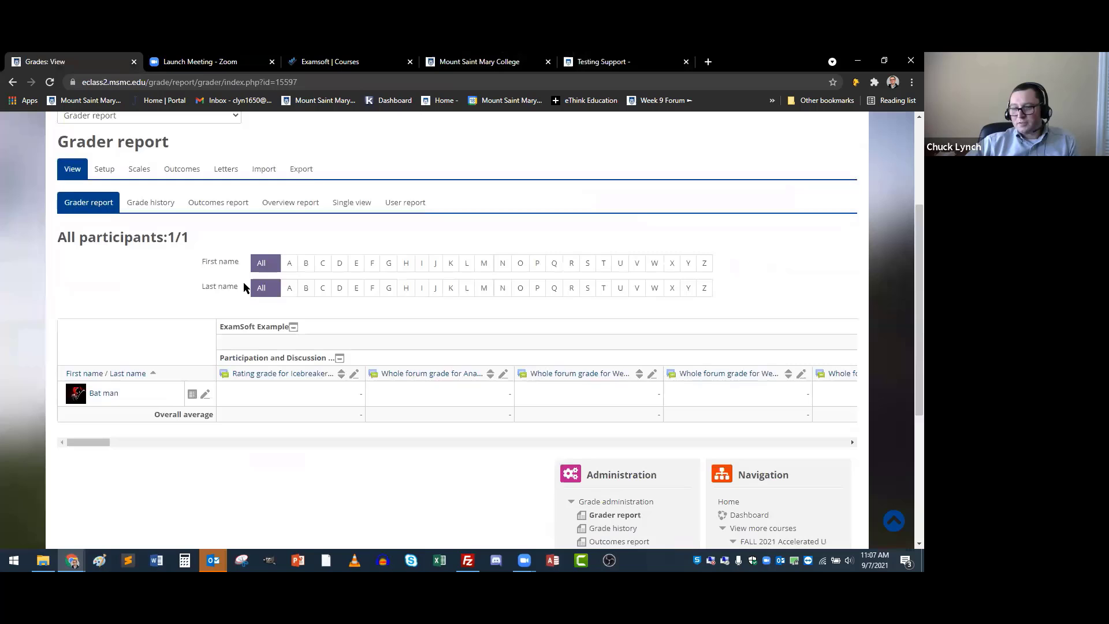
left_click(108, 174)
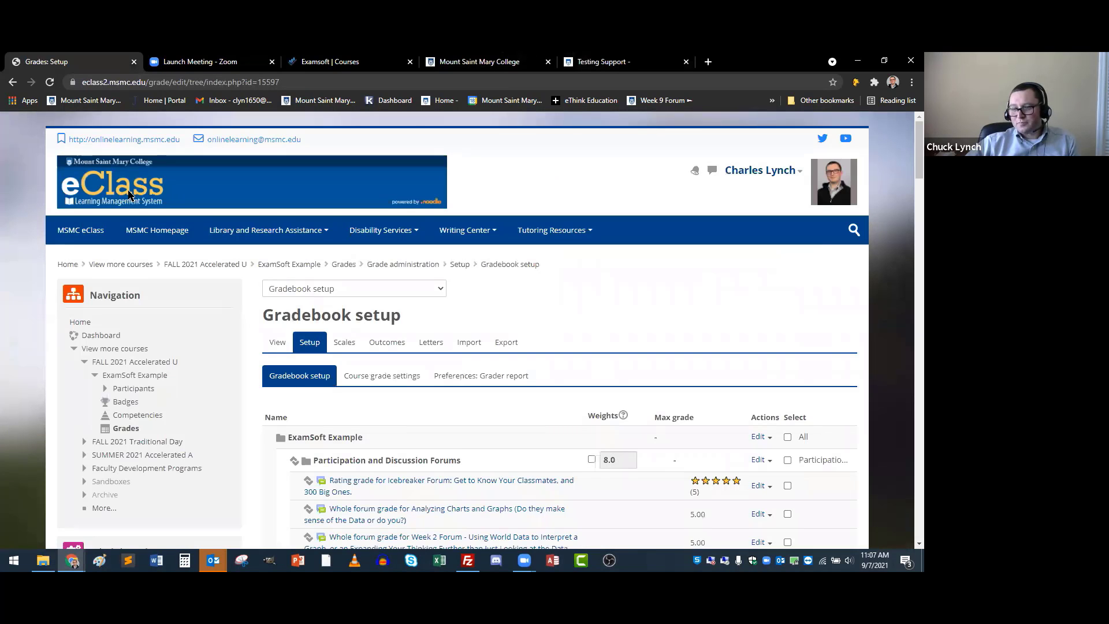
scroll(271, 262, "down", 3)
scroll(271, 257, "down", 8)
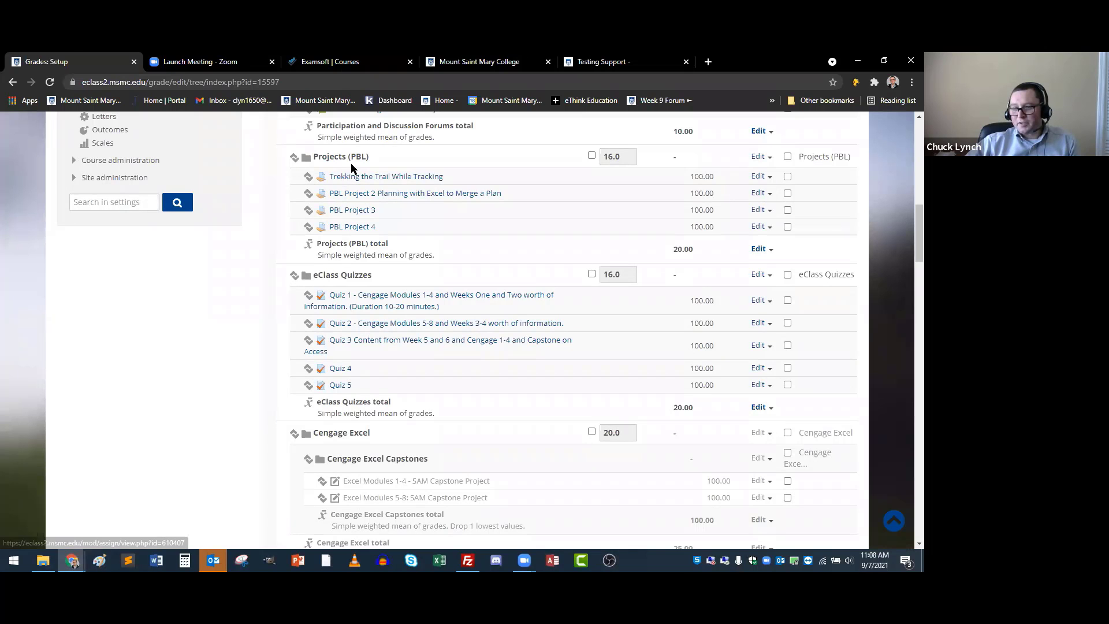
scroll(283, 244, "down", 1)
scroll(283, 248, "down", 9)
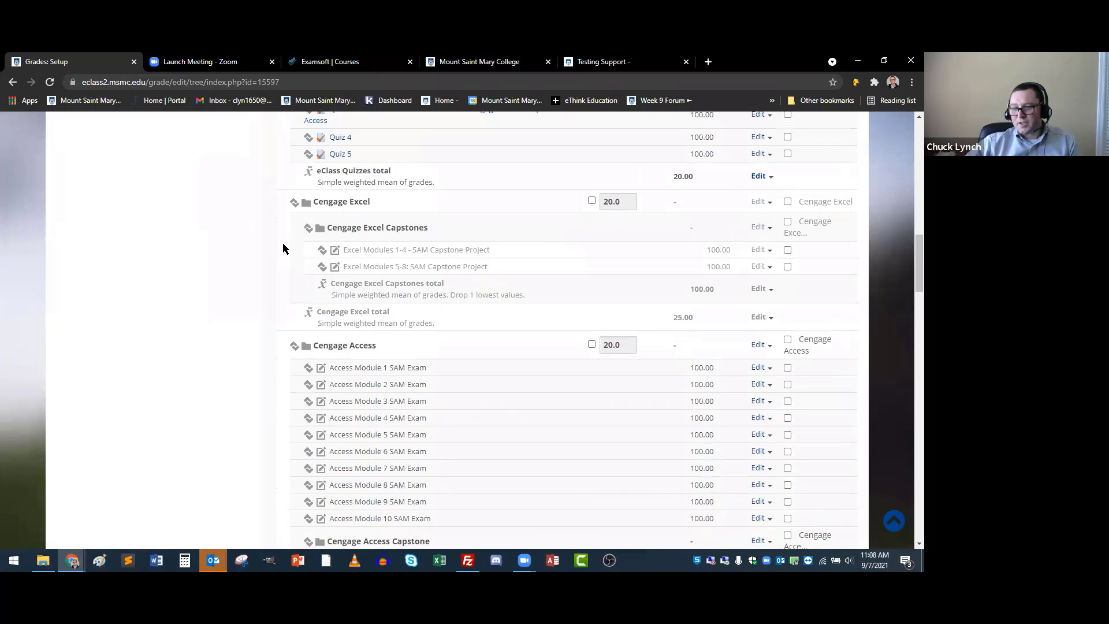
scroll(283, 248, "down", 4)
scroll(283, 248, "up", 12)
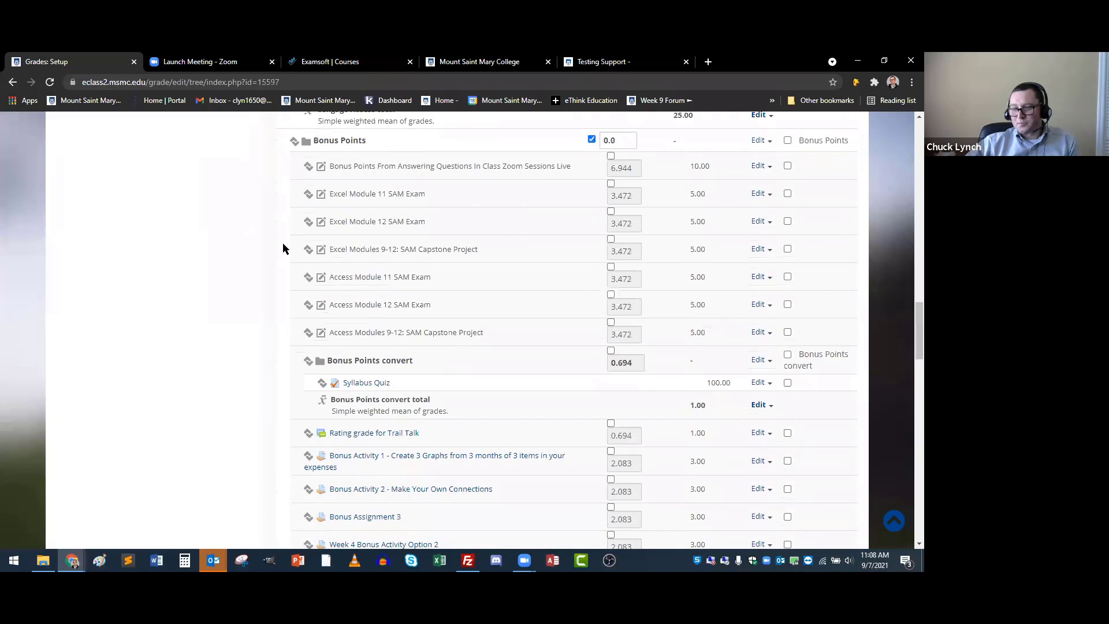
scroll(283, 247, "up", 4)
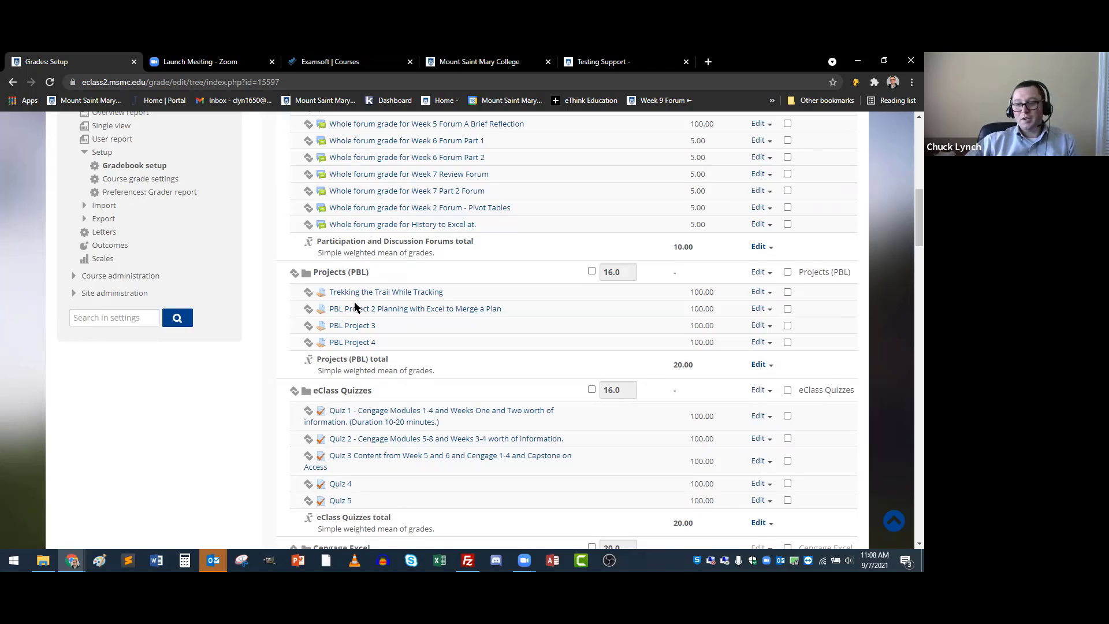
- Duplicate the Gradebook setup browser tab and go to the ExamSoft Example course page in the copy
right_click(482, 63)
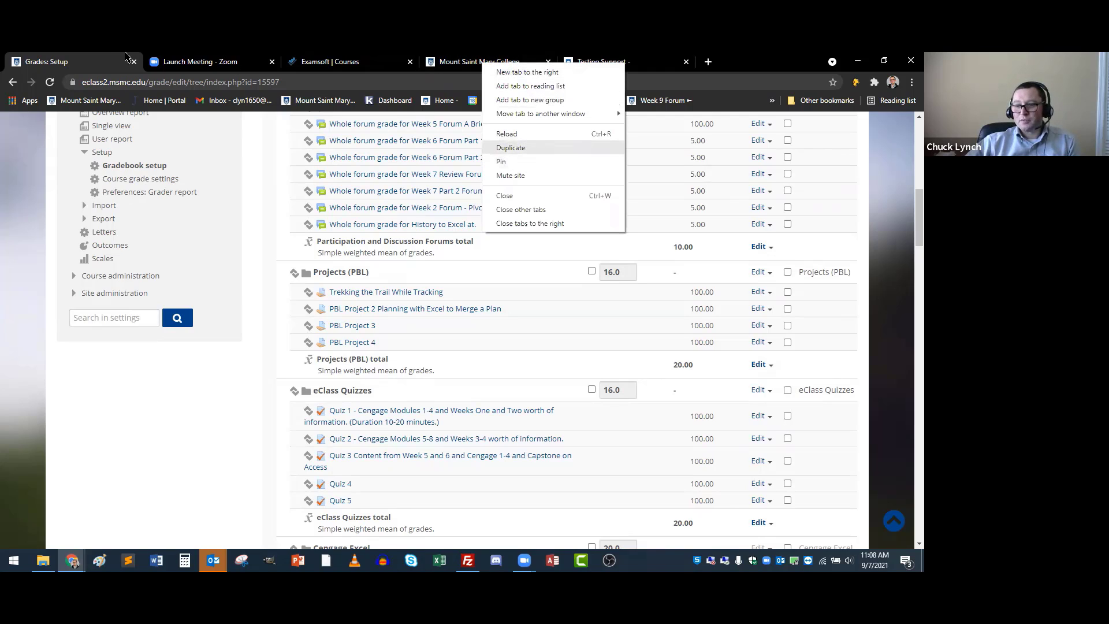
right_click(109, 60)
left_click(167, 141)
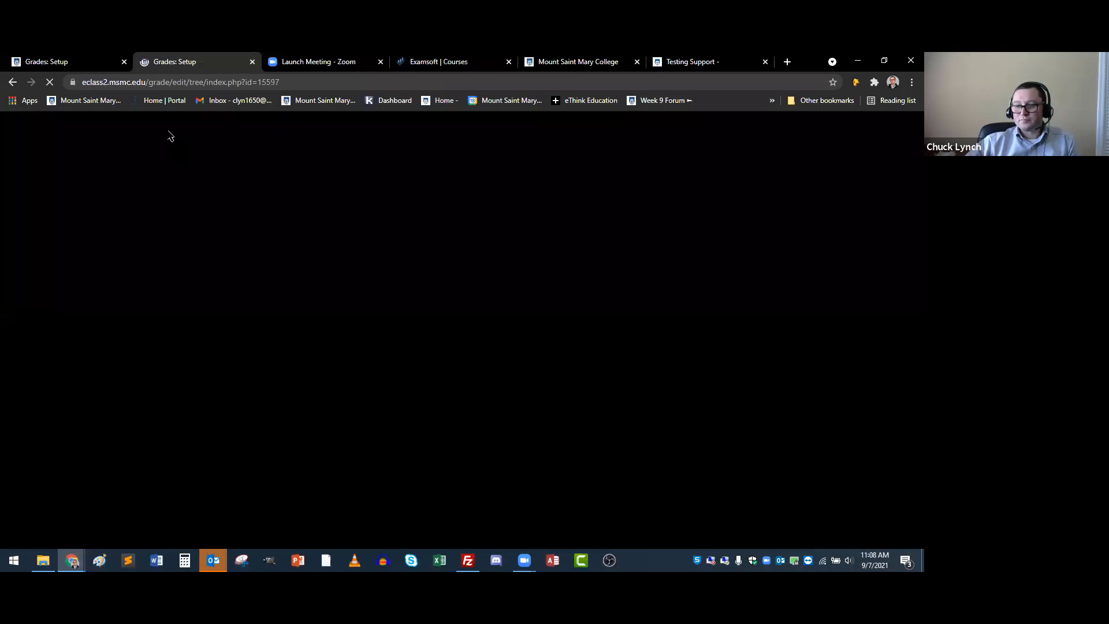
scroll(375, 231, "up", 10)
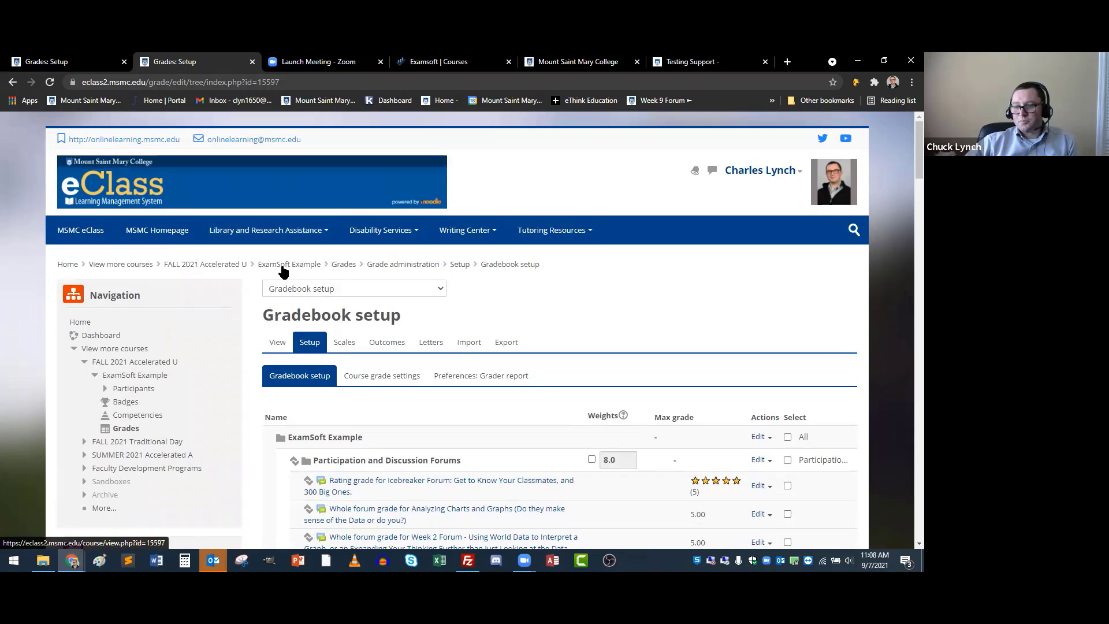
left_click(281, 265)
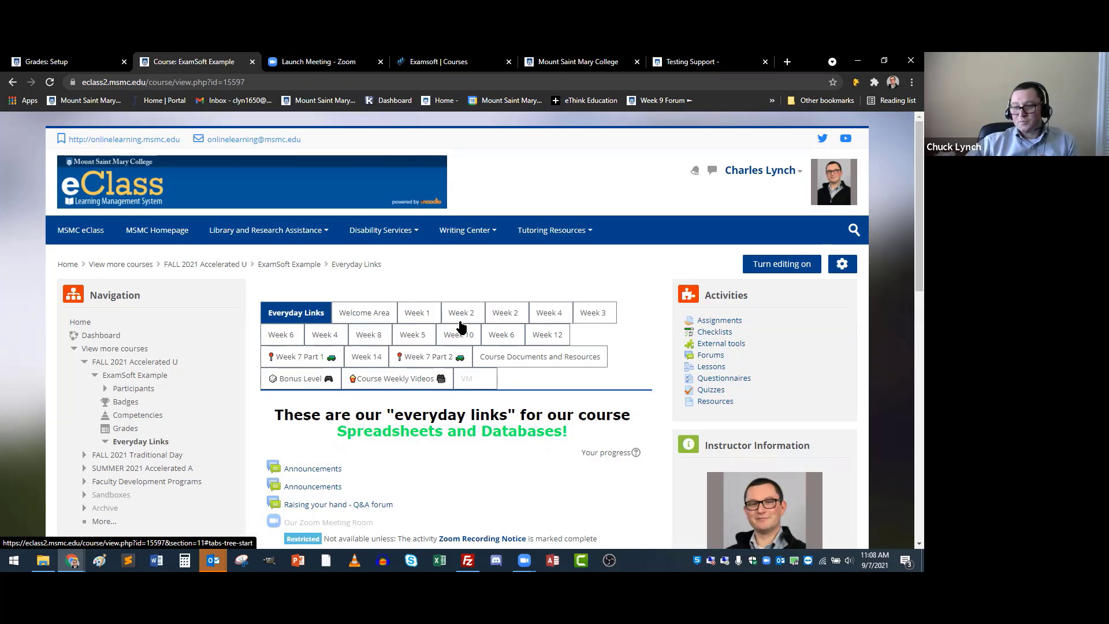
- View the course's Week 4 section and turn editing on
left_click(549, 317)
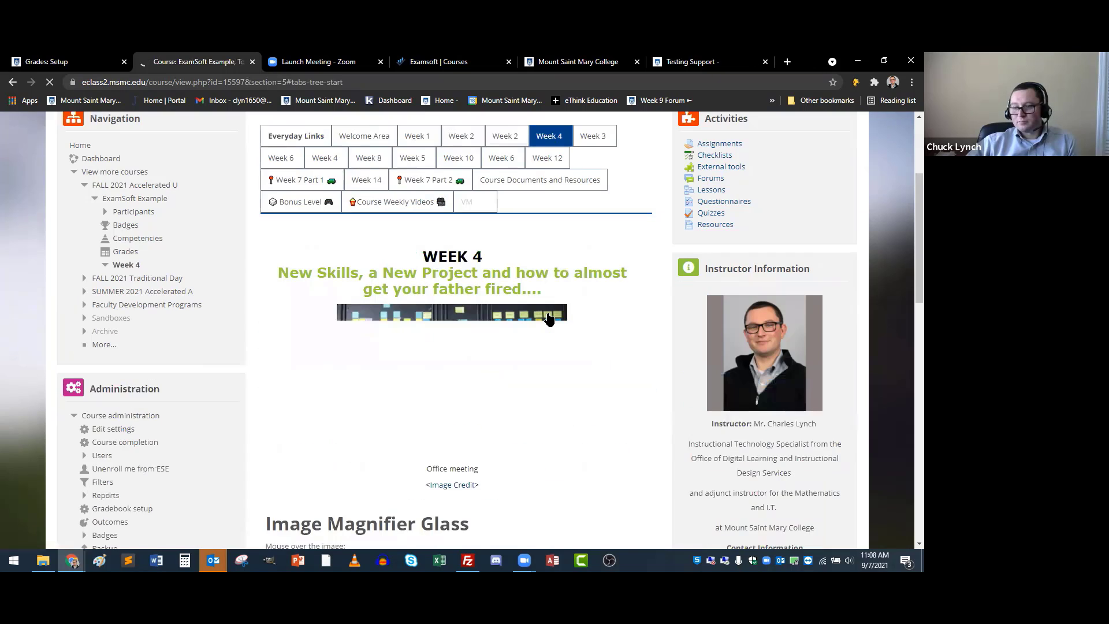
scroll(615, 315, "down", 4)
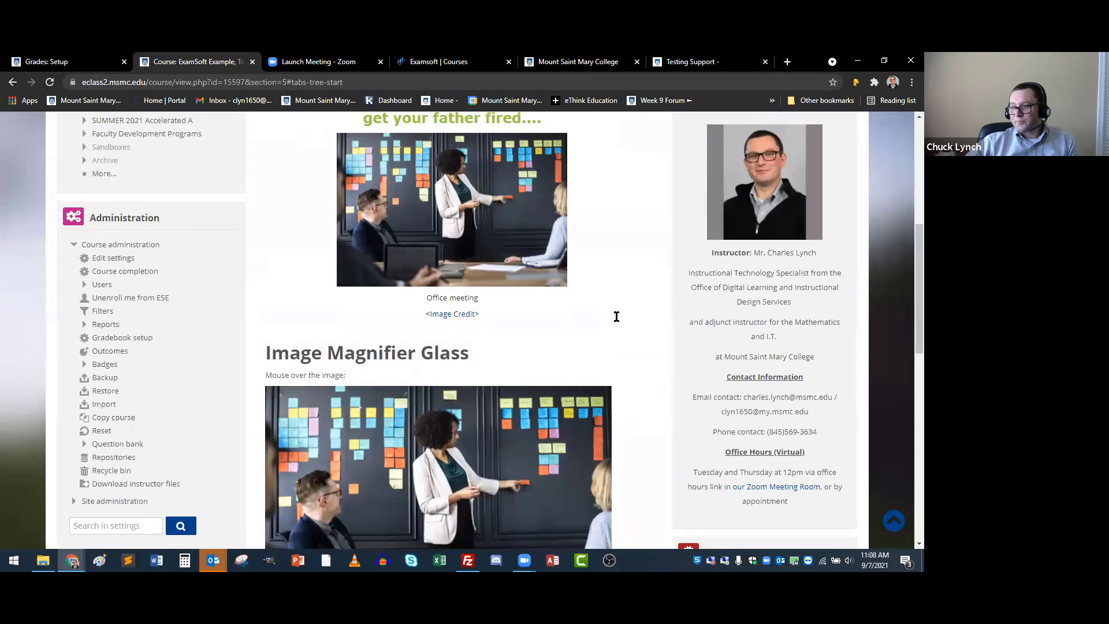
scroll(805, 226, "up", 7)
left_click(782, 261)
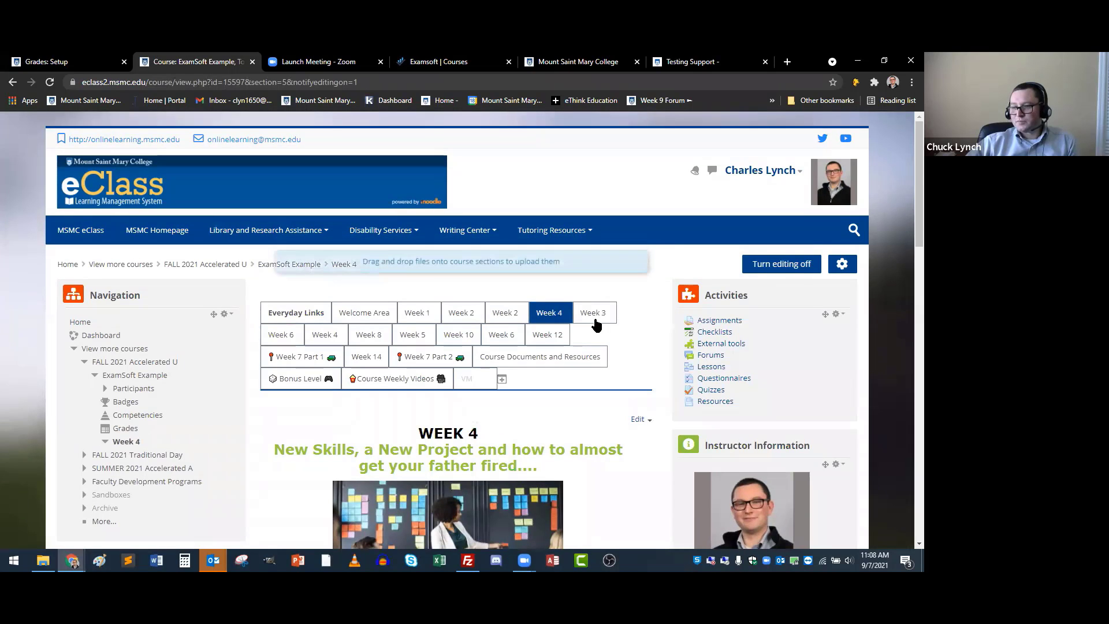
- Add a new Assignment activity to the Week 3 section of the course
left_click(595, 315)
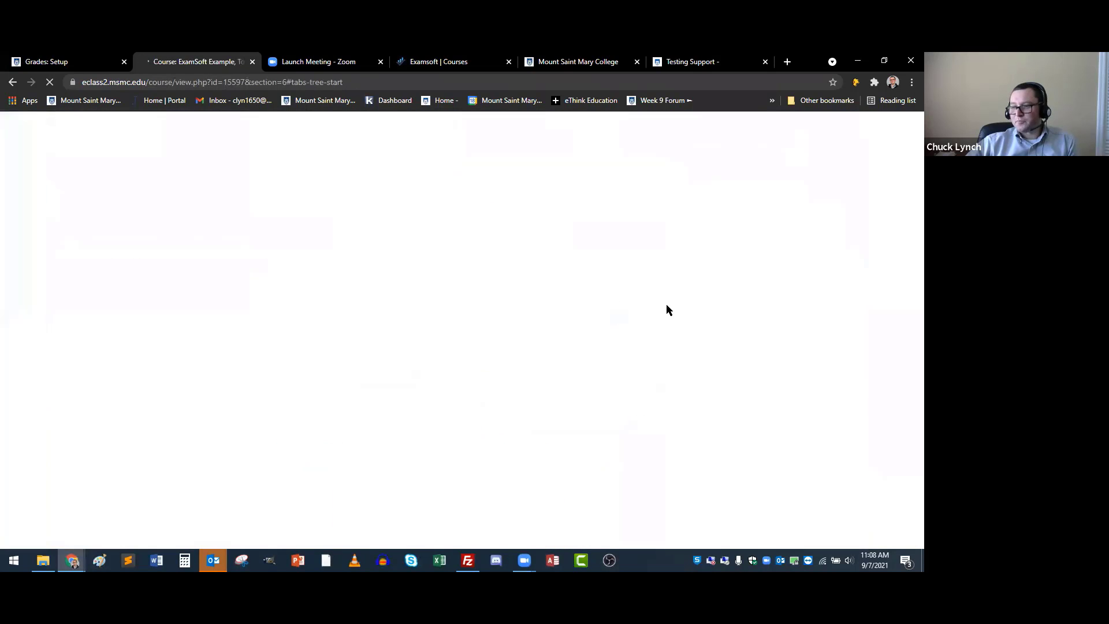
scroll(667, 304, "down", 10)
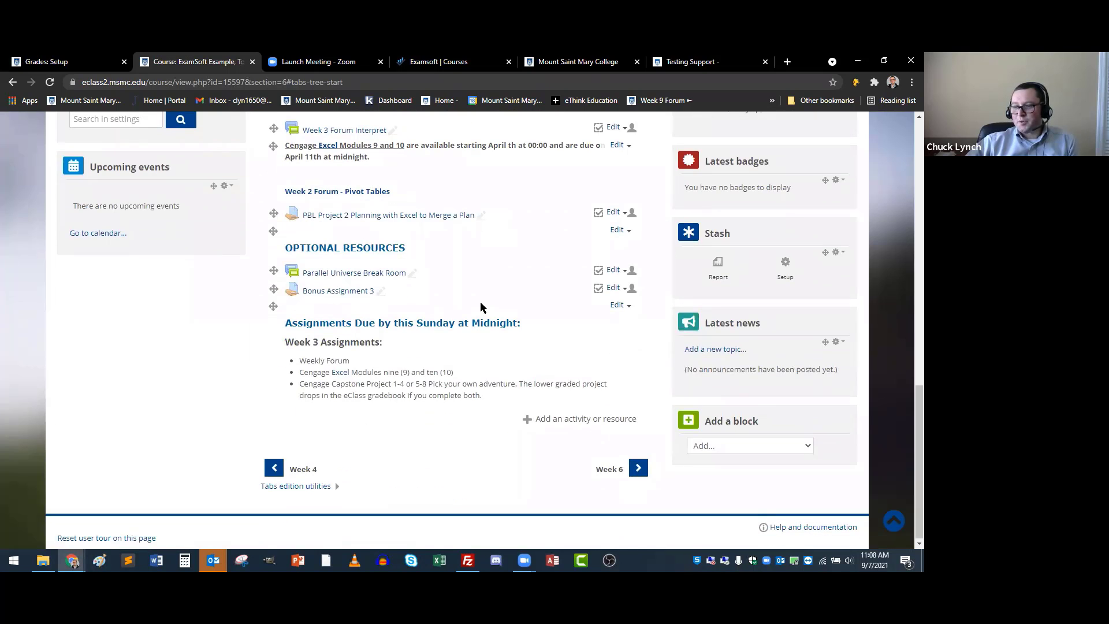
left_click(581, 418)
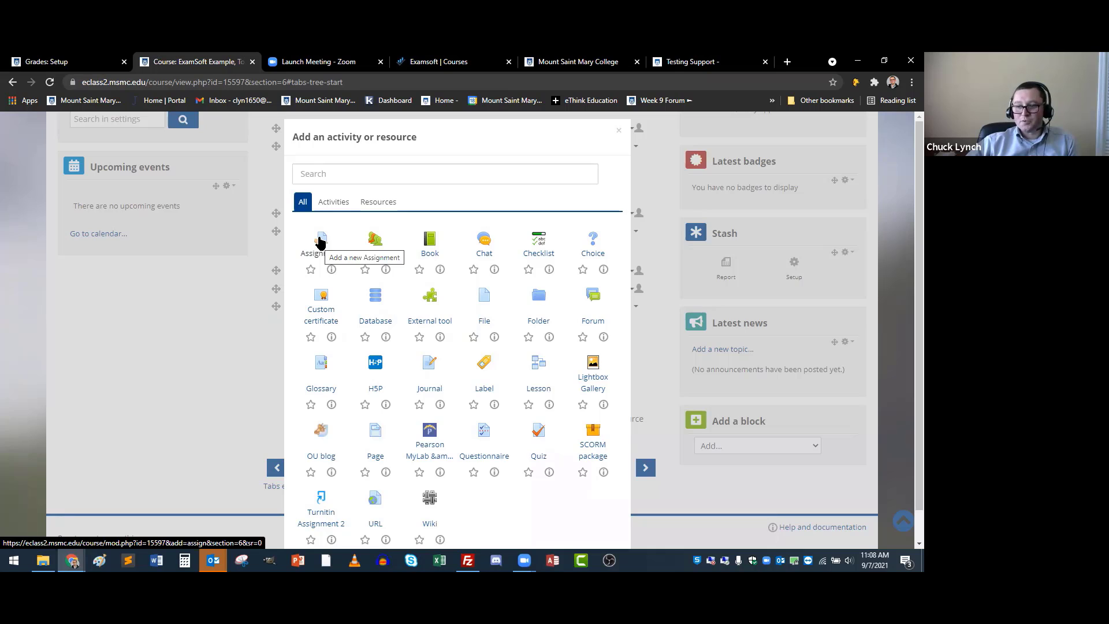
left_click(320, 241)
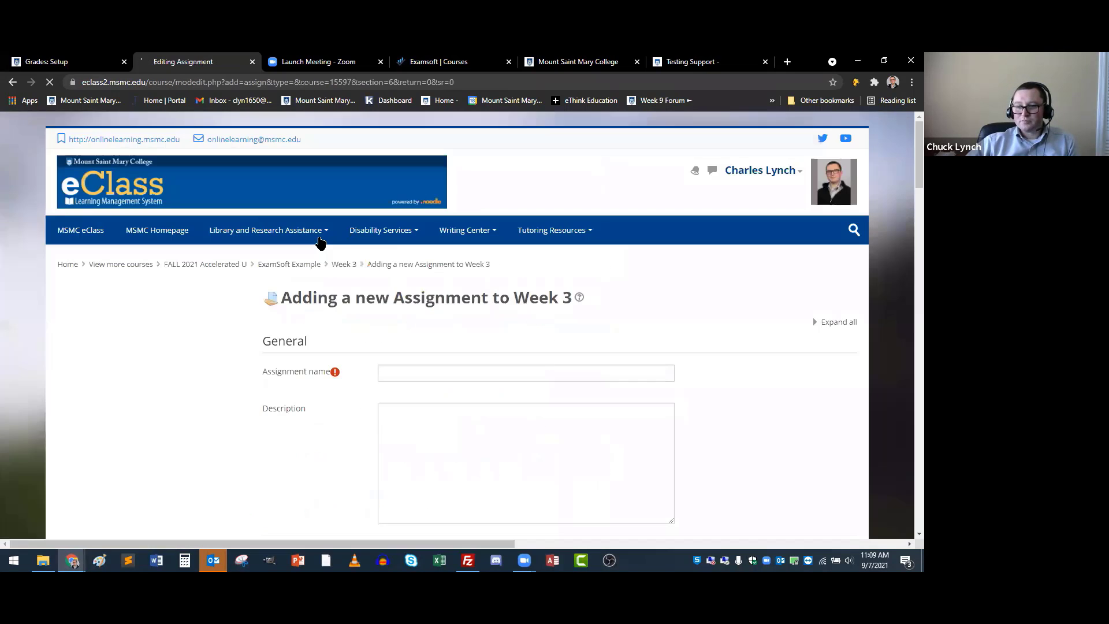
- Name the assignment Exam 1 and add the description "Please go tote examsoft for this exam. do not submit.", displayed on the course page
left_click(416, 369)
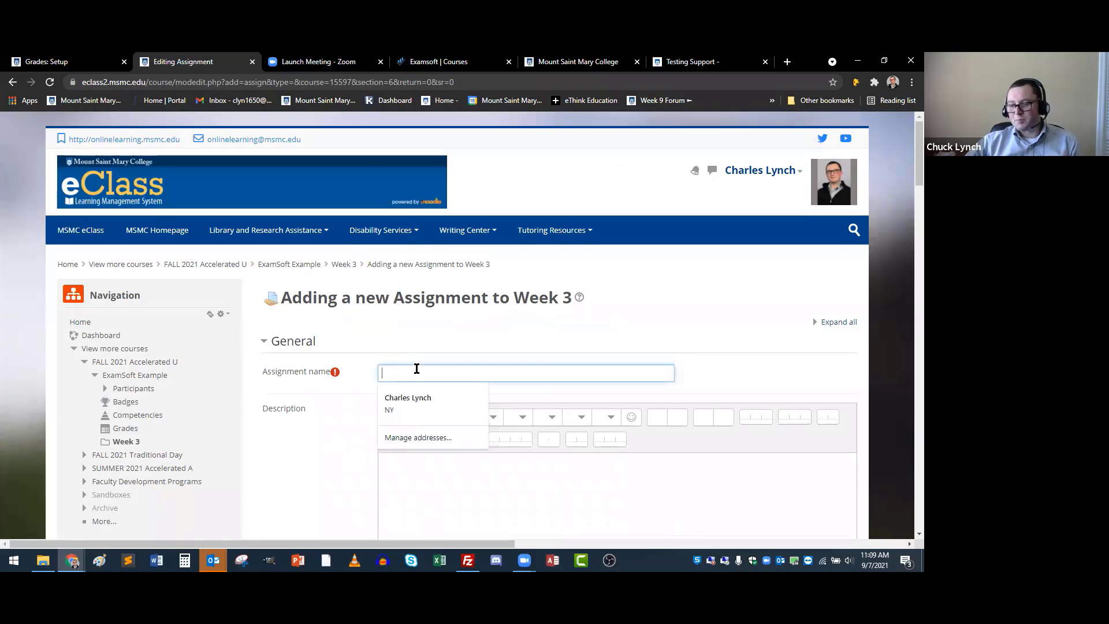
type("Exam 1")
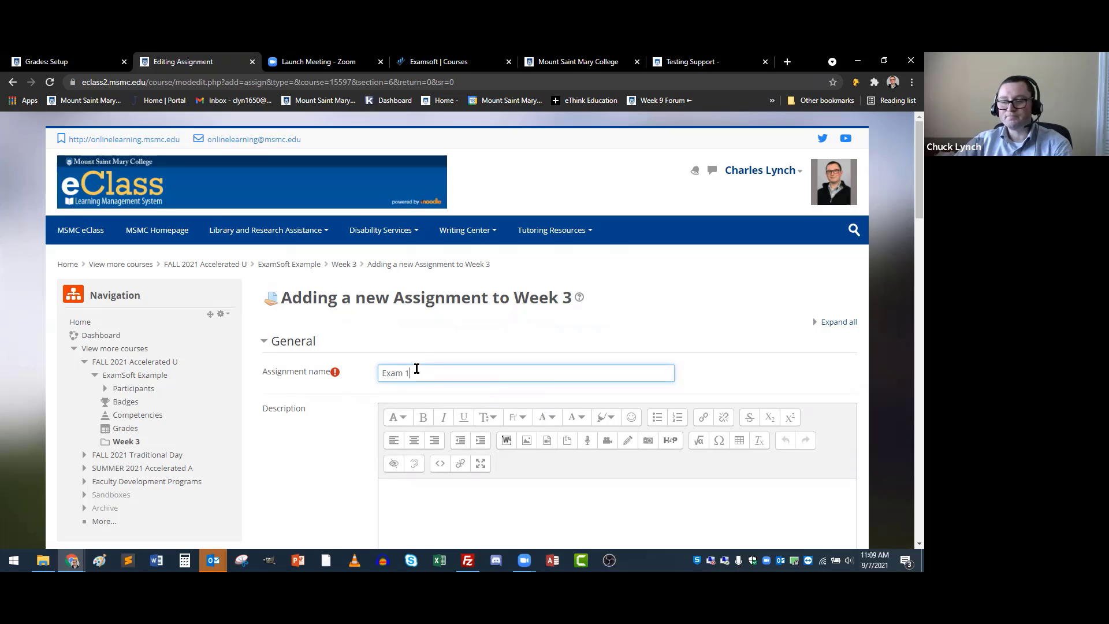
scroll(423, 376, "down", 3)
left_click(425, 374)
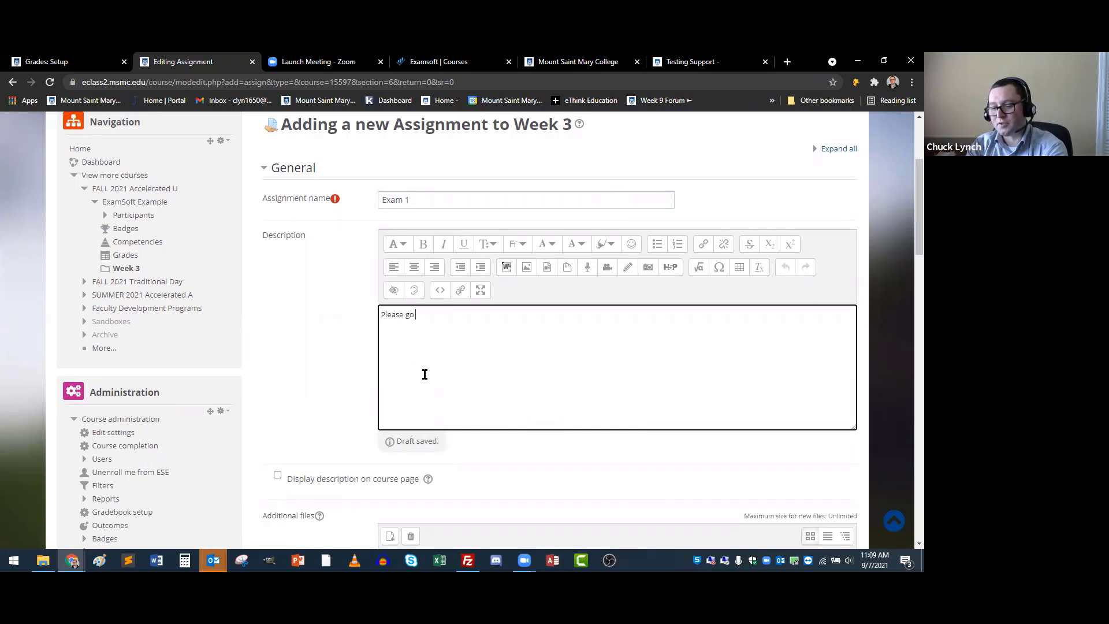
type("Please go tote examso")
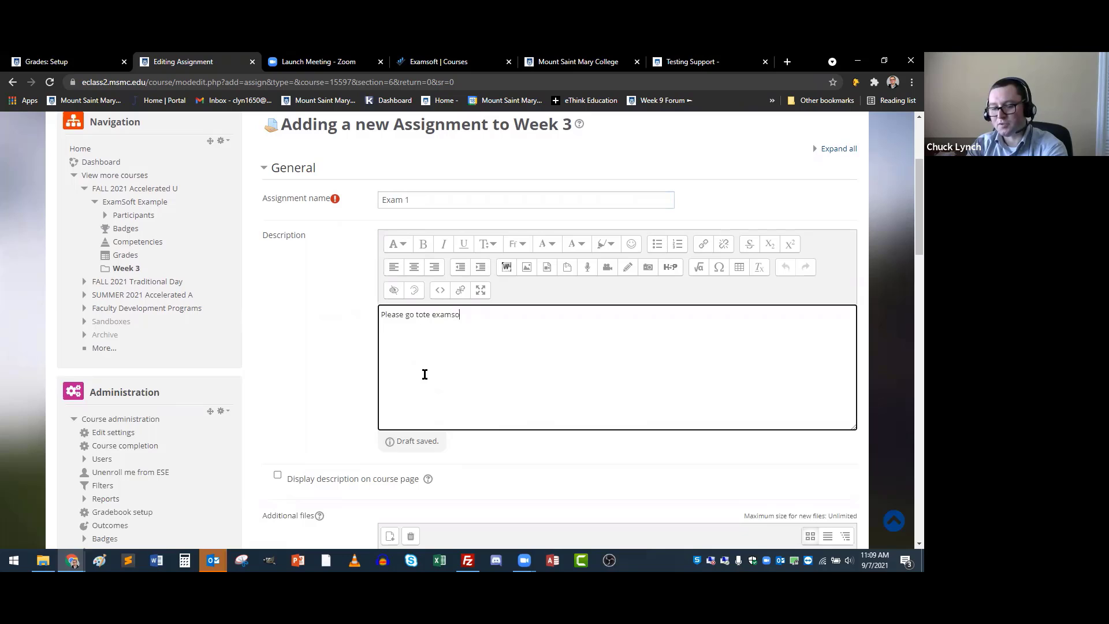
type("ft for this exam.")
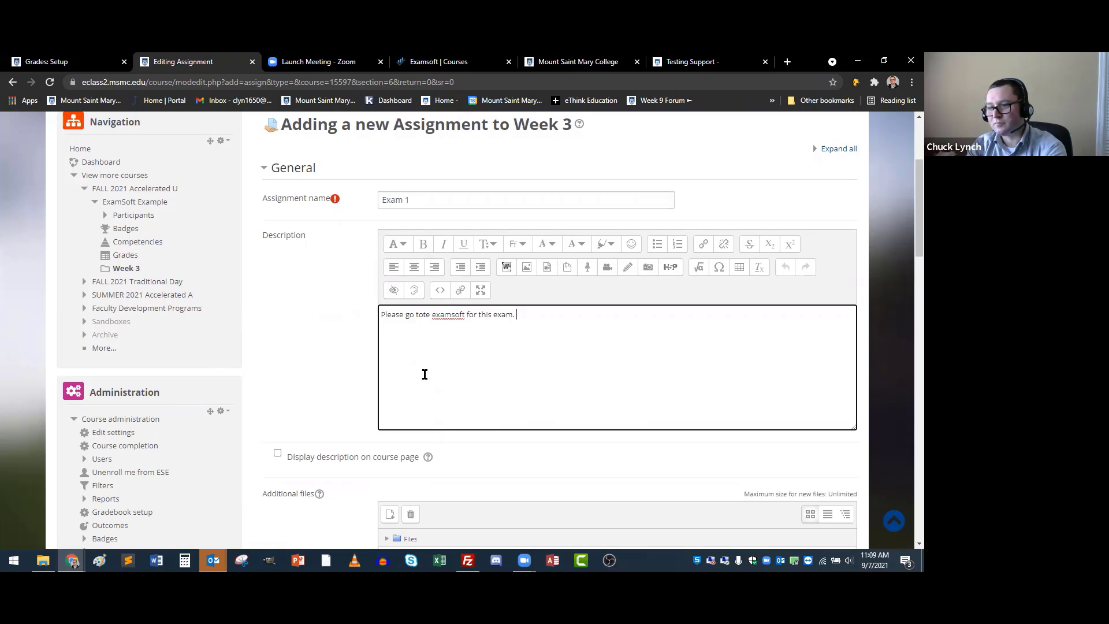
type(" do not submit.")
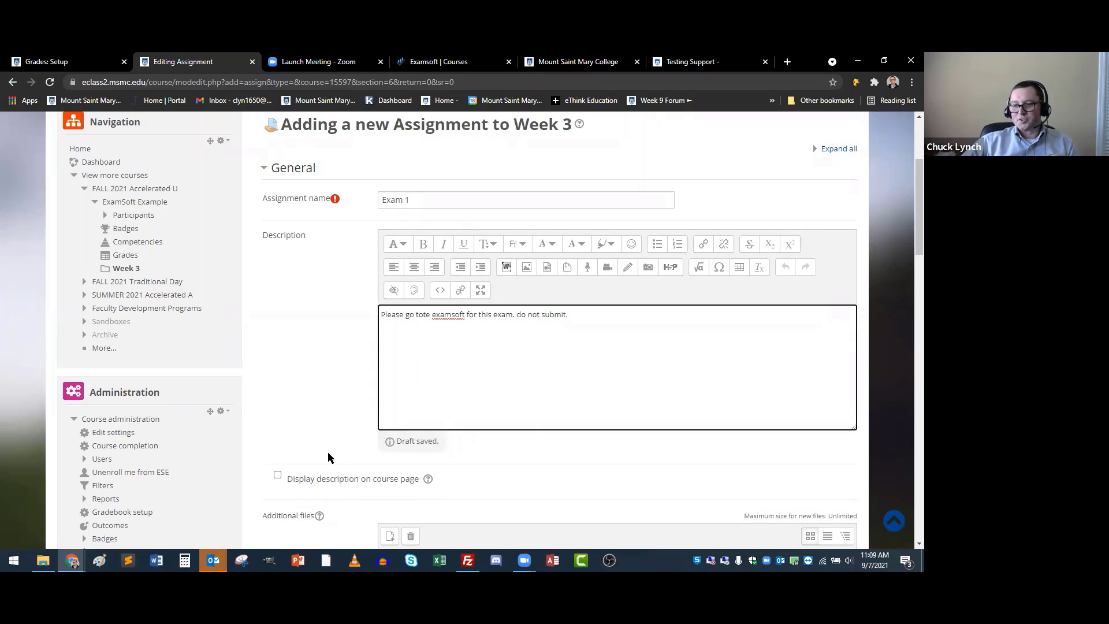
left_click(327, 478)
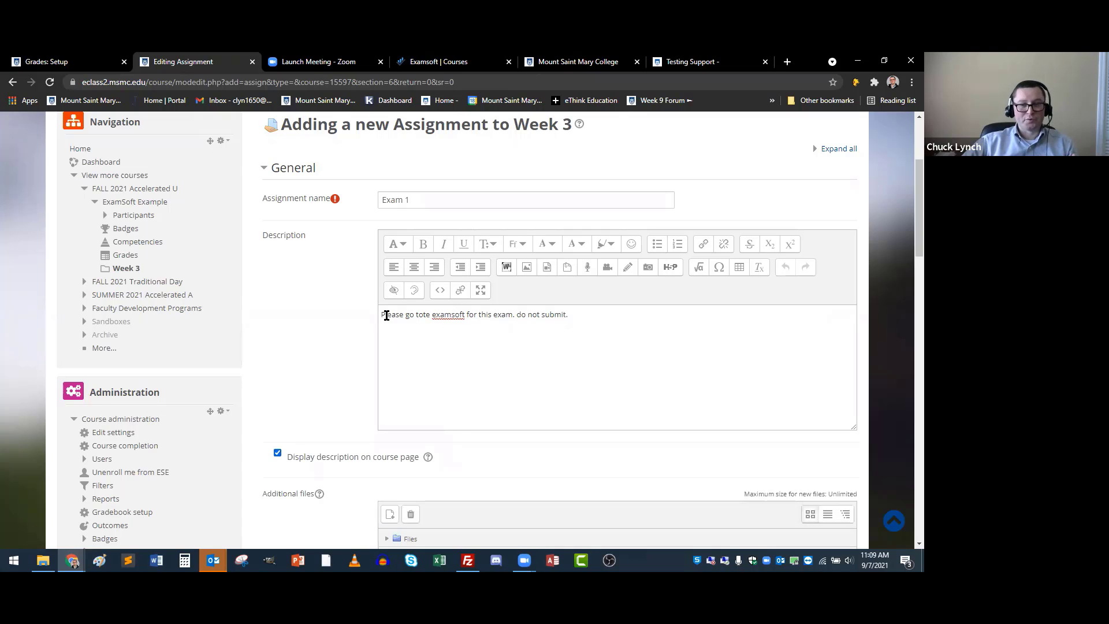
- Disable the assignment's allow-submissions-from date, due date and remind-me-to-grade-by date
scroll(337, 311, "down", 7)
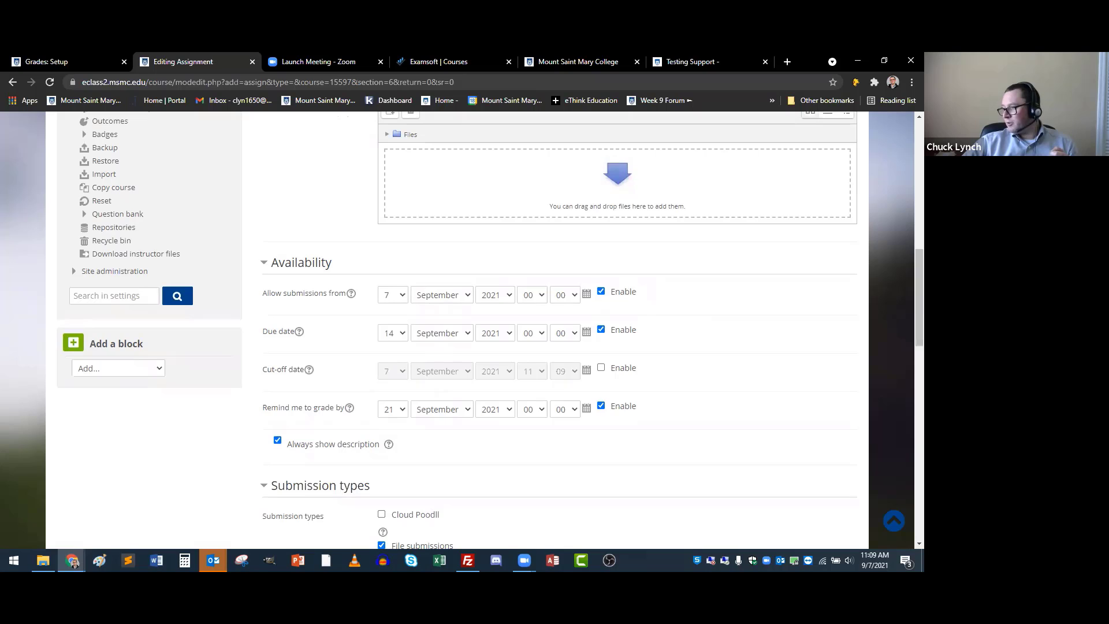
left_click(623, 293)
left_click(623, 331)
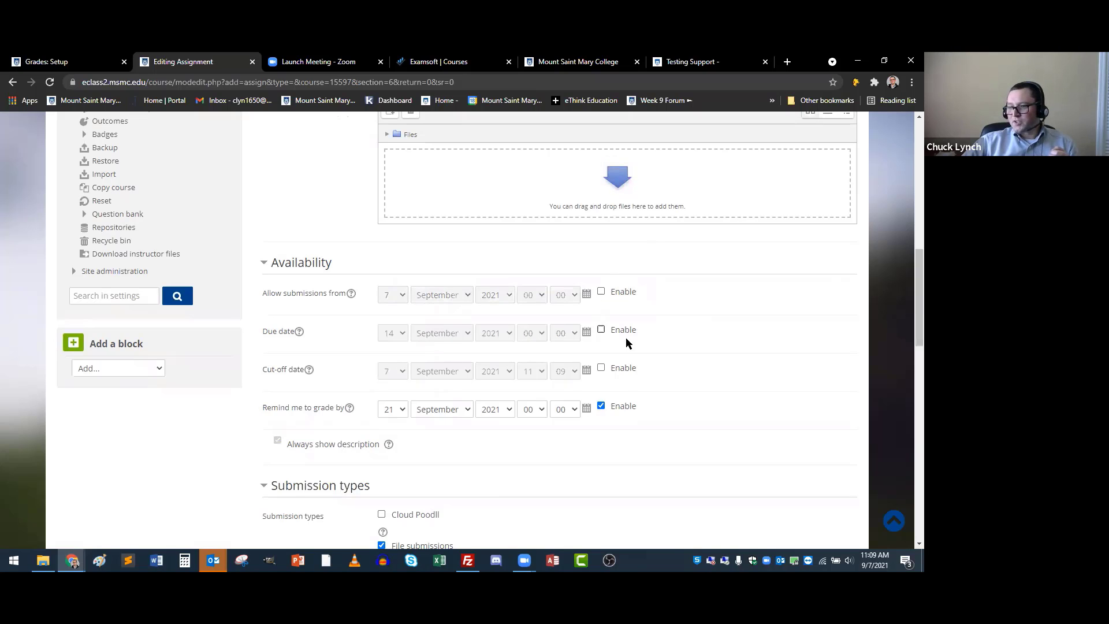
left_click(622, 409)
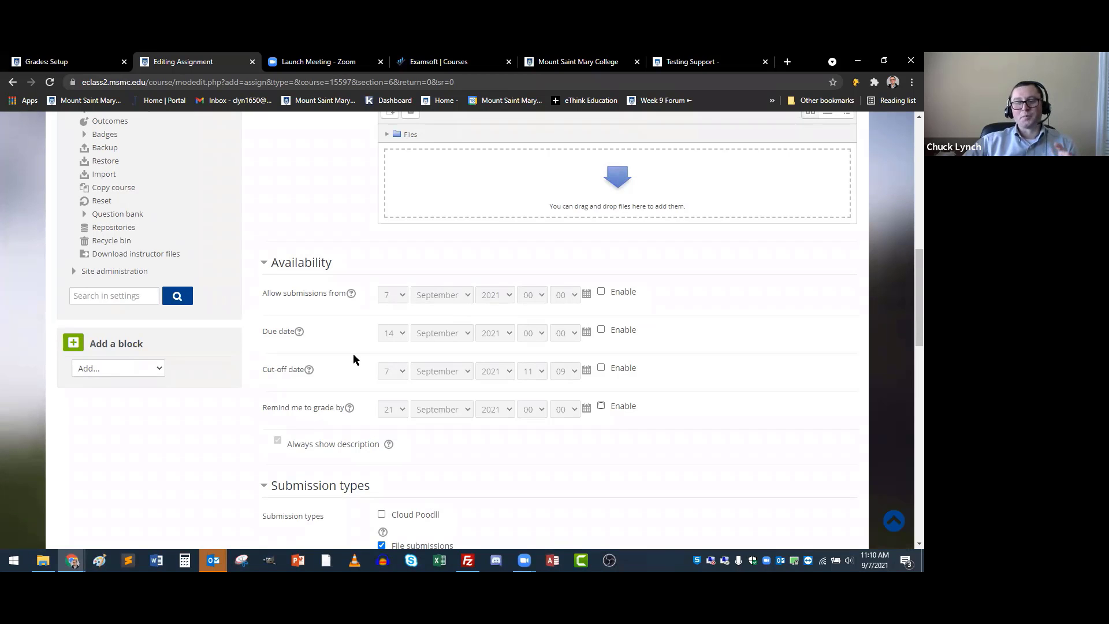
- Examine the assignment's description, submission types and Grade settings, including the available grade types and grade categories
scroll(352, 354, "up", 5)
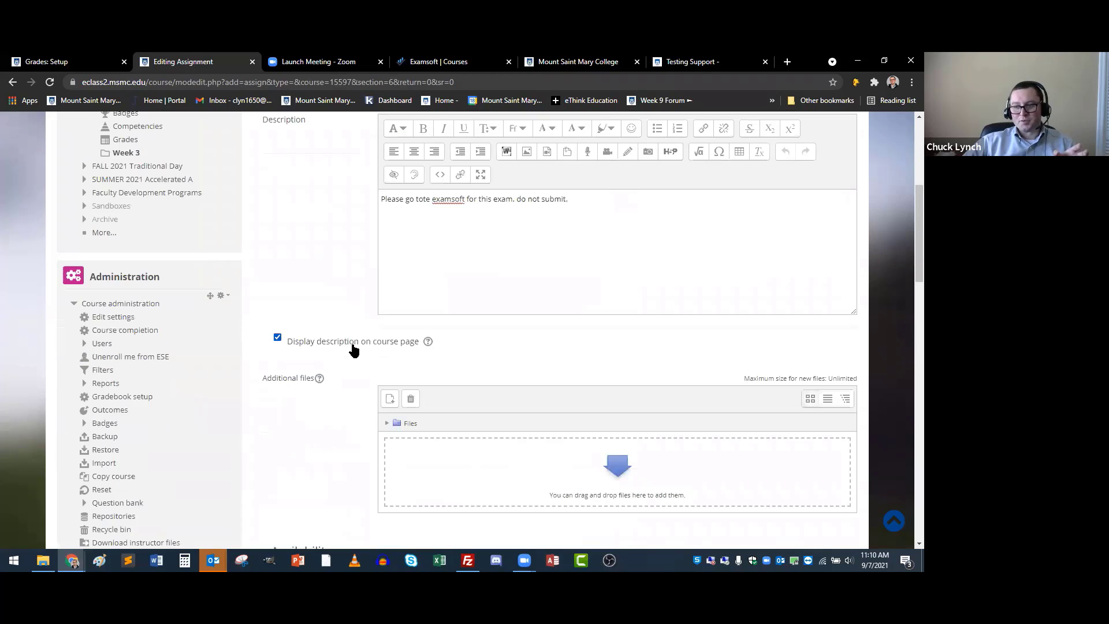
left_click(603, 230)
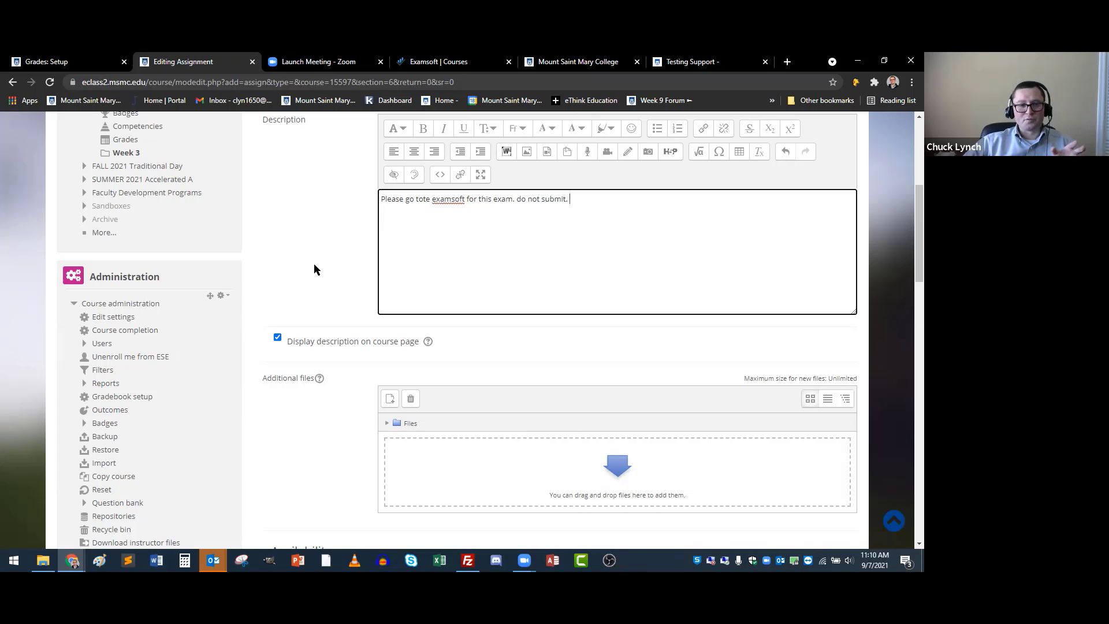
scroll(314, 270, "down", 9)
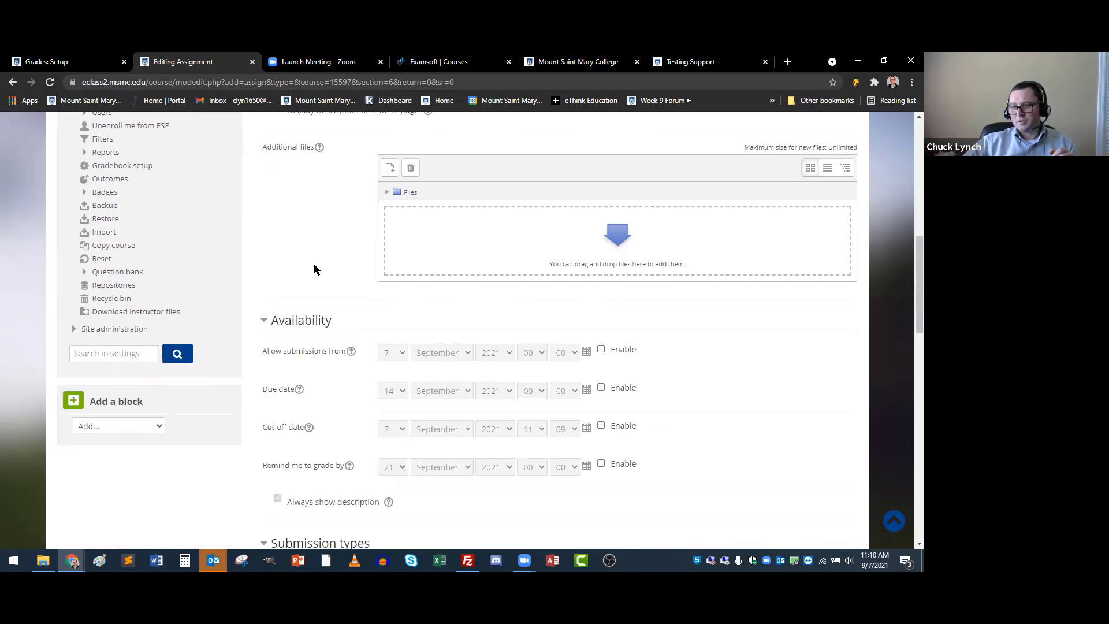
scroll(313, 264, "down", 2)
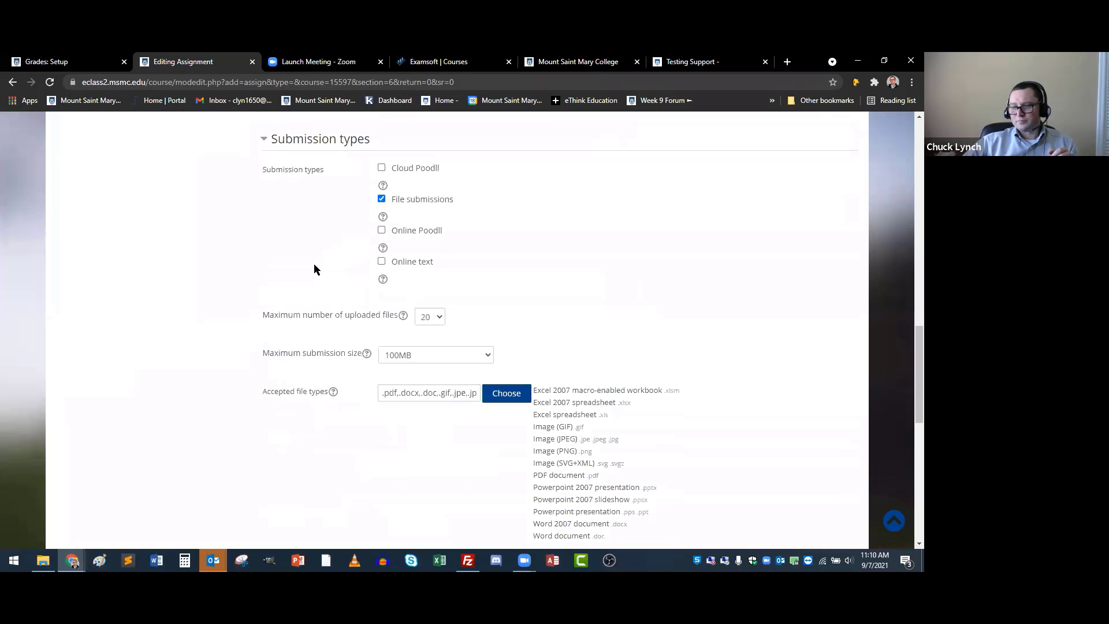
scroll(313, 269, "down", 6)
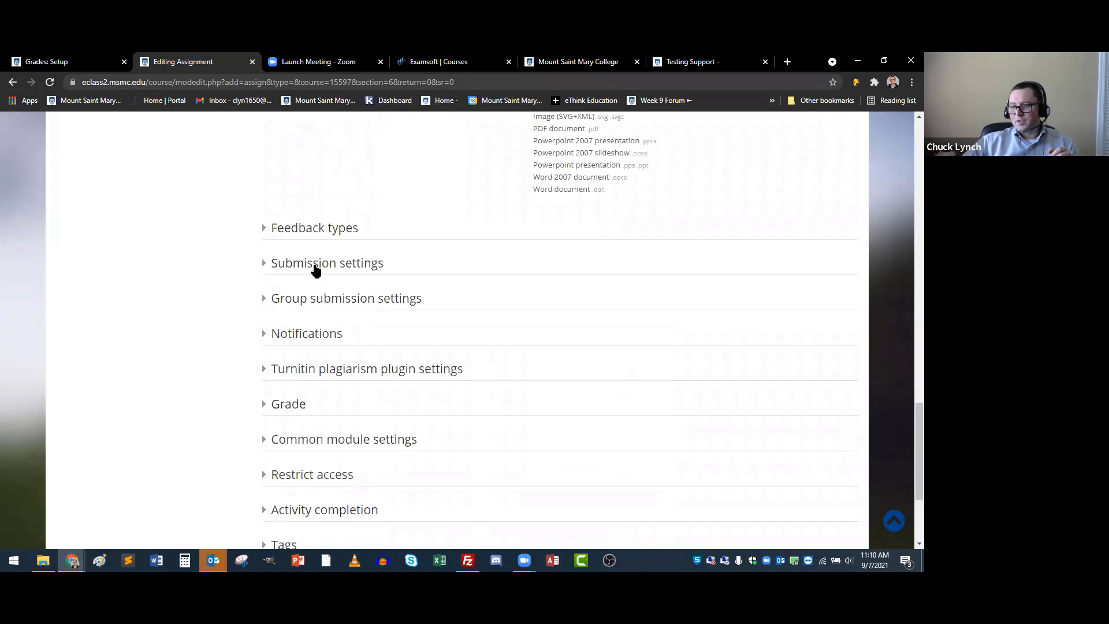
scroll(315, 268, "down", 2)
scroll(315, 269, "down", 1)
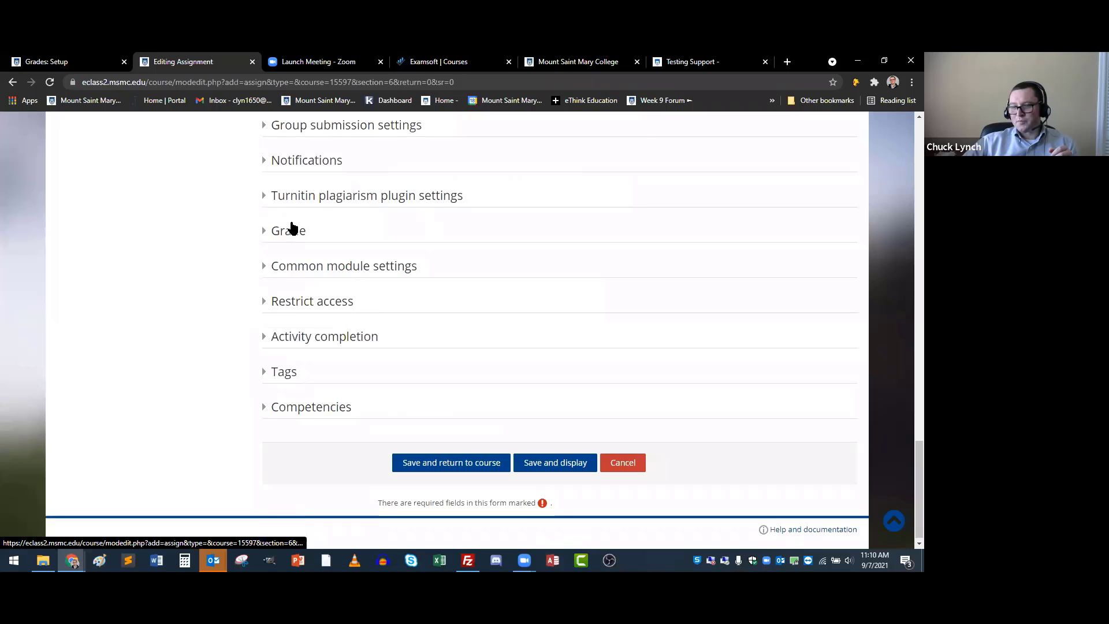
left_click(289, 233)
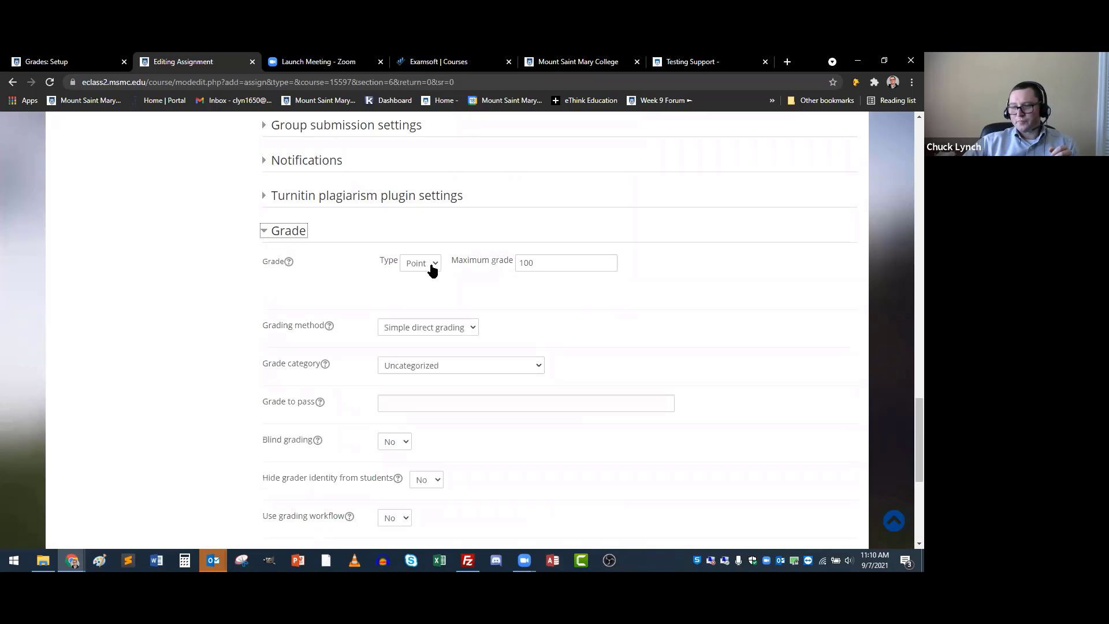
left_click(433, 266)
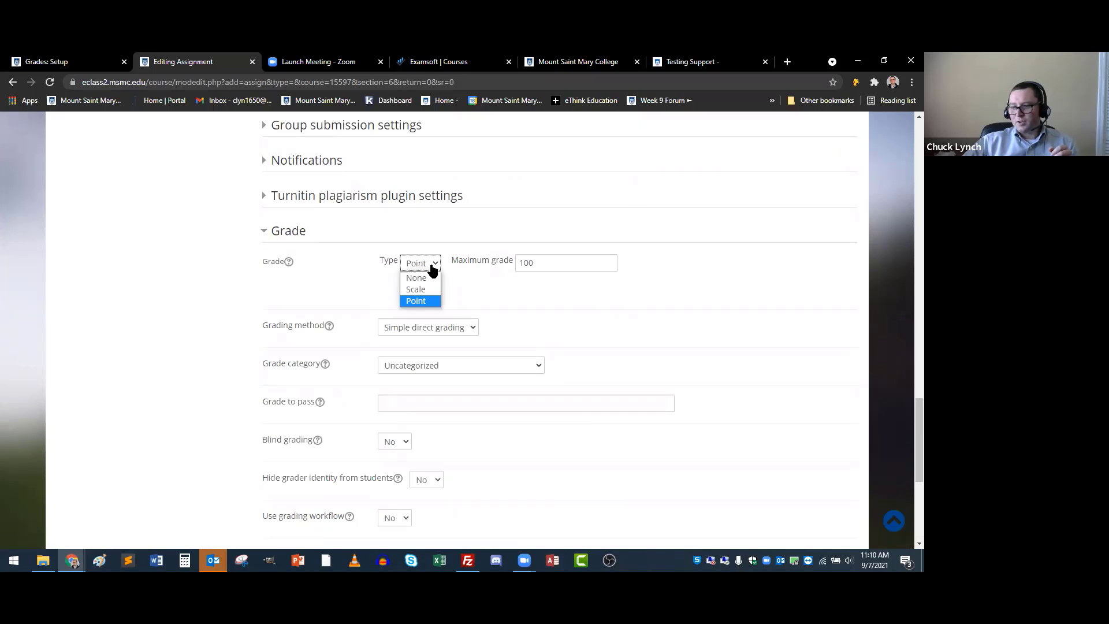
left_click(432, 268)
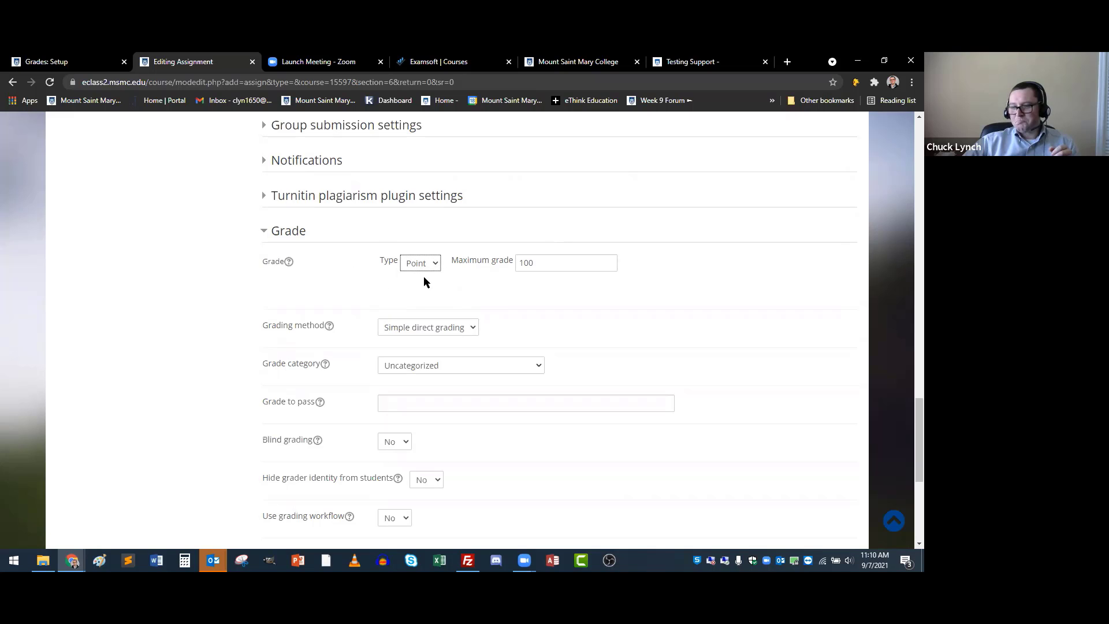
scroll(330, 281, "down", 2)
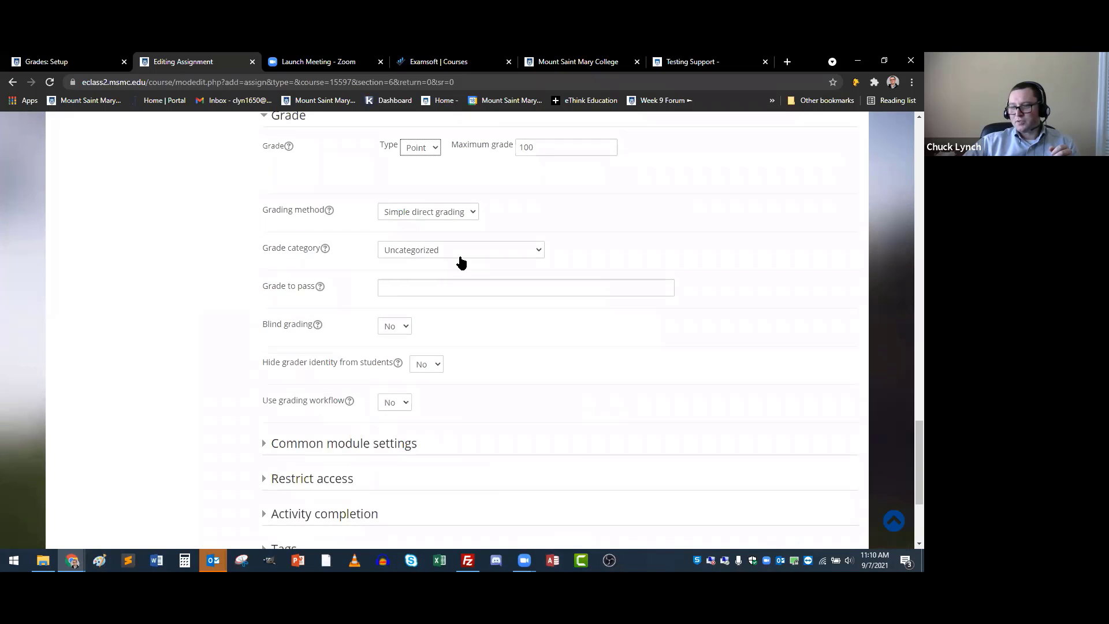
left_click(466, 251)
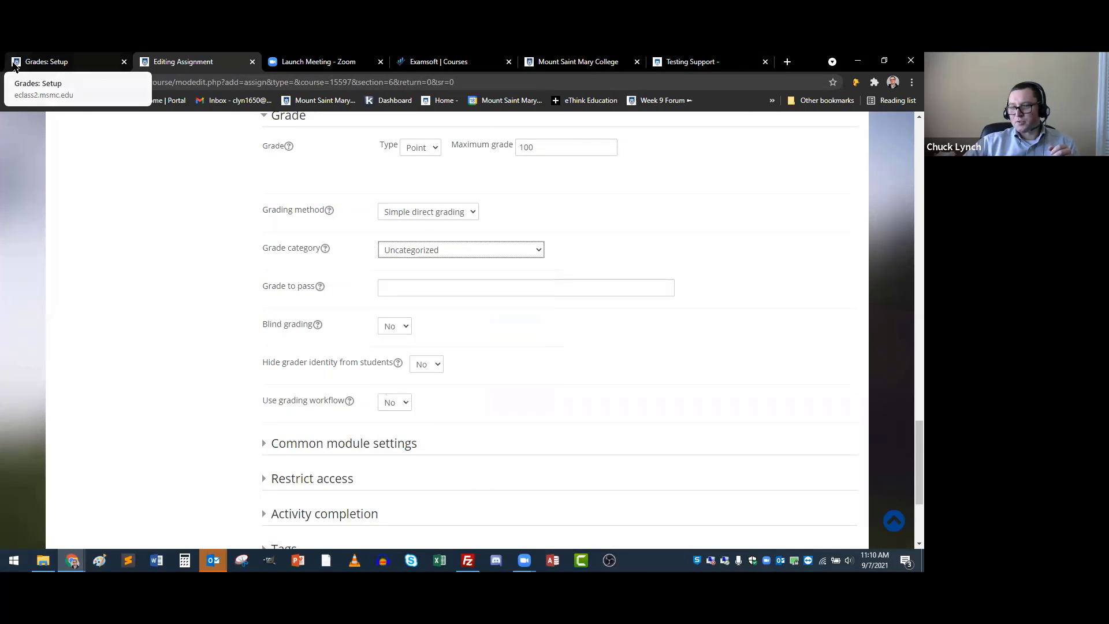
- Start a new grade category named Examsoft Exams in the course's Gradebook setup, aggregated by simple weighted mean of grades
left_click(52, 61)
scroll(387, 325, "down", 20)
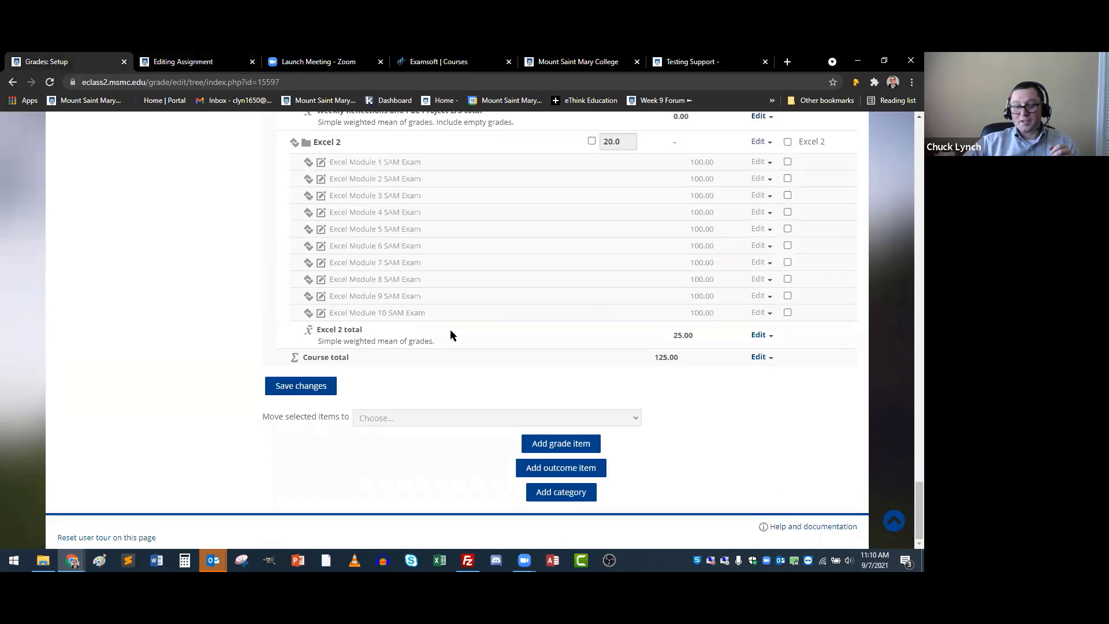
left_click(567, 496)
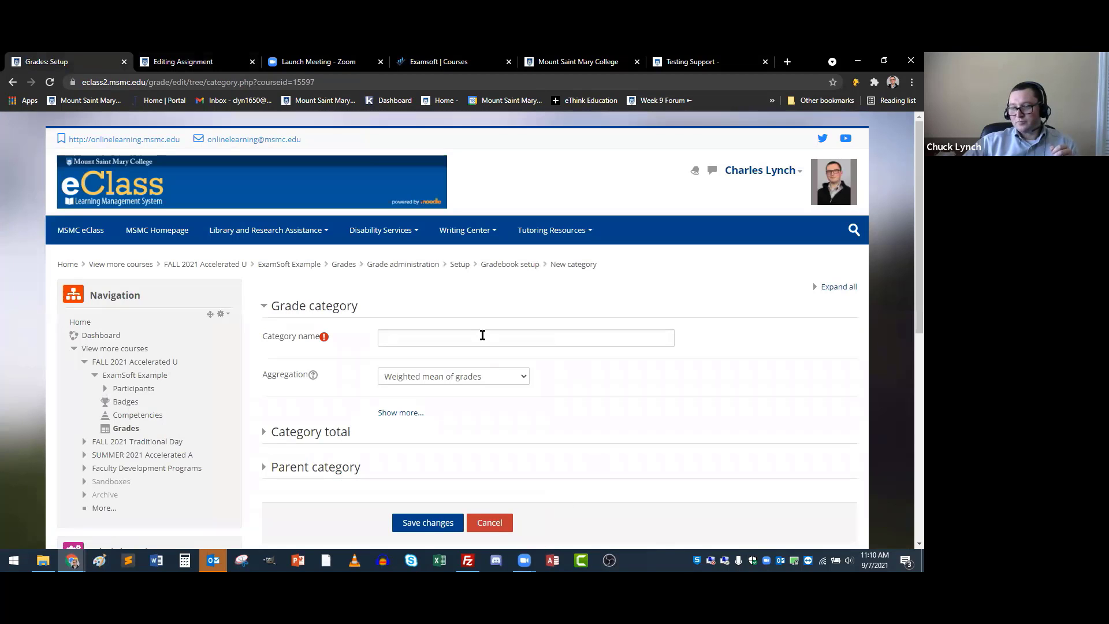
left_click(483, 335)
type("Exam")
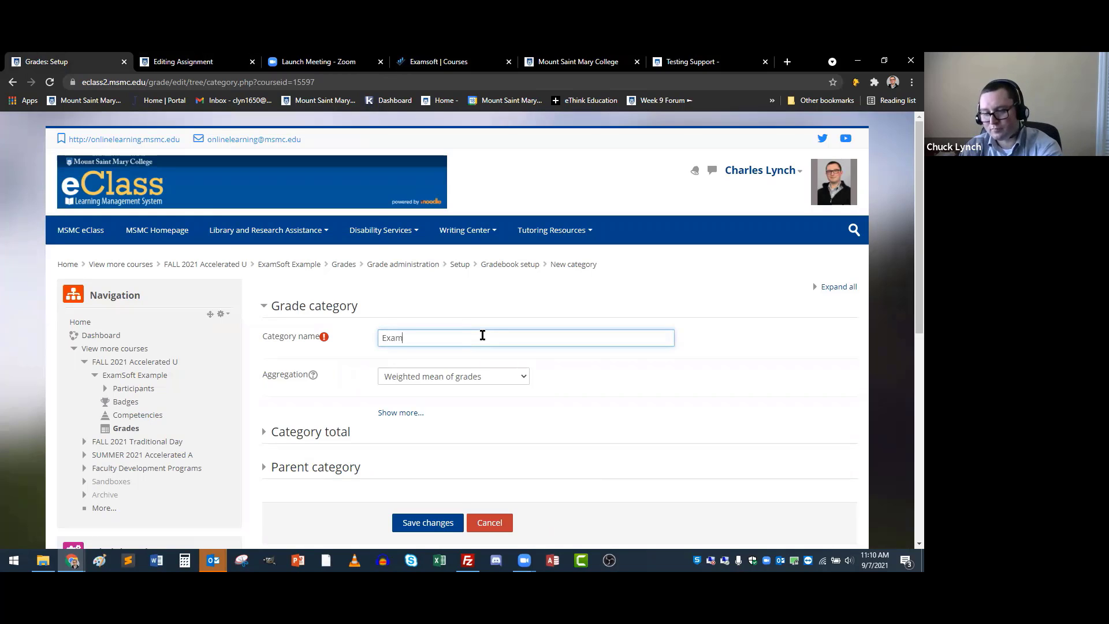
type("soft Exams")
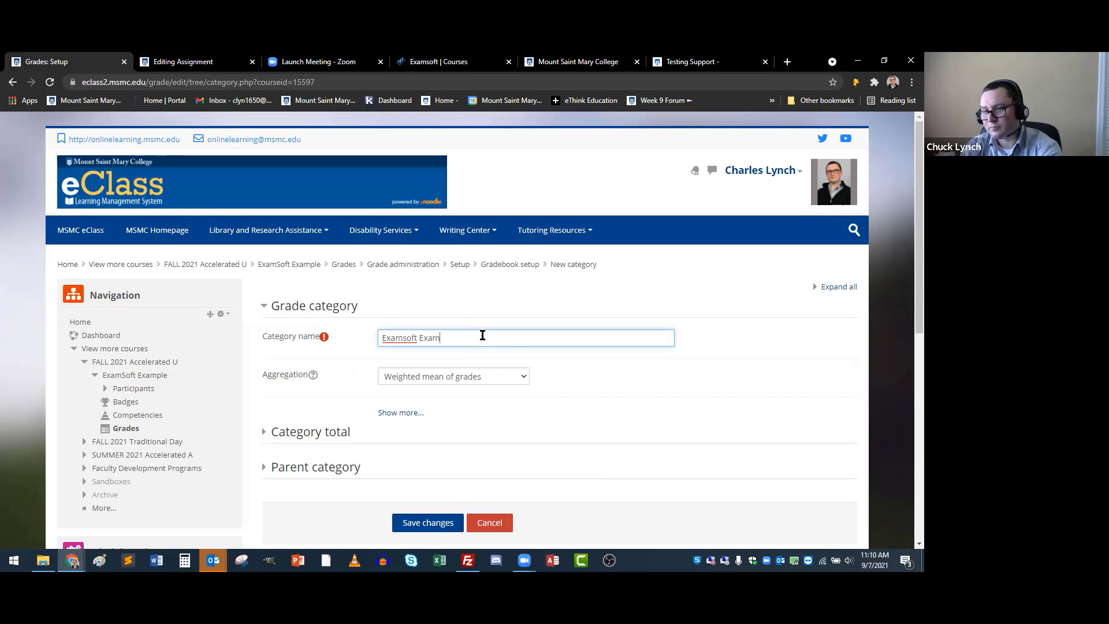
left_click(459, 376)
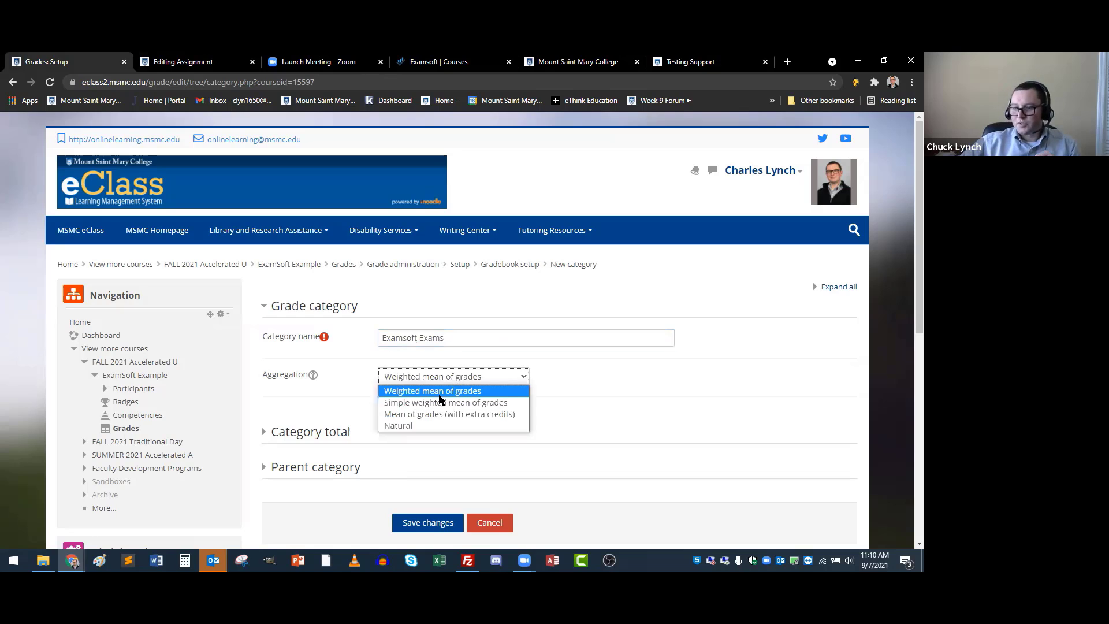
left_click(440, 402)
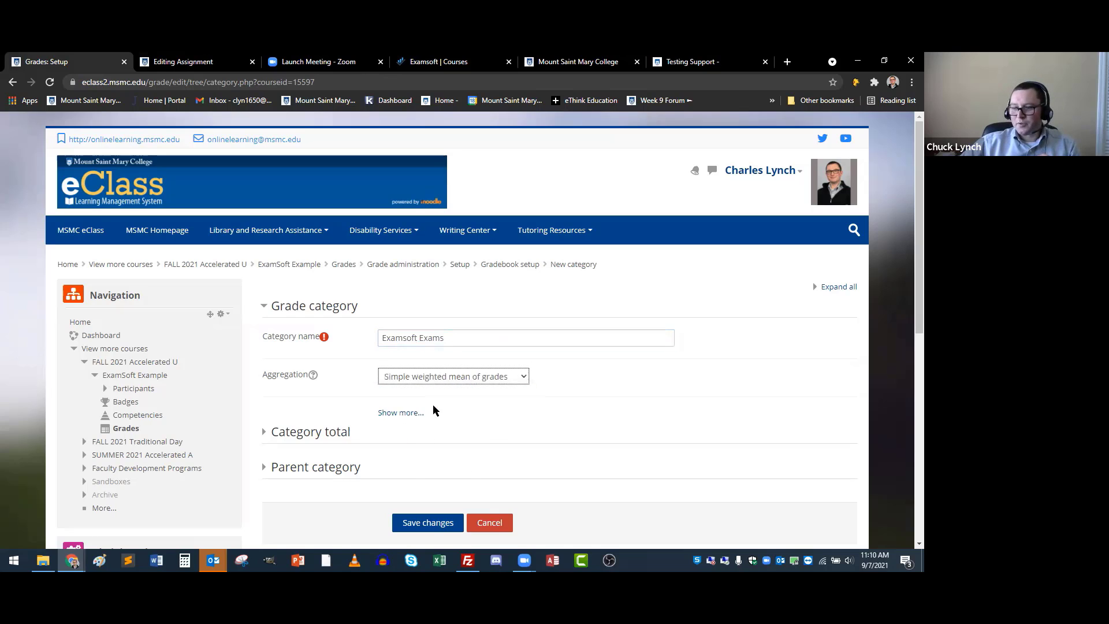
- Set the new category total's maximum grade to 50 and save the category
left_click(402, 413)
scroll(459, 428, "down", 2)
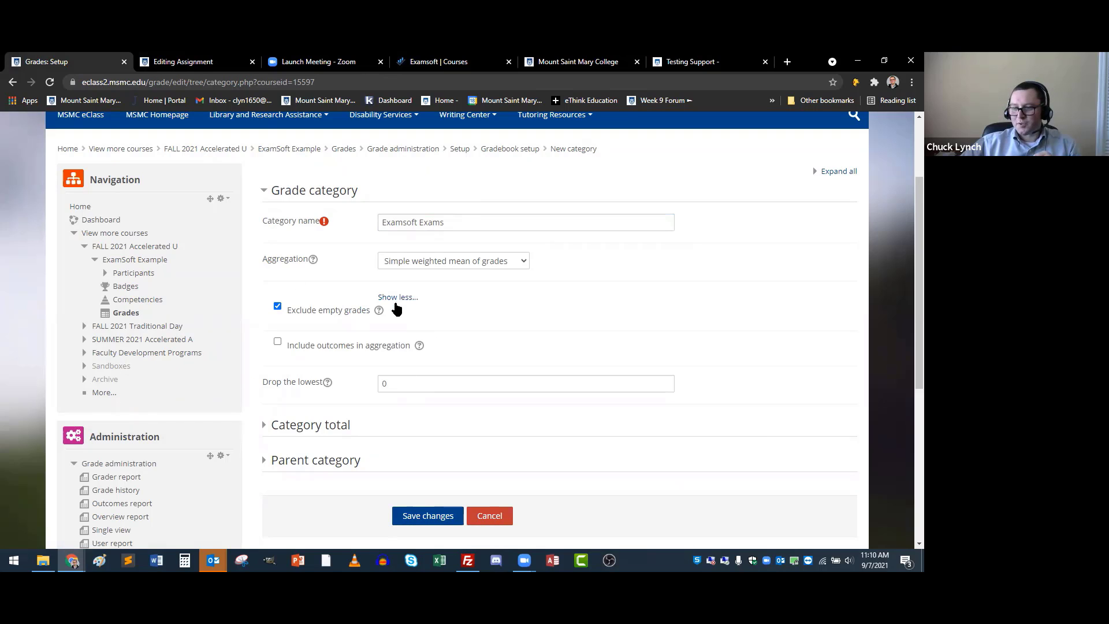
left_click(334, 430)
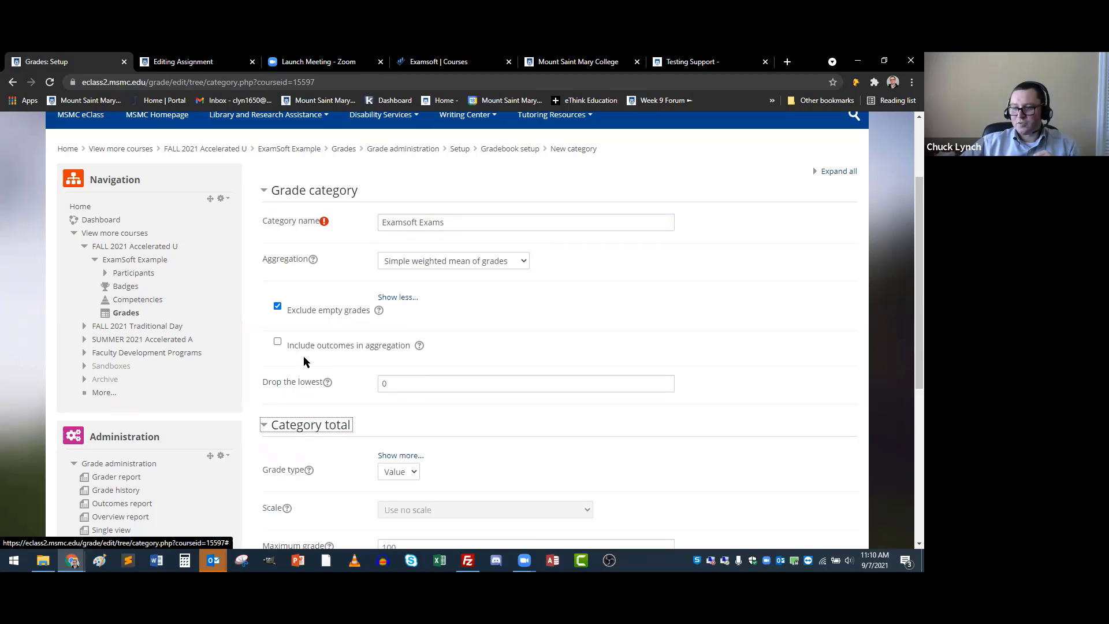
scroll(303, 356, "down", 3)
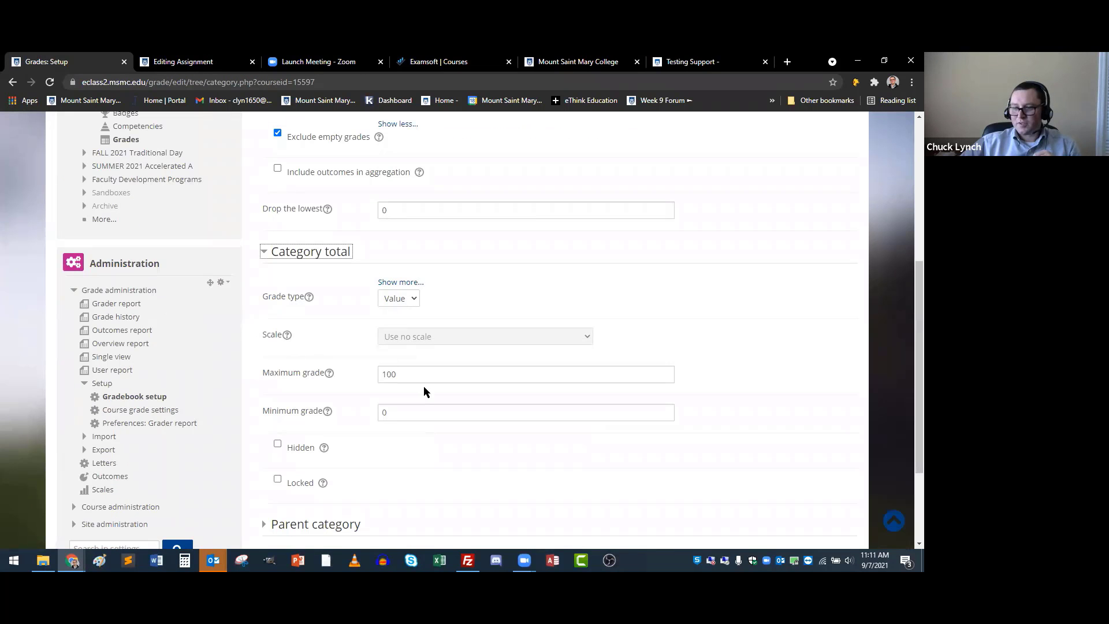
left_click_drag(419, 374, 369, 373)
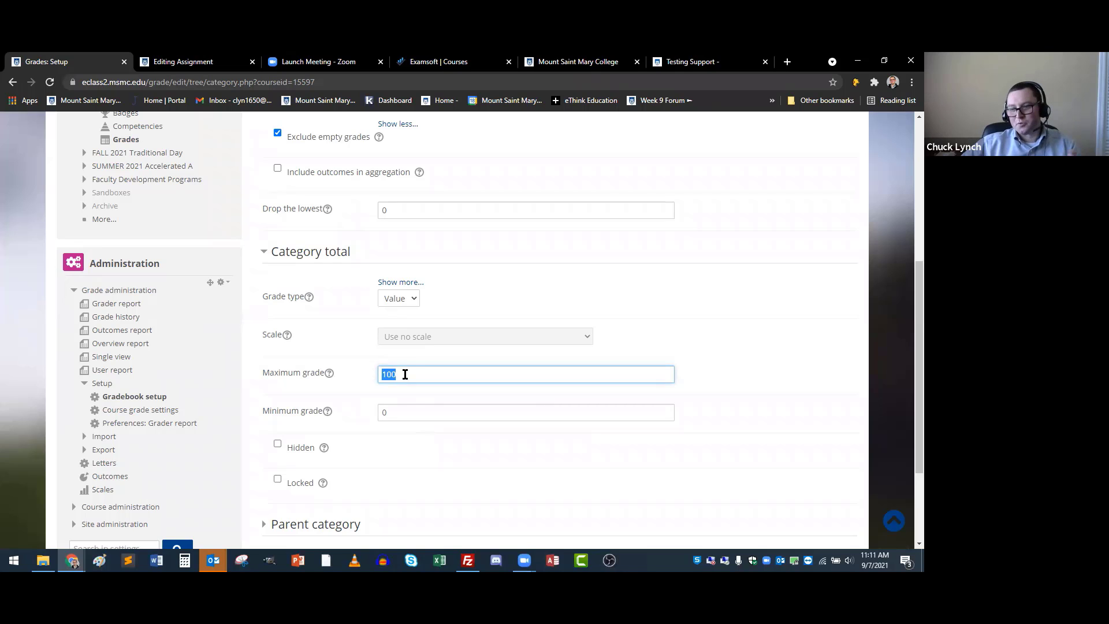
left_click(423, 378)
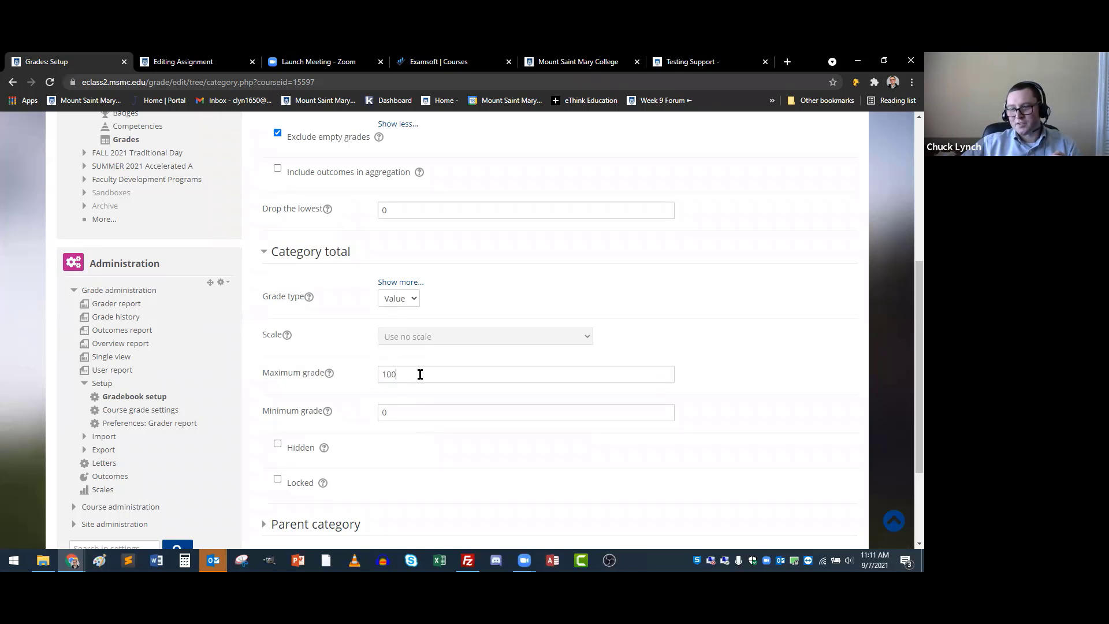
left_click_drag(420, 374, 354, 375)
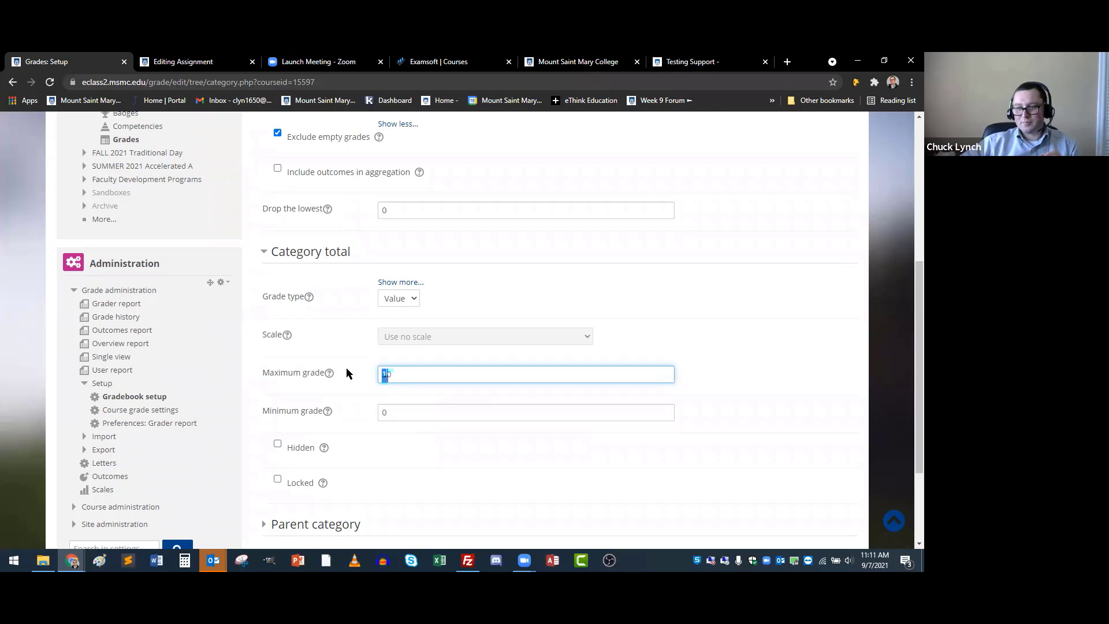
type("50")
scroll(349, 373, "down", 2)
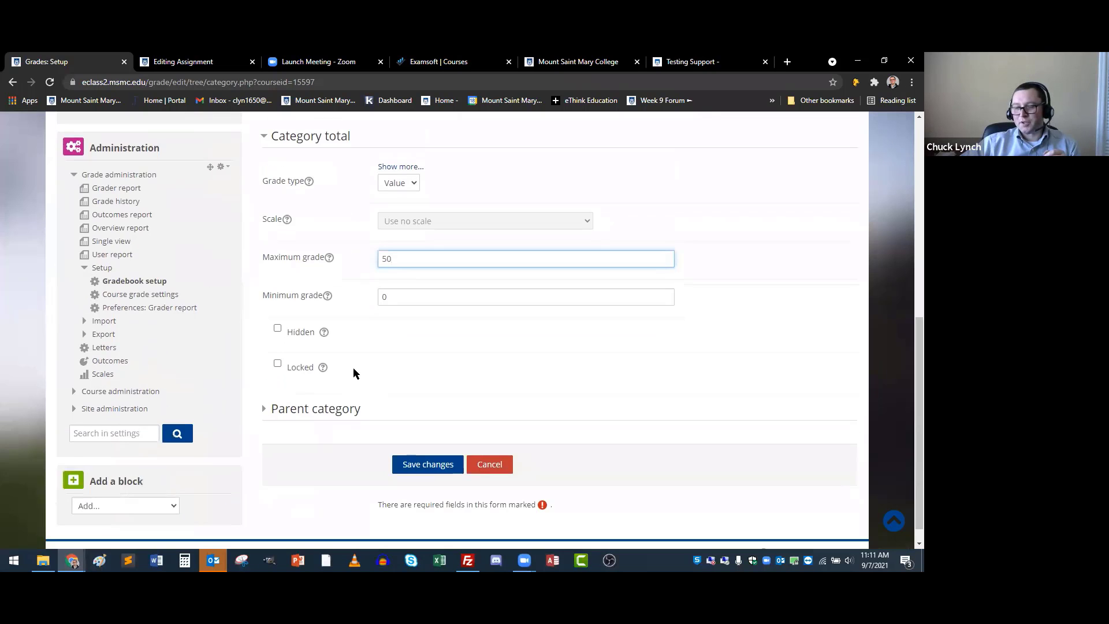
left_click(348, 275)
left_click(431, 472)
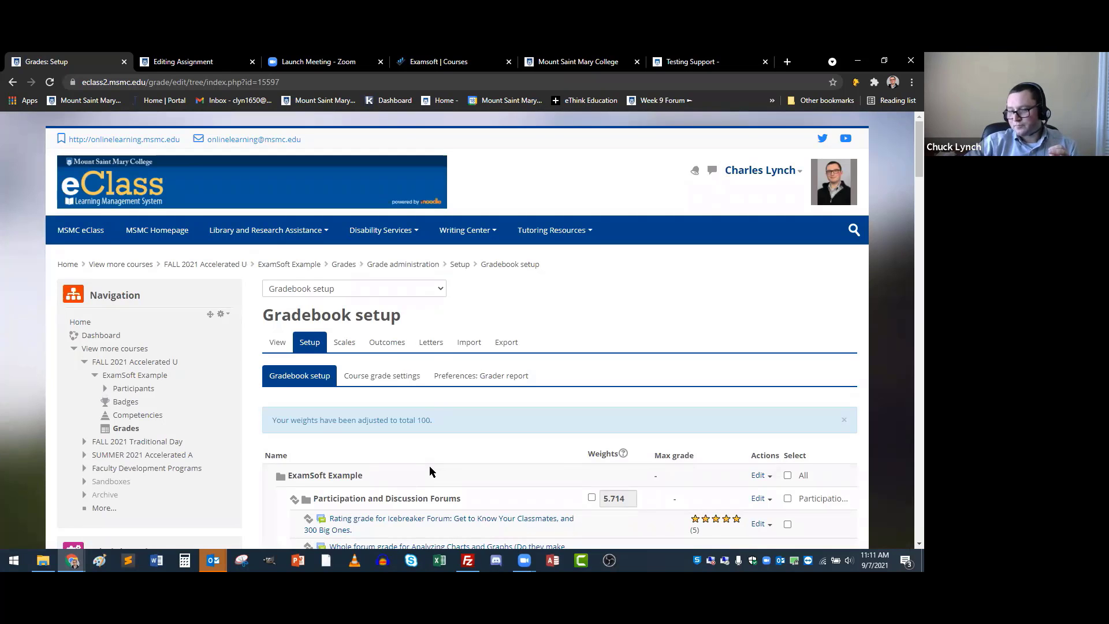
- Check the Examsoft Exams category's weight and maximum grade and the course total in the gradebook setup
scroll(429, 472, "down", 20)
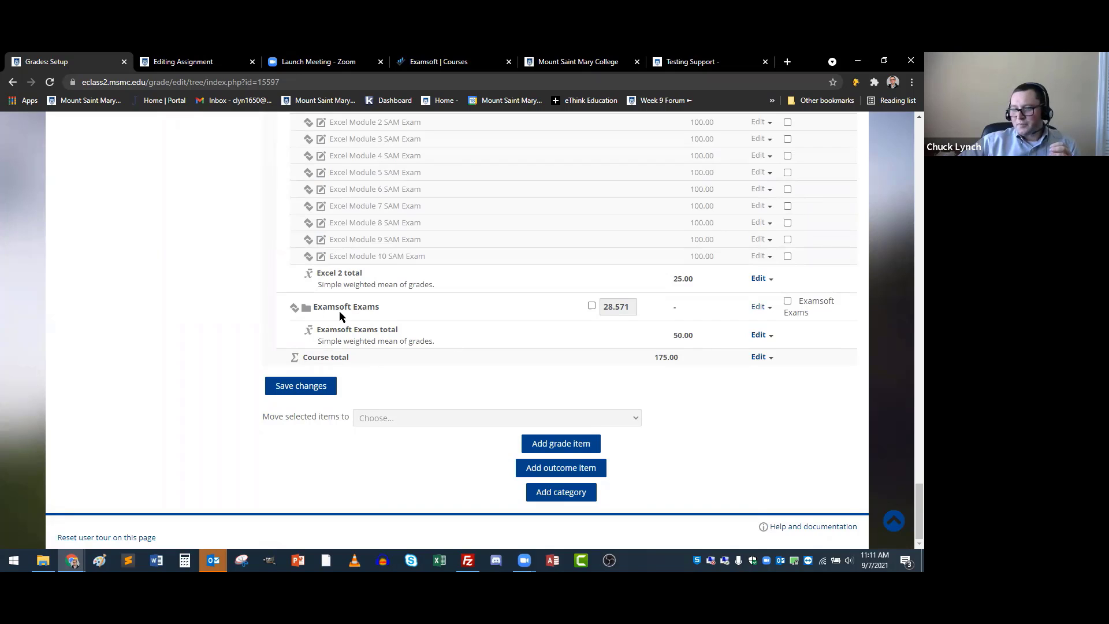
double_click(695, 336)
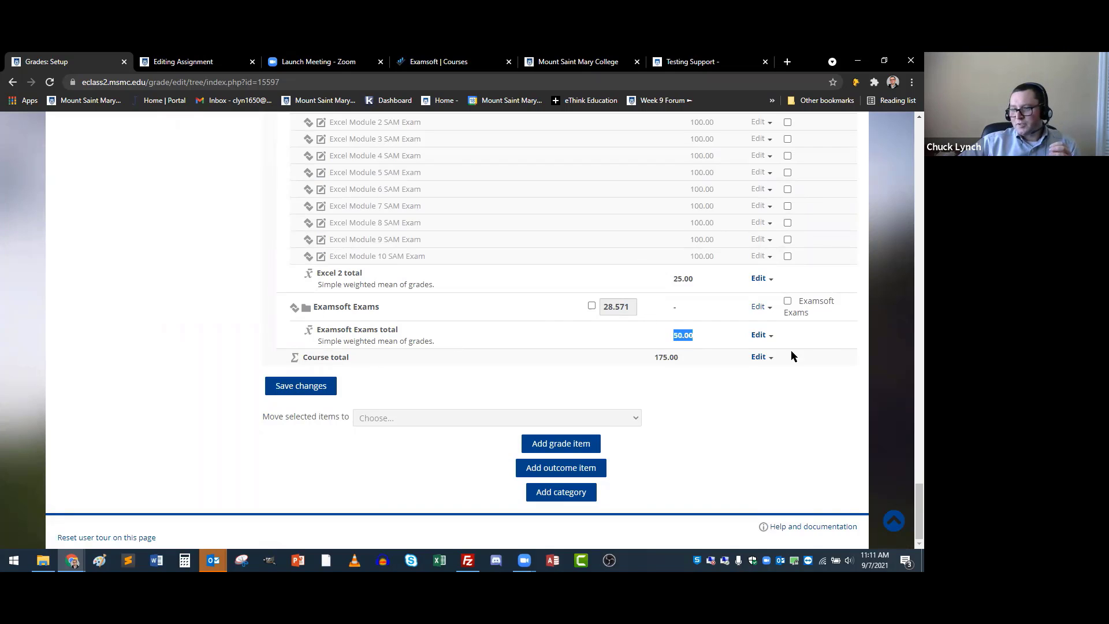
left_click(634, 382)
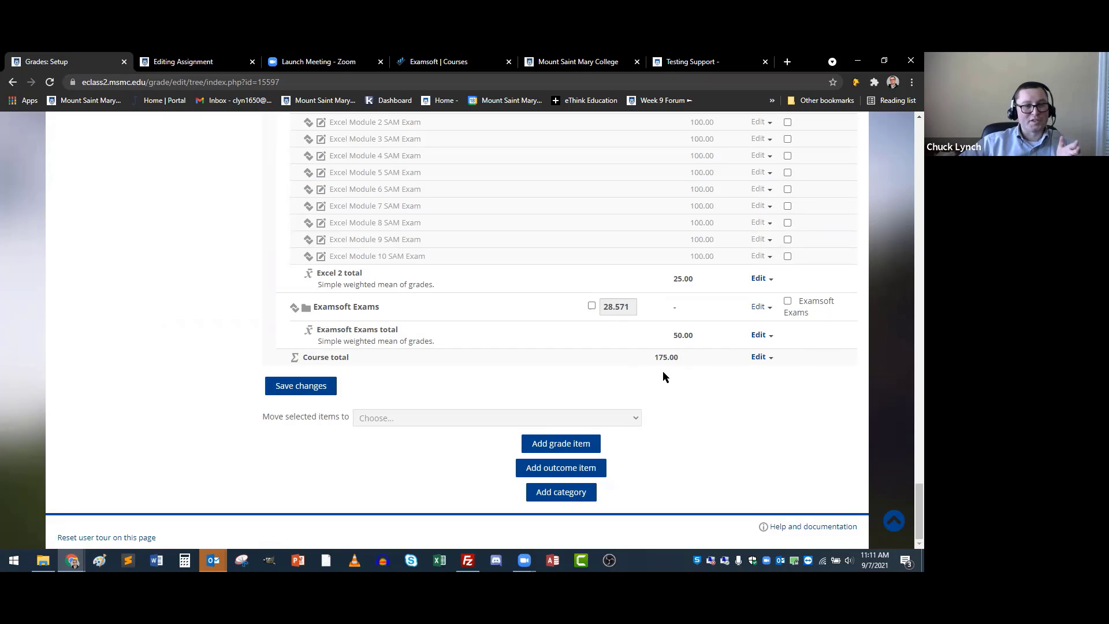
- Reload the new assignment form to refresh its grade categories and name the assignment examsoft exam 1
left_click(194, 61)
right_click(567, 216)
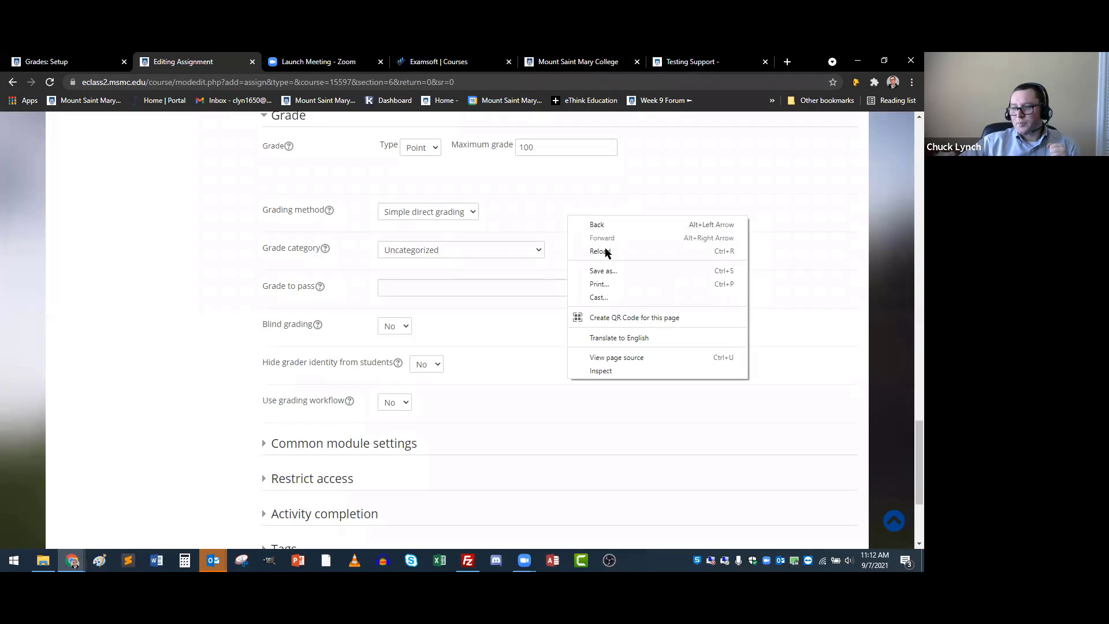
left_click(601, 251)
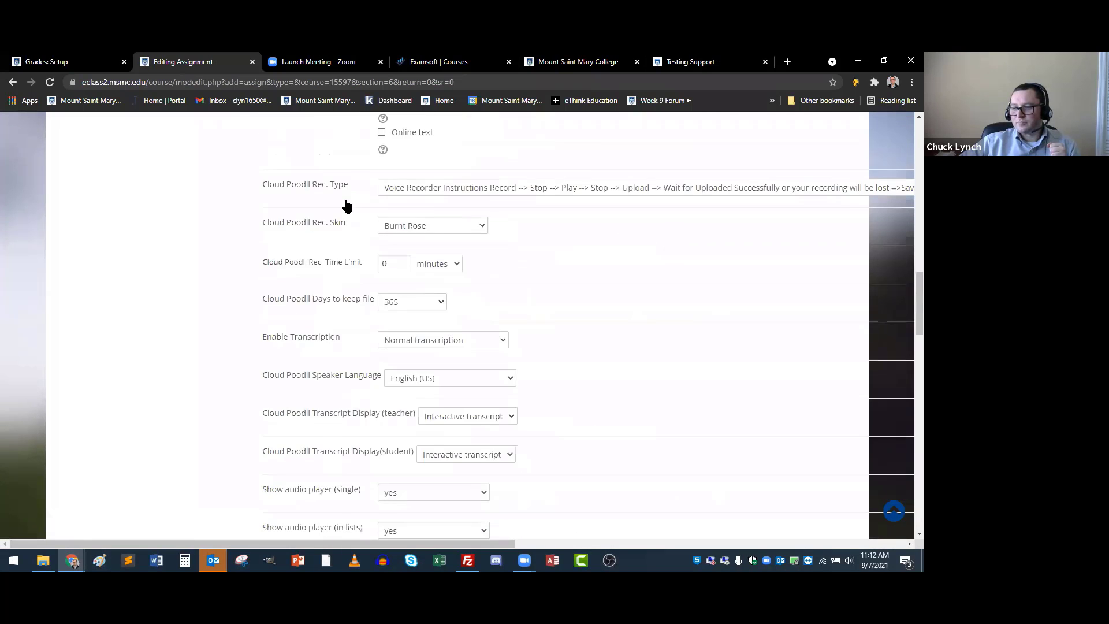
scroll(455, 253, "down", 2)
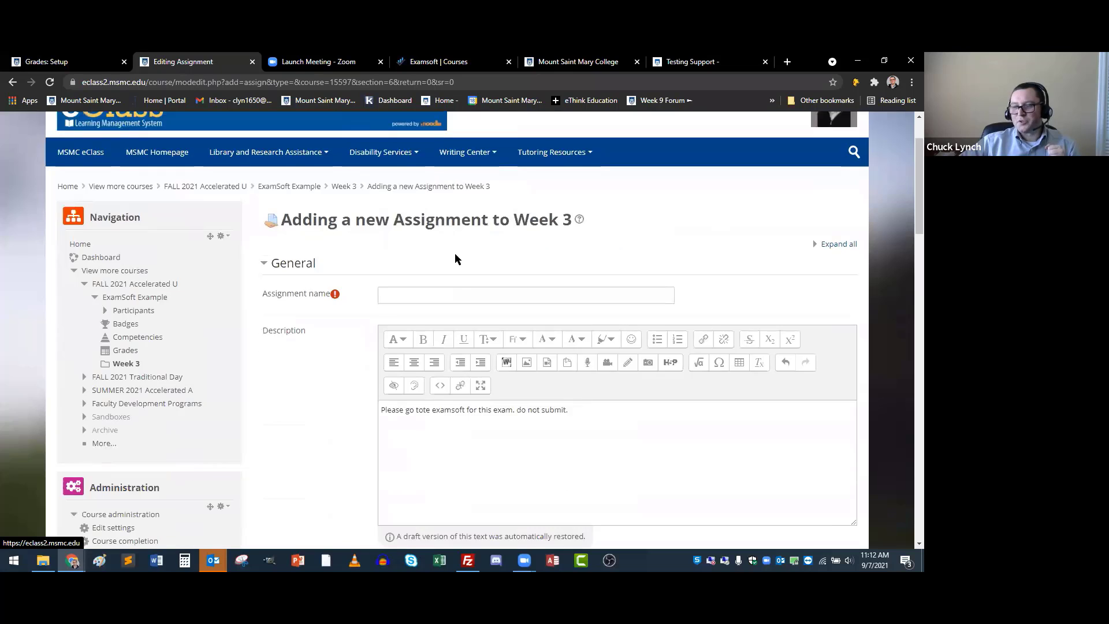
left_click(469, 204)
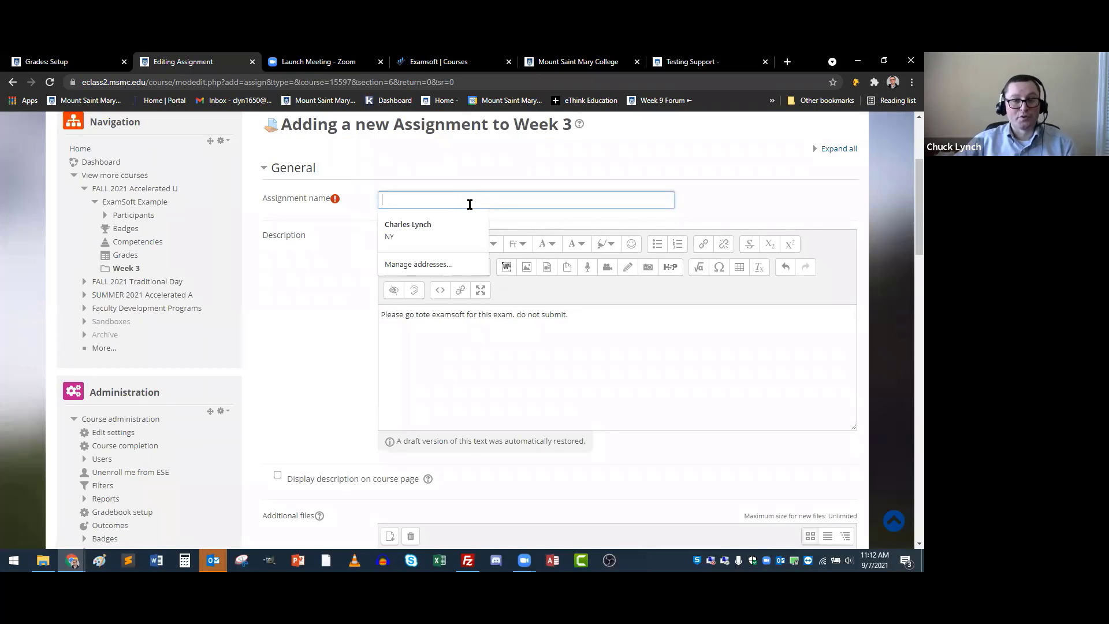
type("e")
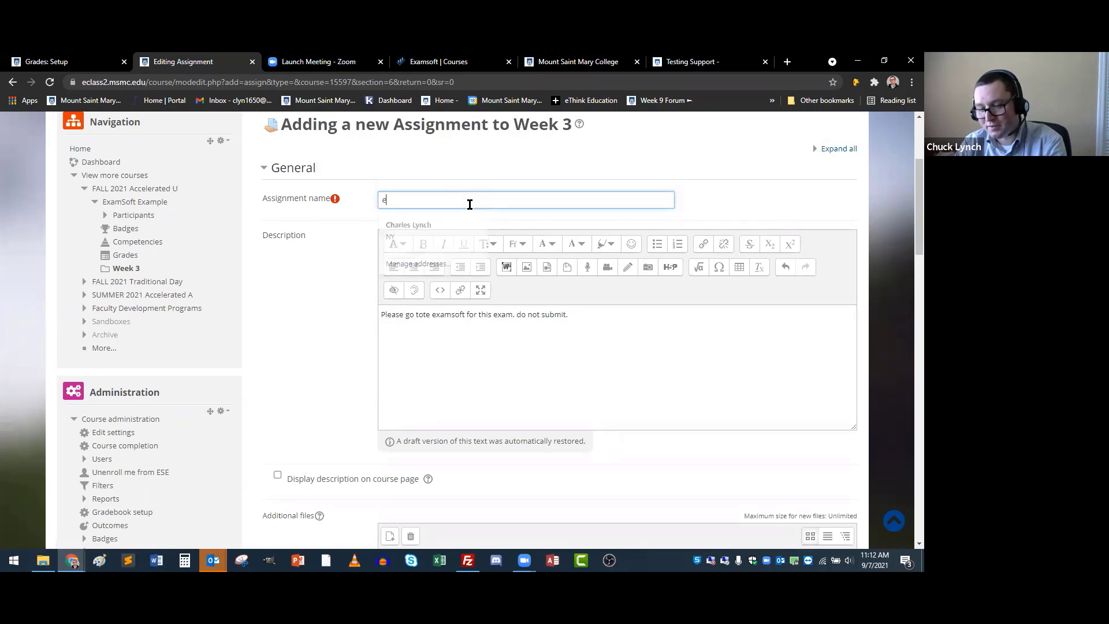
type("xamsoft")
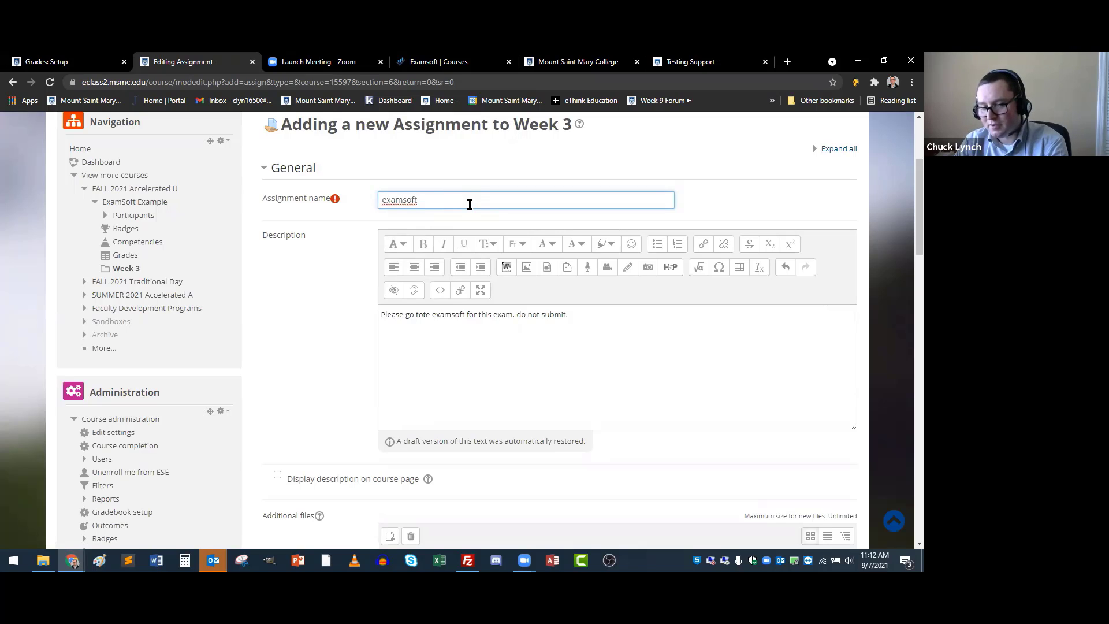
type(" examp")
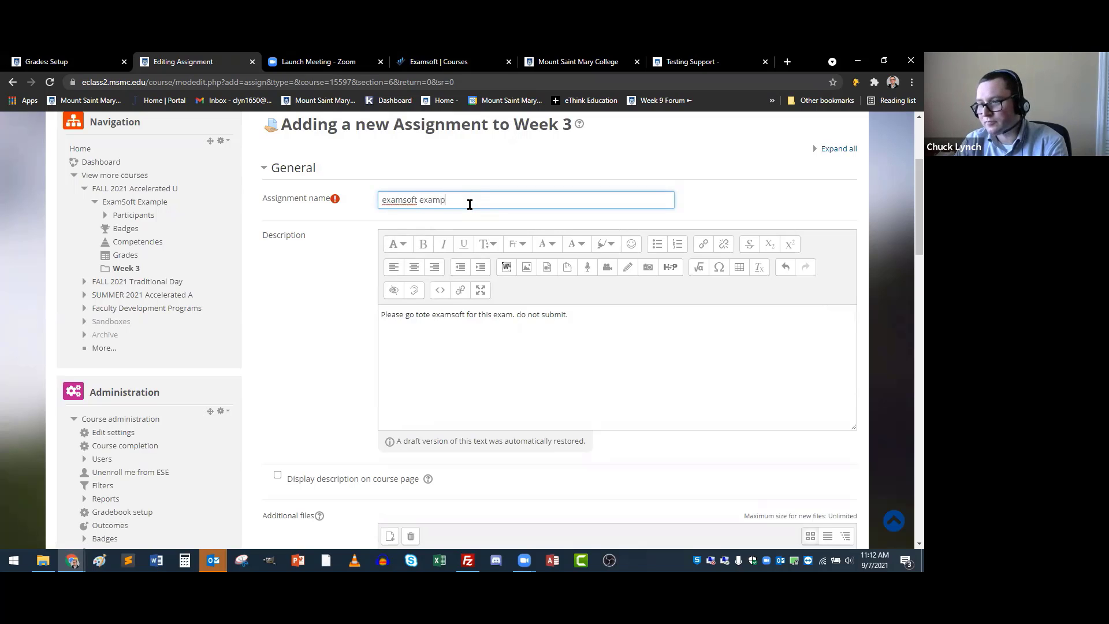
key("BackSpace")
type(" 1")
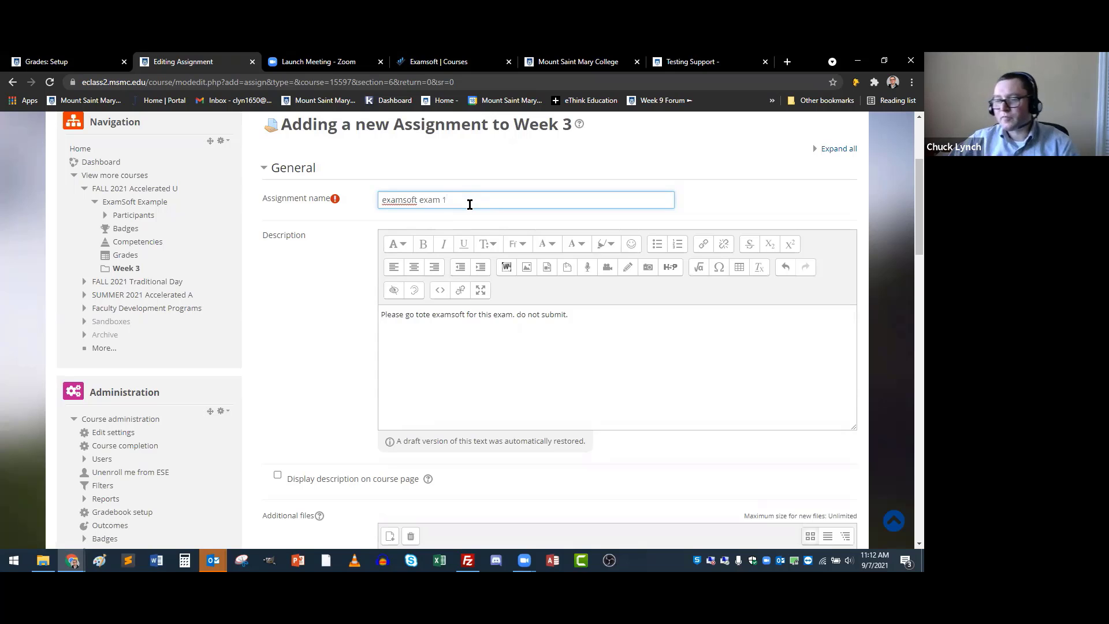
- Disable the reloaded form's allow-submissions-from, due and remind-me-to-grade-by dates
scroll(438, 245, "down", 2)
scroll(437, 245, "down", 9)
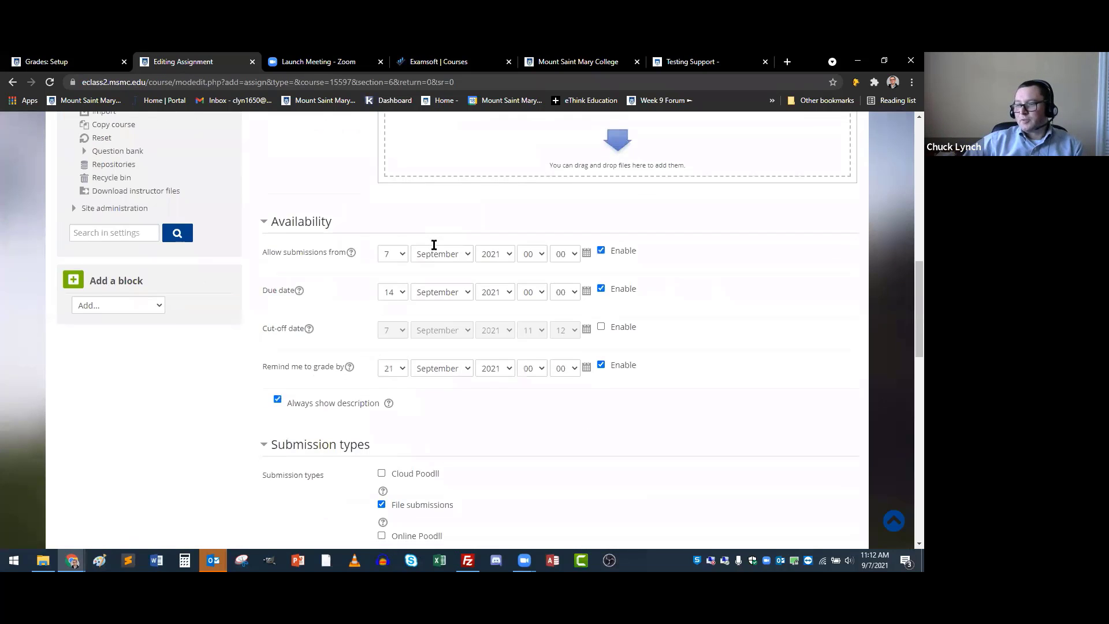
scroll(640, 184, "up", 3)
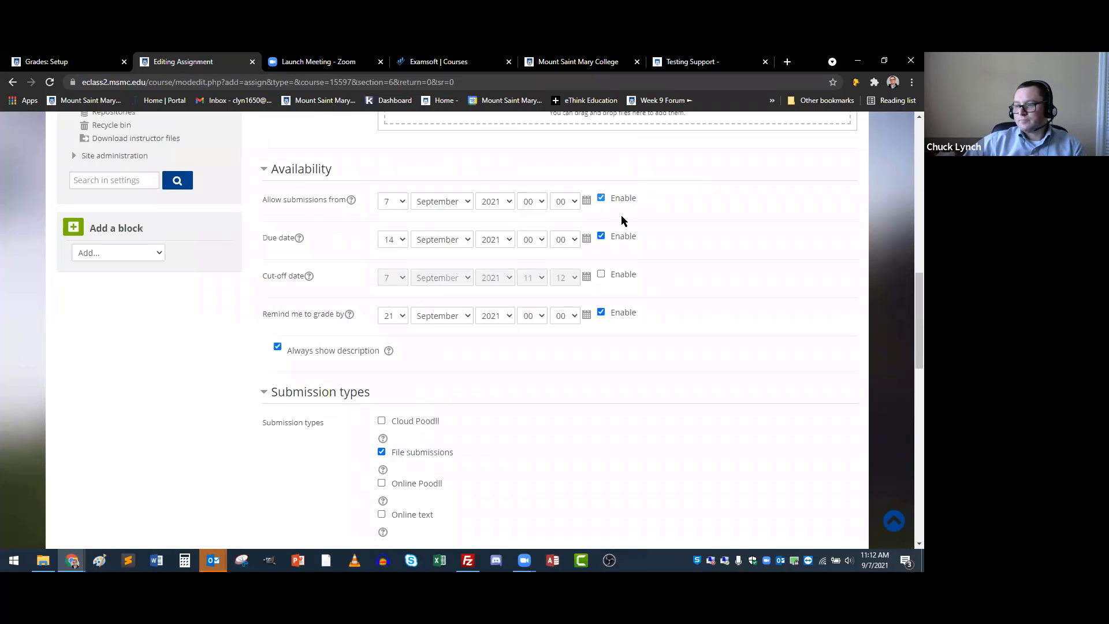
left_click(621, 198)
left_click(620, 236)
left_click(620, 312)
- Set the assignment's grade category to Weekly Reflections and PBL Project 2/3 in the Grade settings
scroll(701, 283, "down", 5)
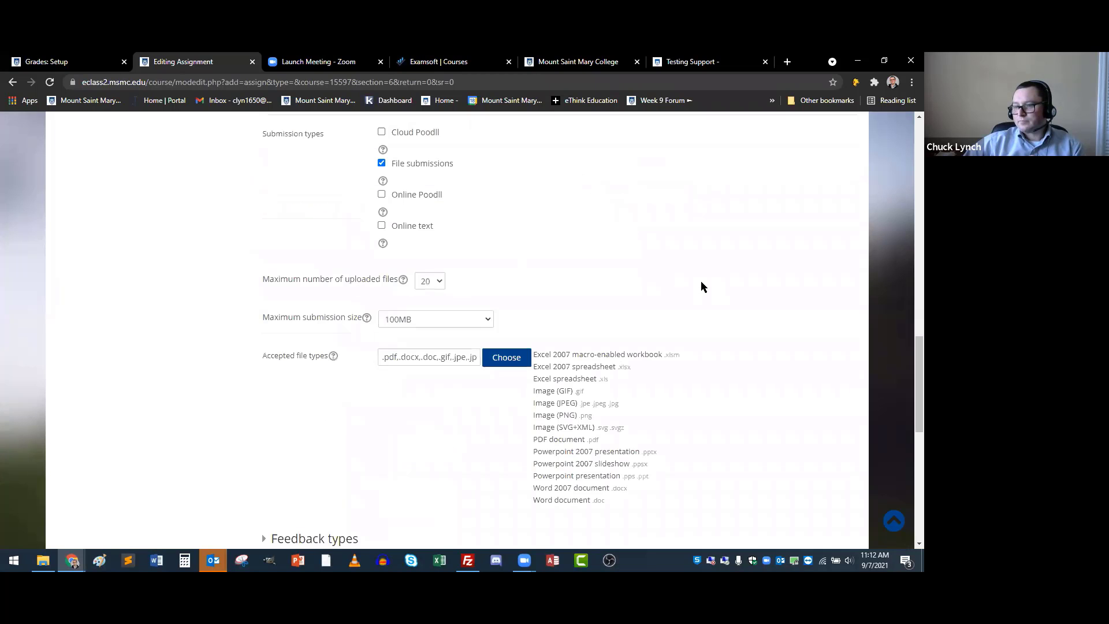
scroll(701, 280, "down", 10)
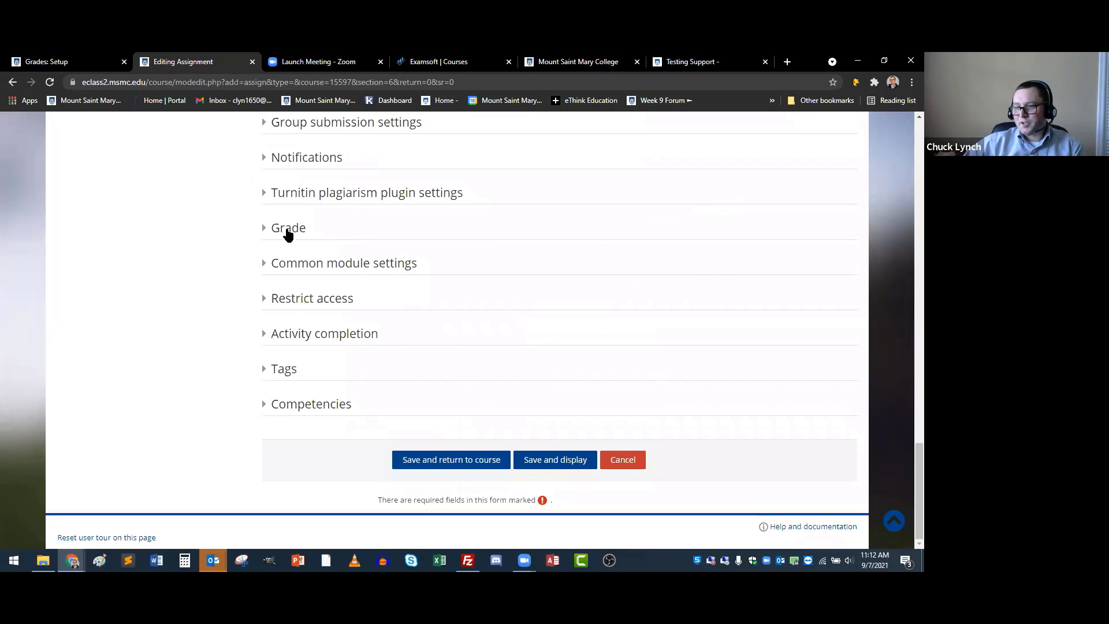
left_click(288, 228)
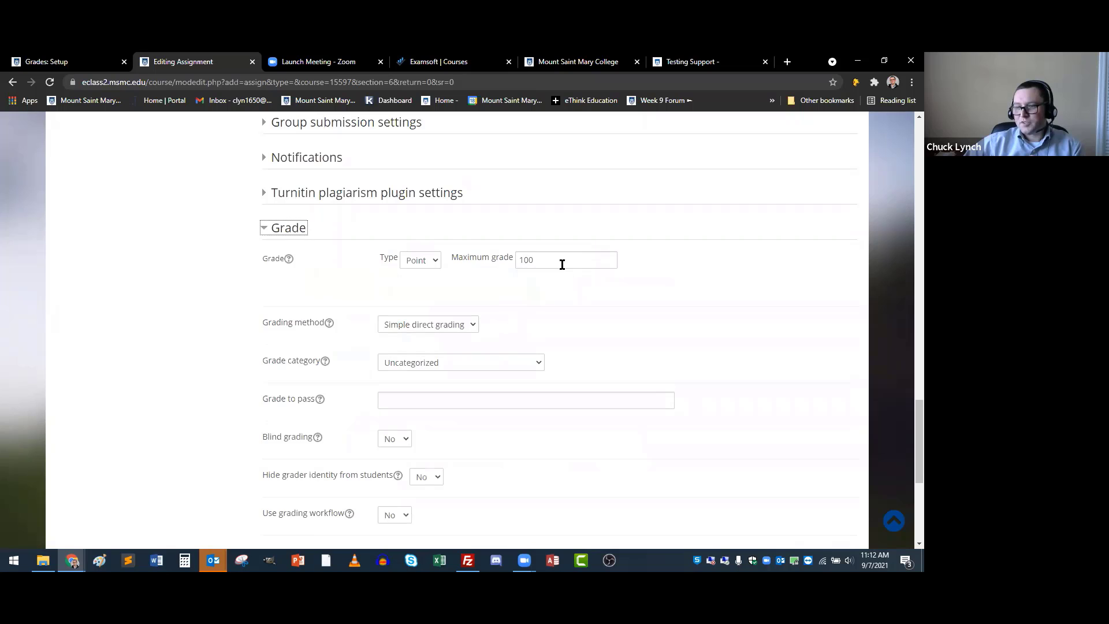
left_click_drag(562, 264, 445, 259)
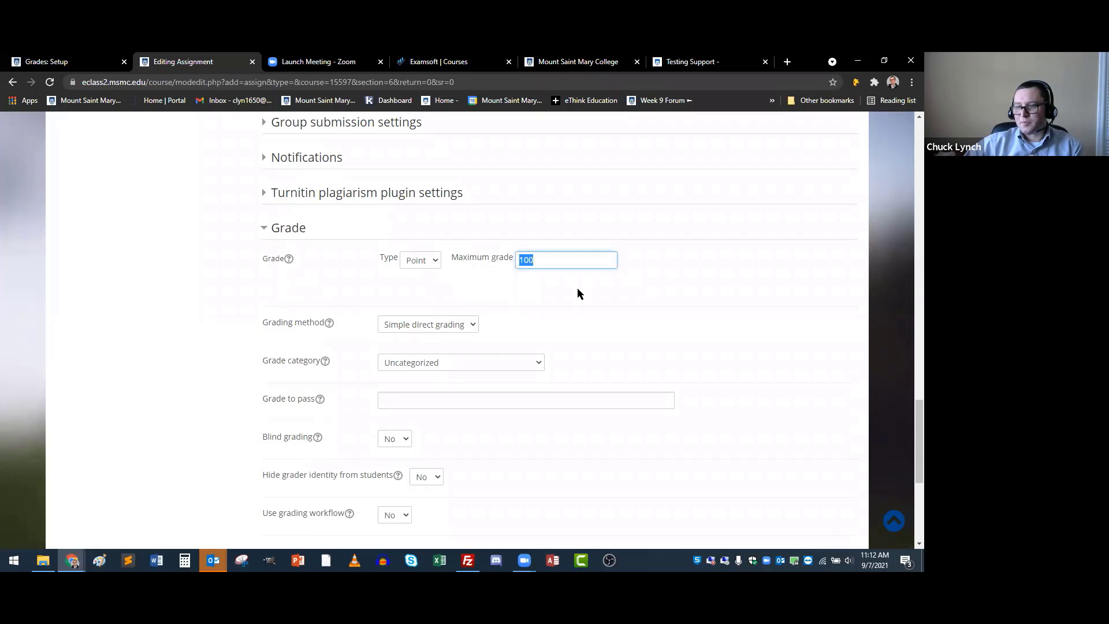
left_click(452, 325)
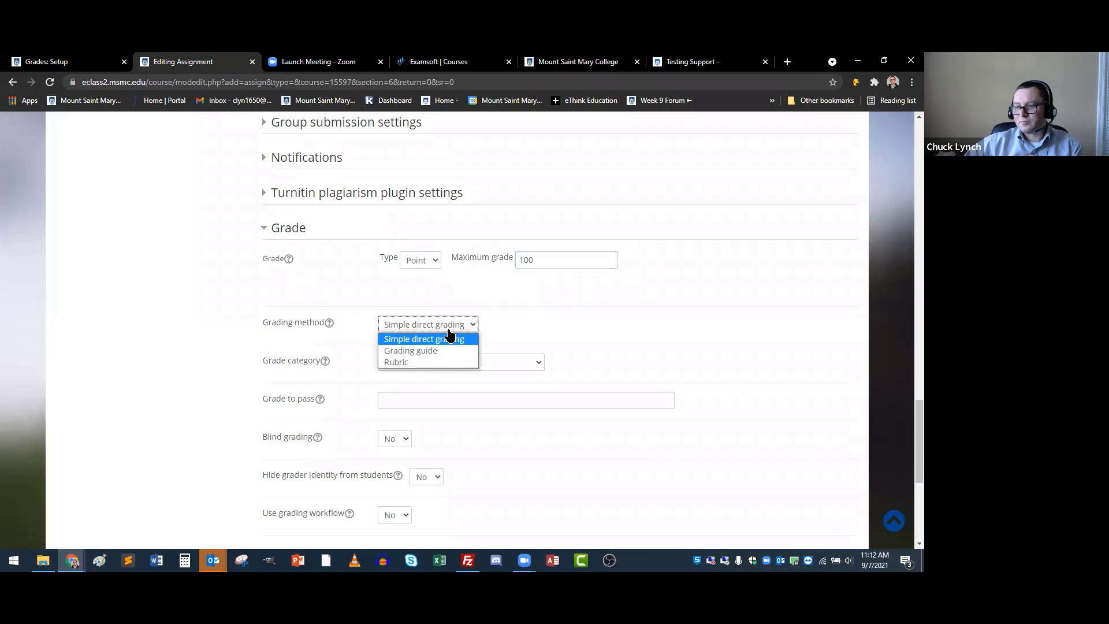
left_click(438, 369)
left_click(440, 371)
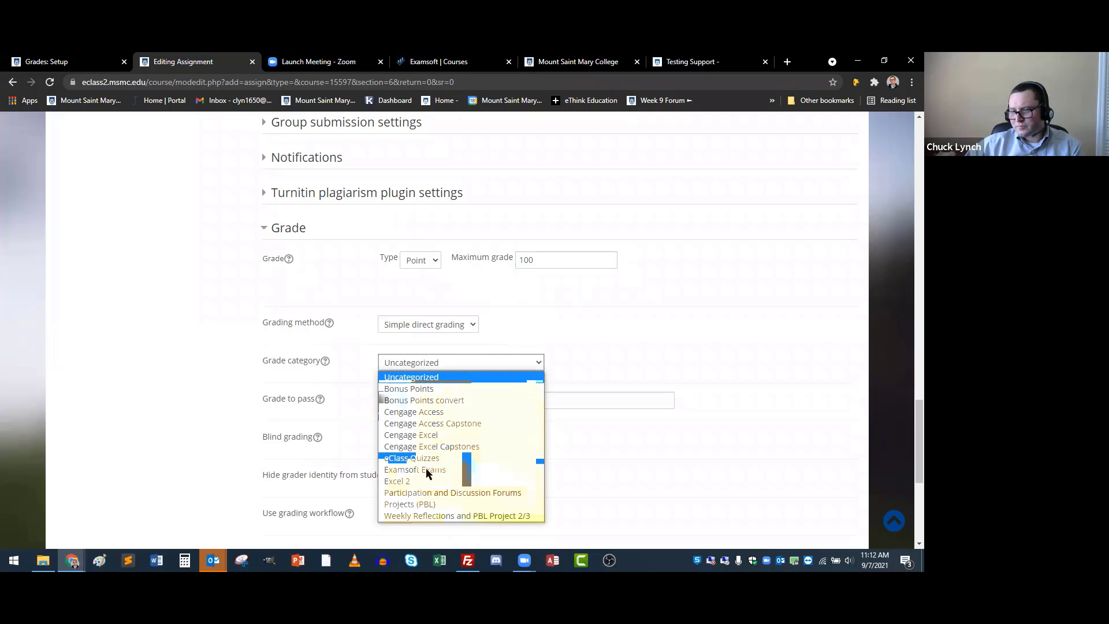
left_click(435, 515)
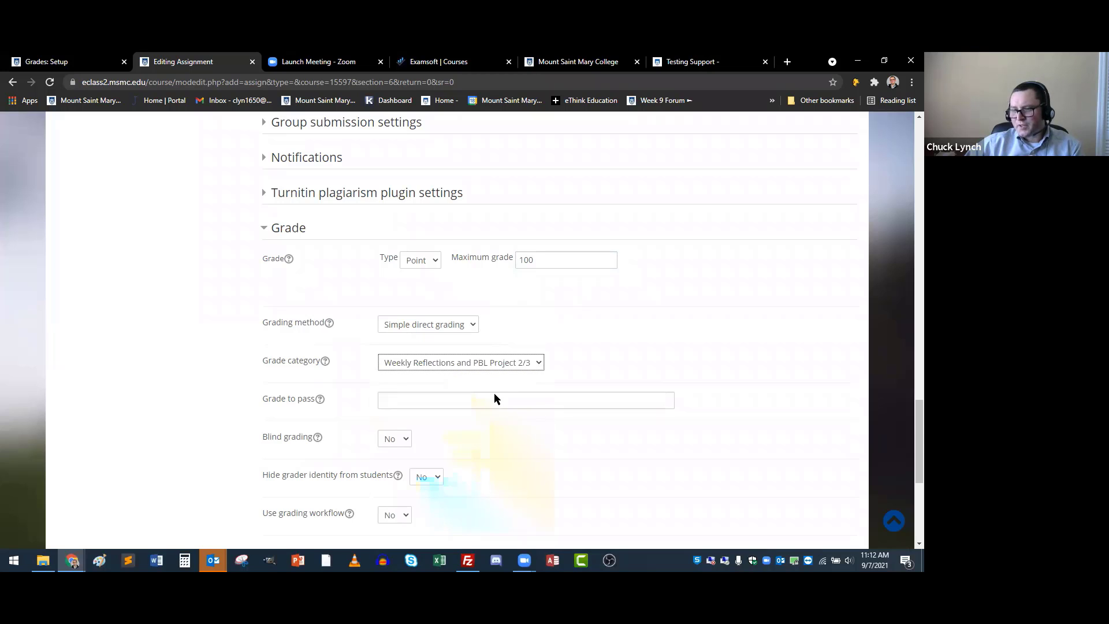
- Save the assignment, return to the course and locate examsoft exam 1 in Week 3
scroll(493, 396, "down", 5)
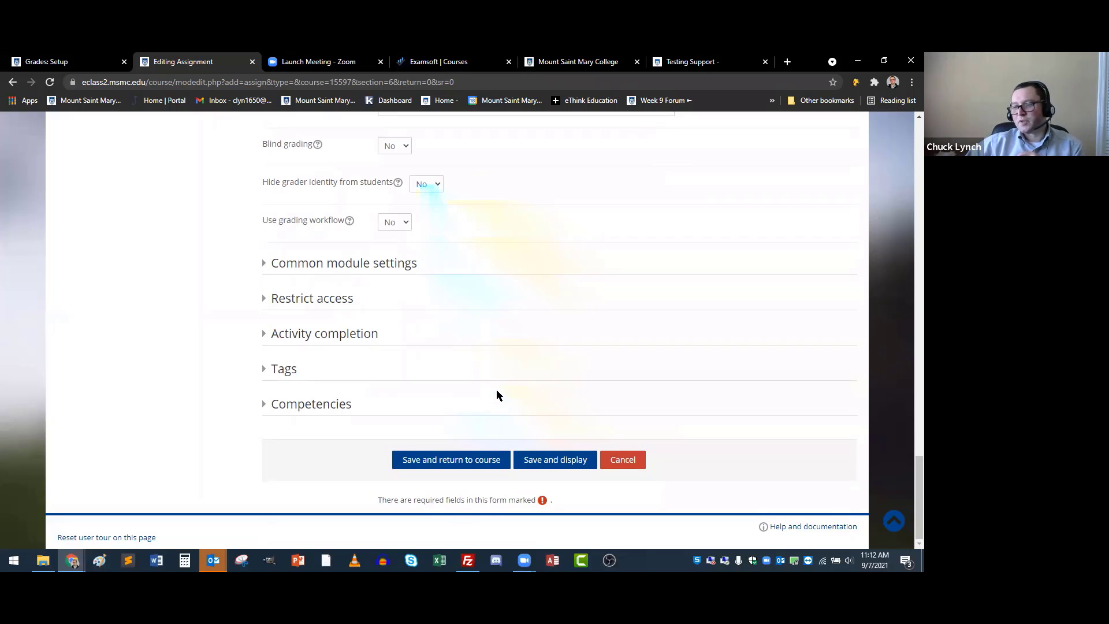
left_click(501, 463)
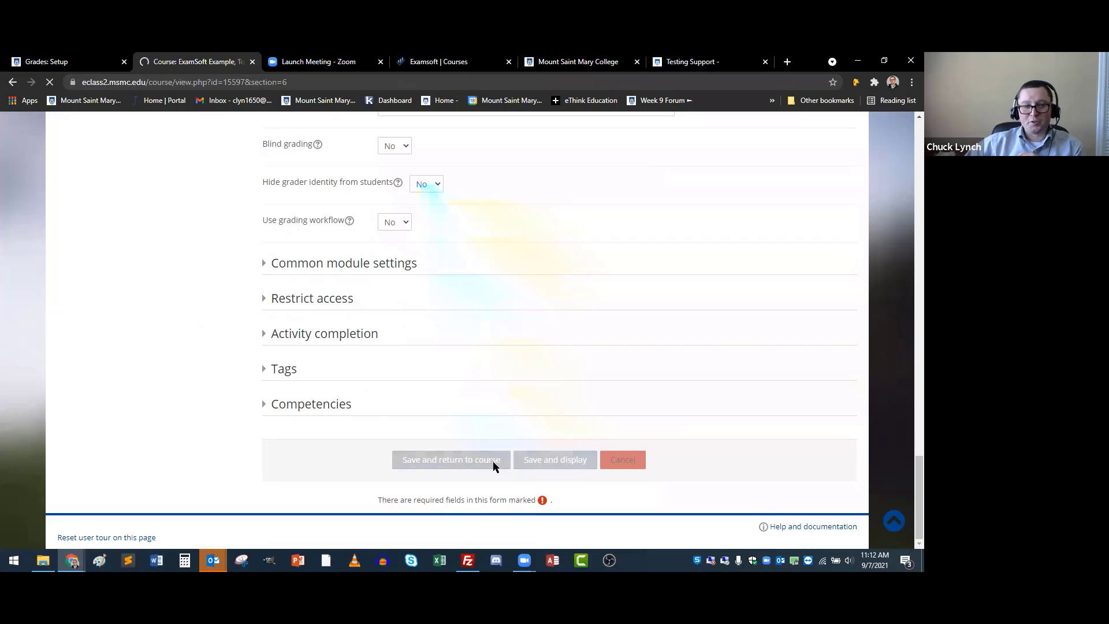
scroll(440, 441, "down", 10)
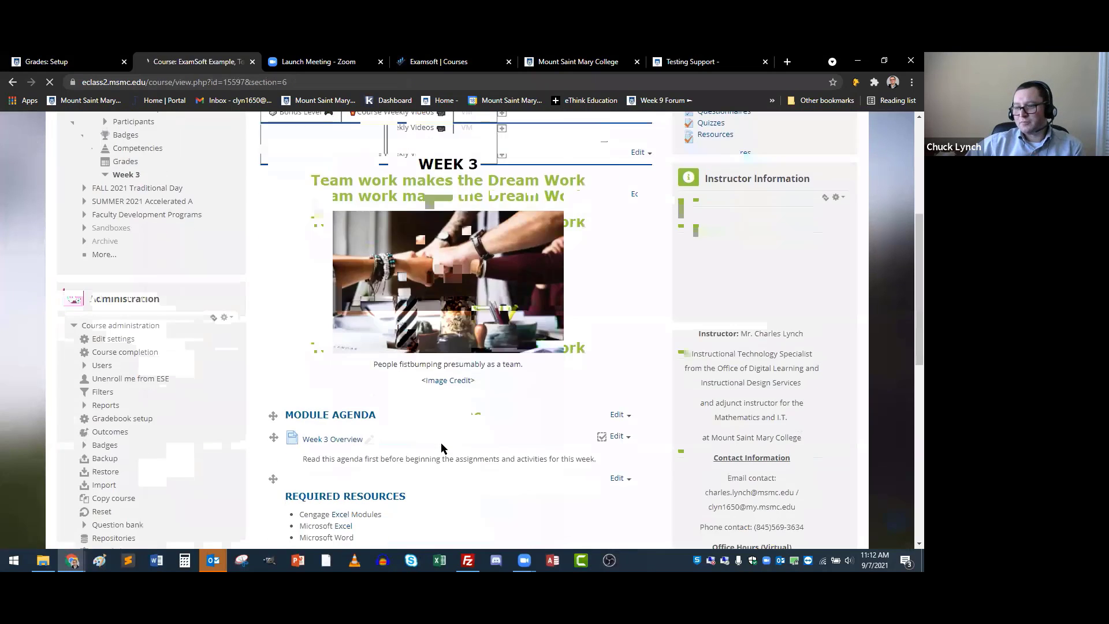
scroll(404, 433, "down", 1)
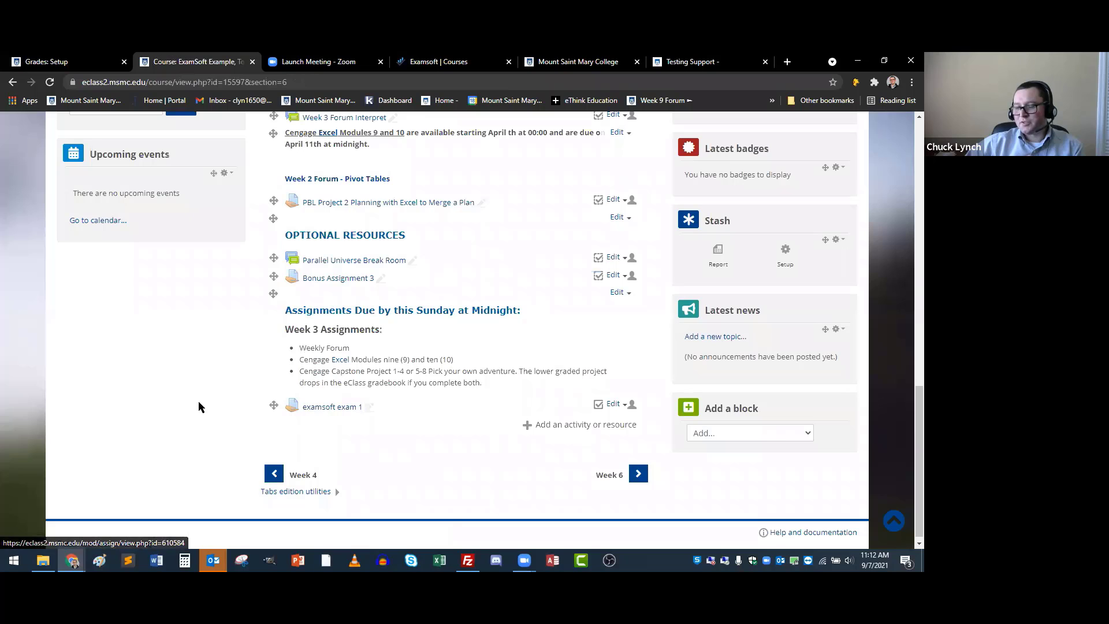
- Reload the gradebook setup and move examsoft exam 1 into the Examsoft Exams category
left_click(47, 61)
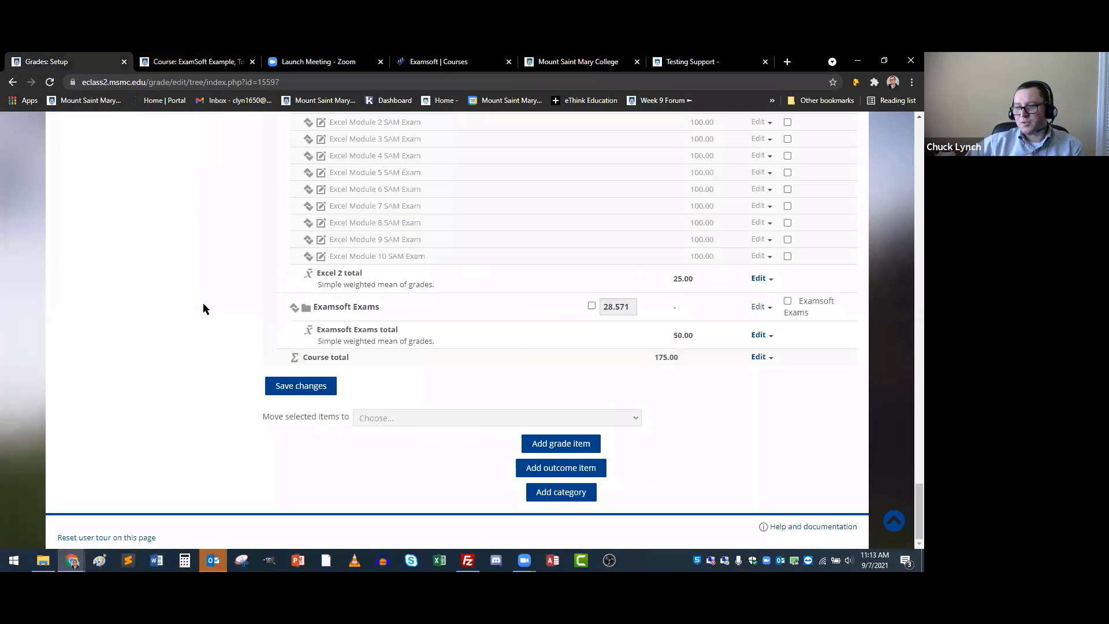
right_click(203, 303)
left_click(288, 341)
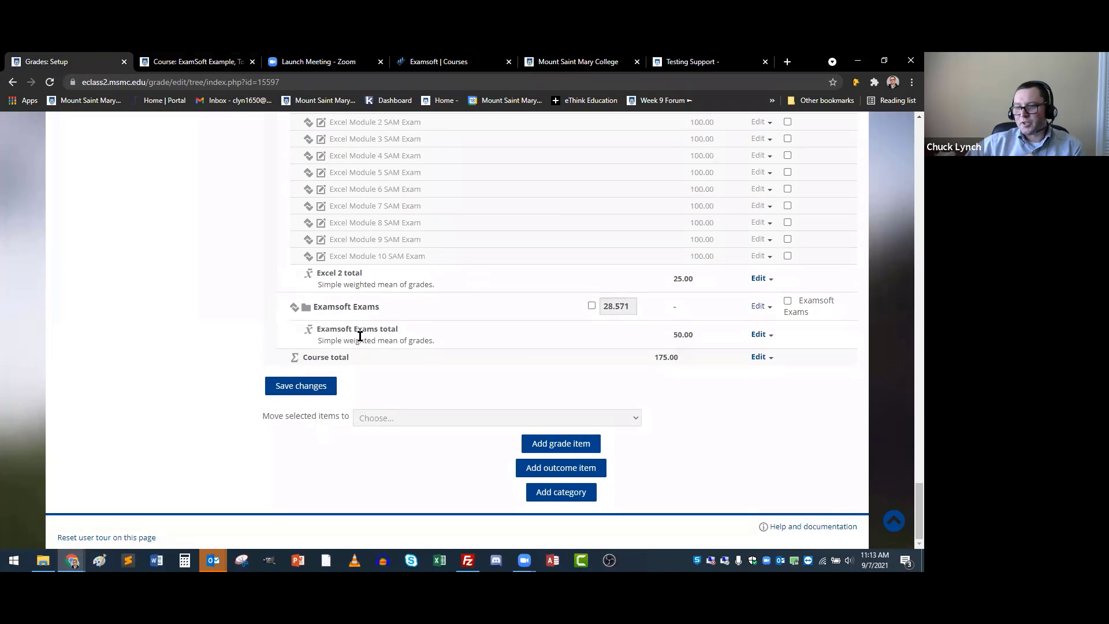
scroll(252, 326, "up", 2)
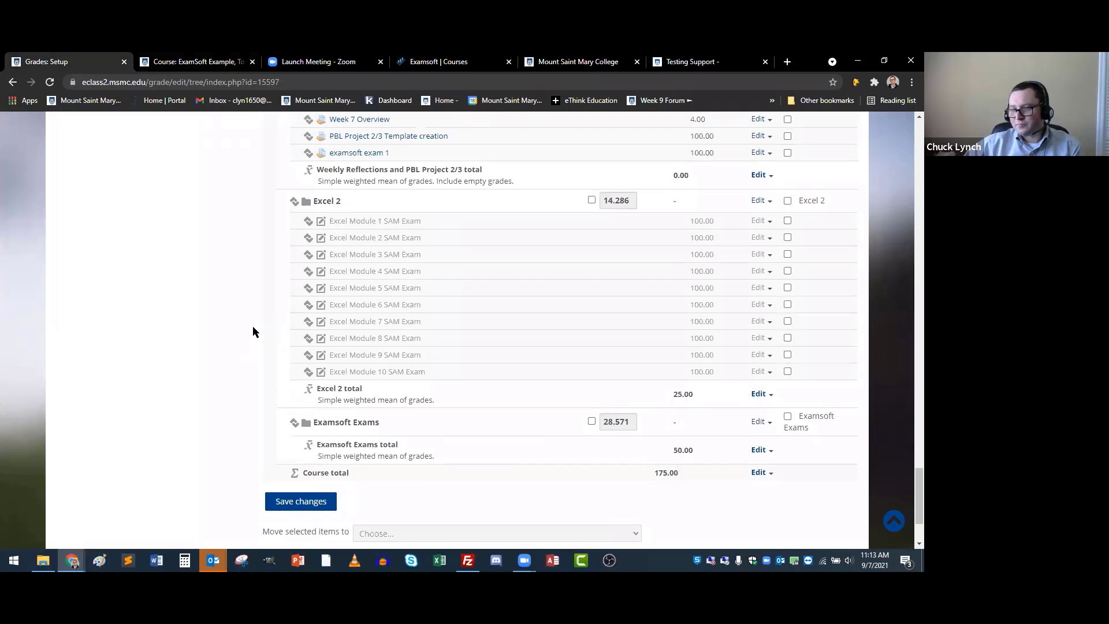
scroll(258, 318, "up", 1)
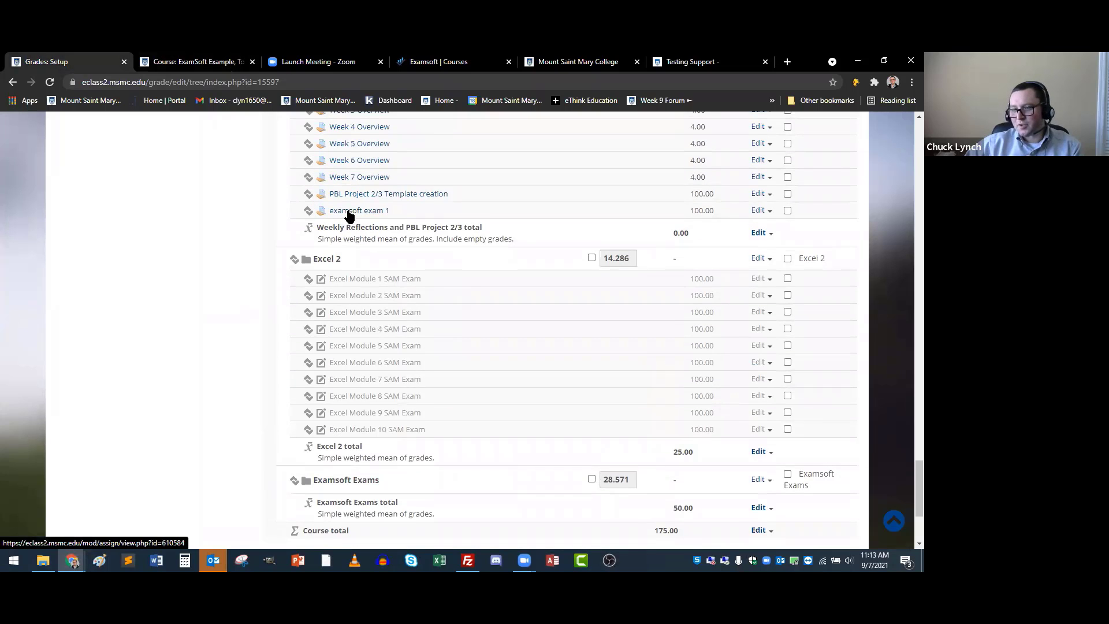
left_click(308, 210)
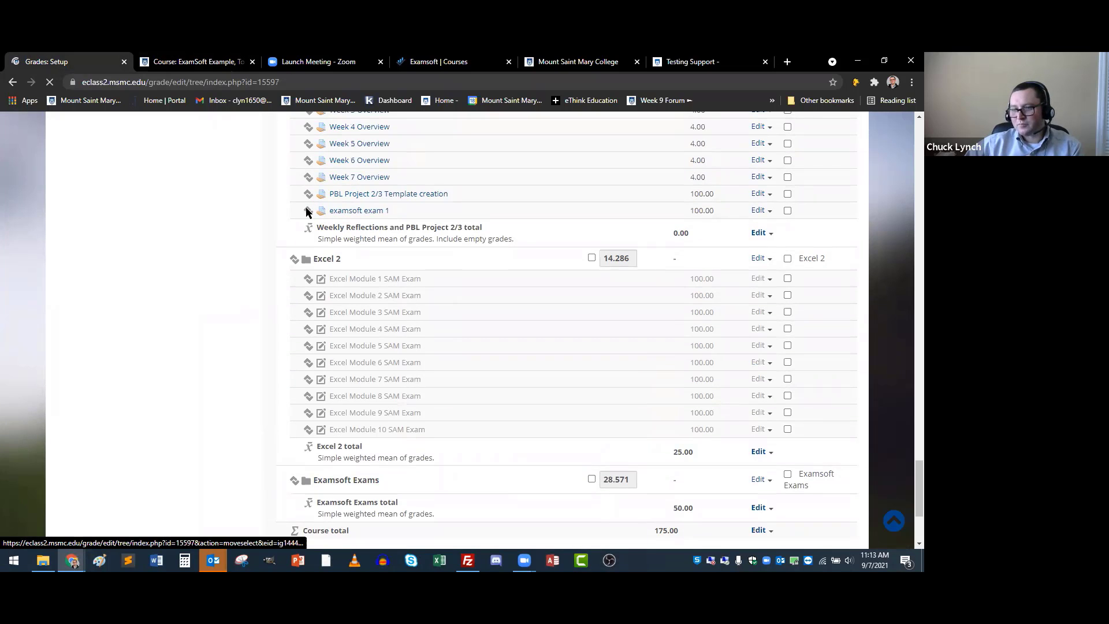
scroll(273, 315, "down", 15)
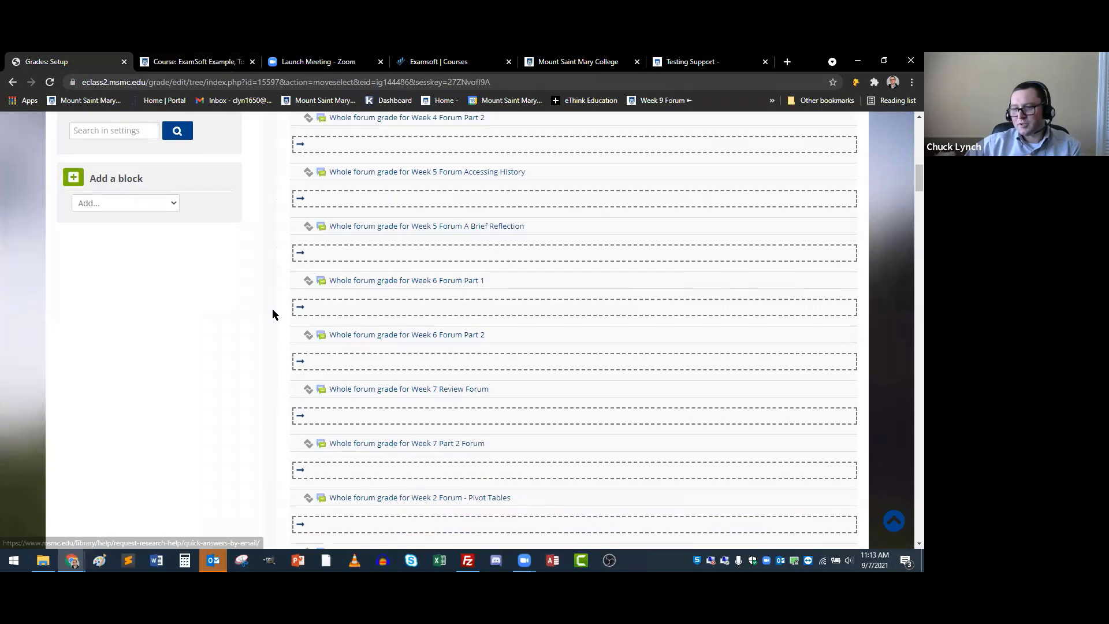
scroll(272, 338, "down", 20)
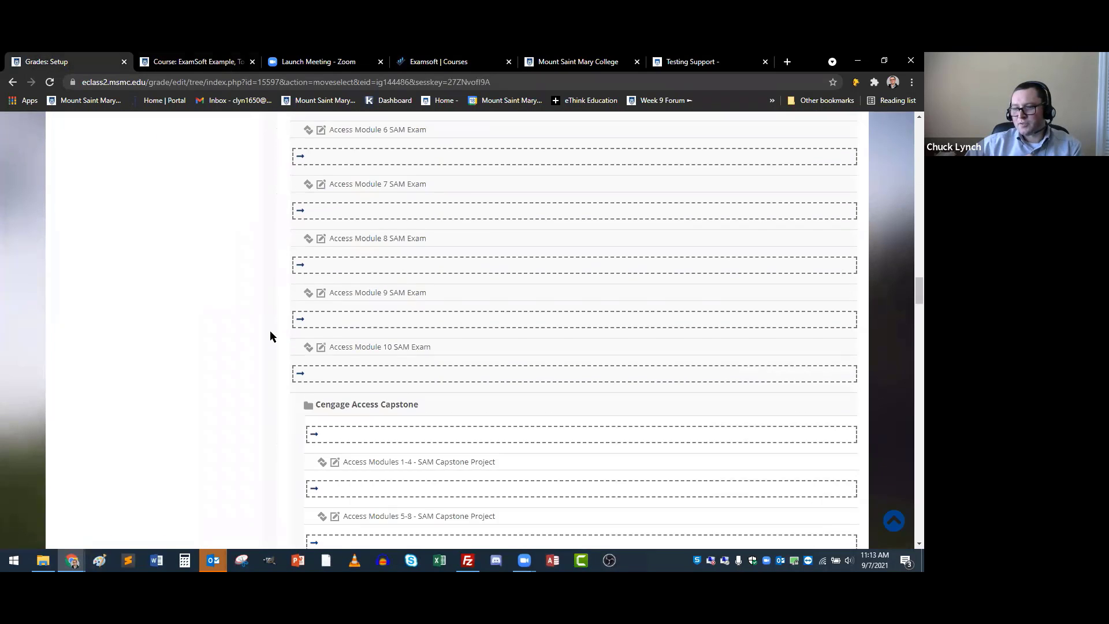
scroll(271, 331, "down", 20)
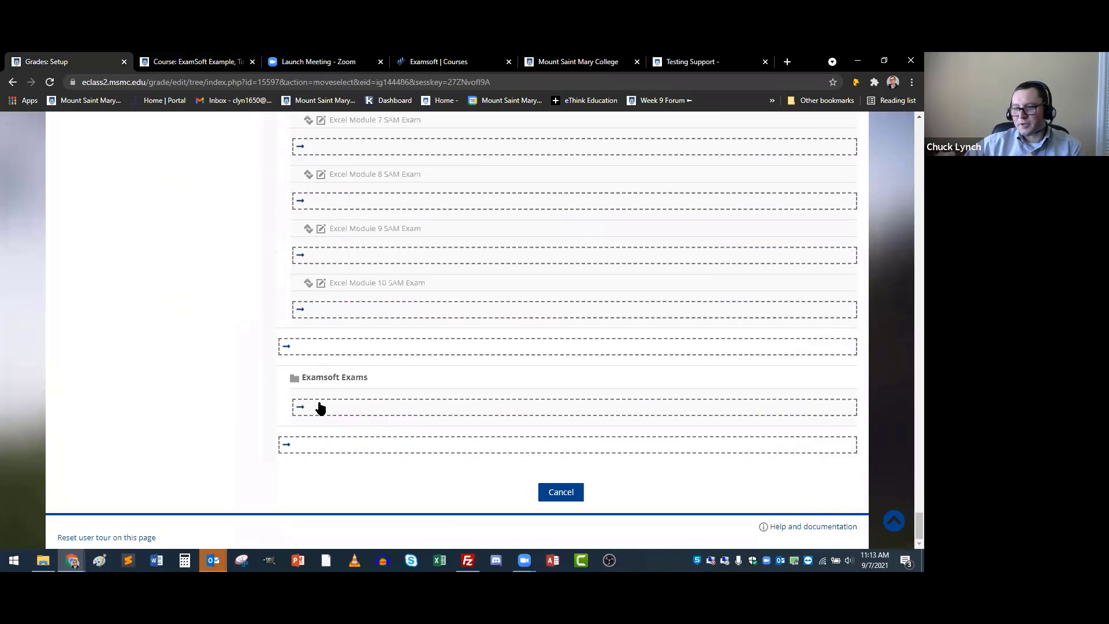
left_click(301, 409)
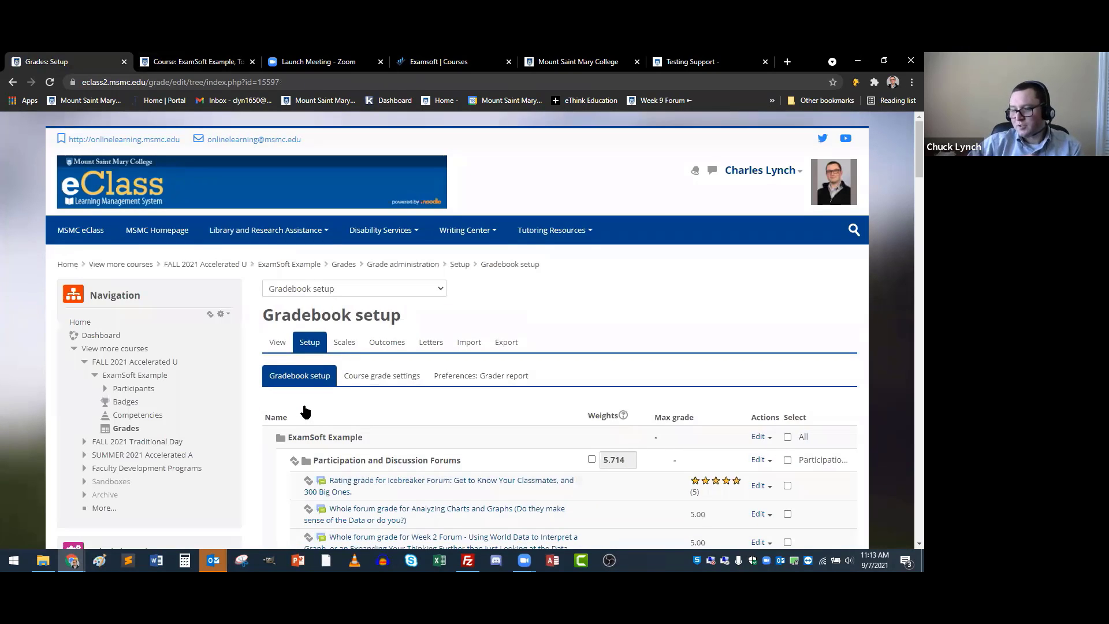
- Open the examsoft exam 1 assignment from the Examsoft Exams category in the gradebook setup
scroll(304, 409, "down", 20)
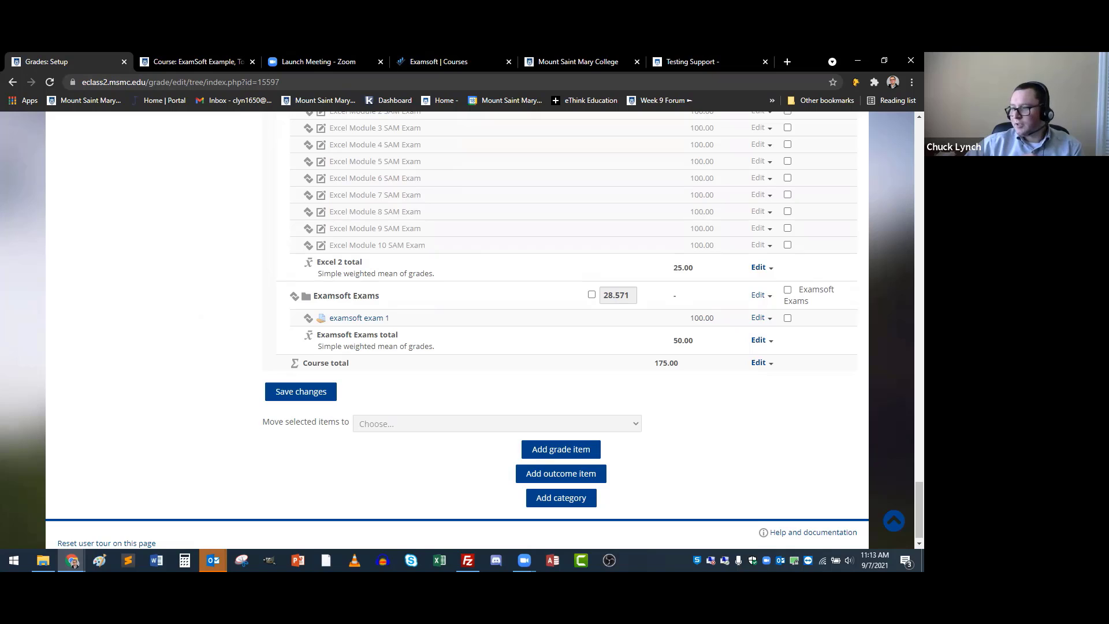
left_click(356, 318)
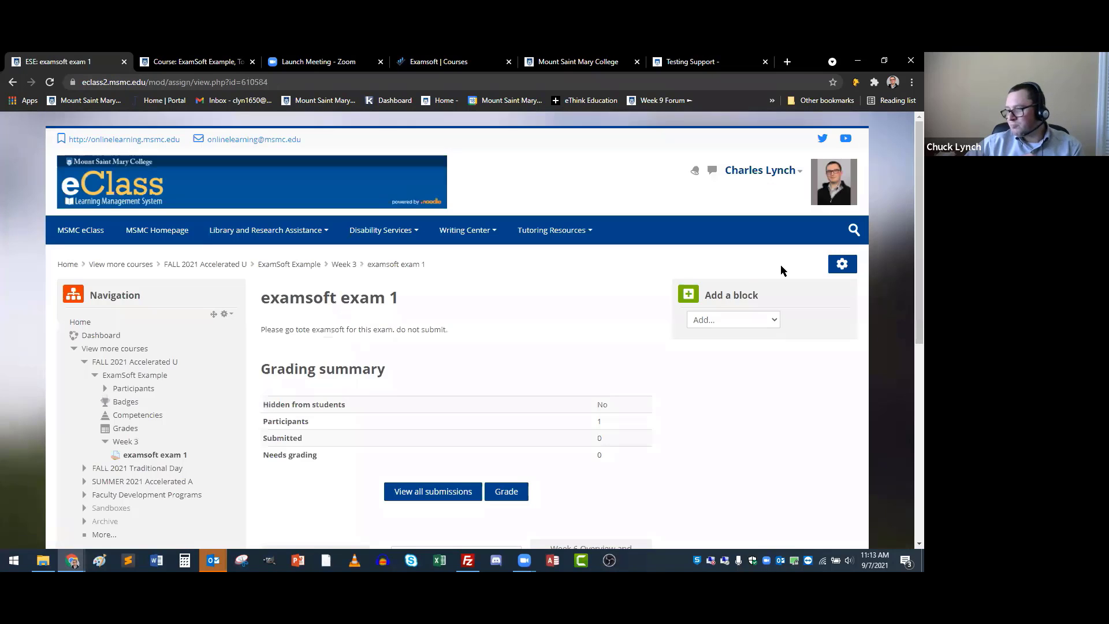
- Open the settings of examsoft exam 1 and disable File submissions as a submission type
left_click(841, 263)
left_click(809, 286)
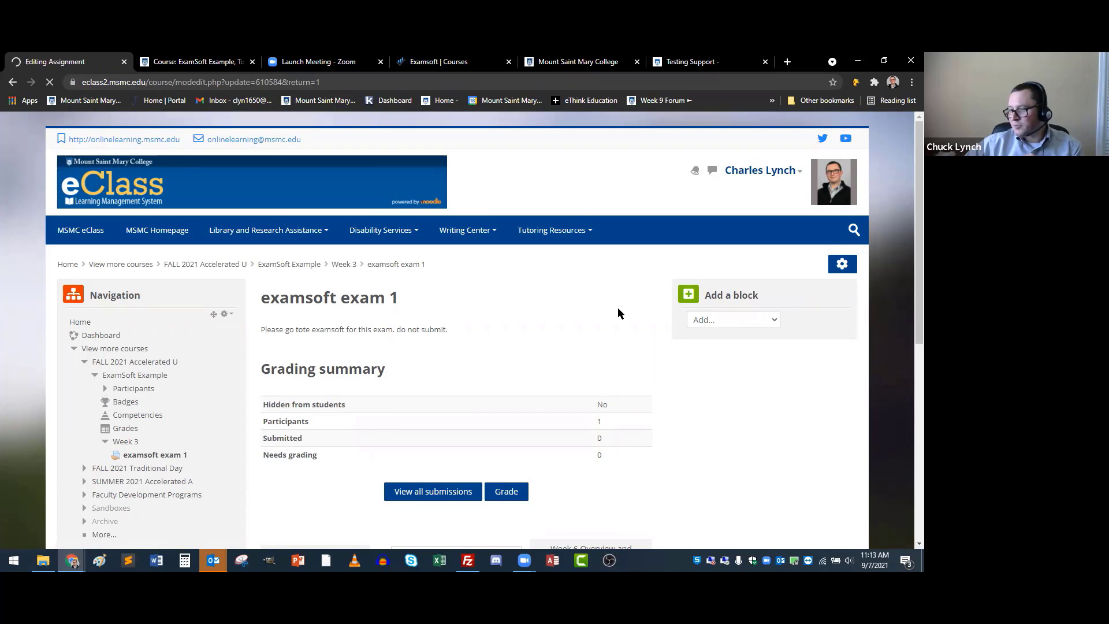
scroll(311, 298, "down", 3)
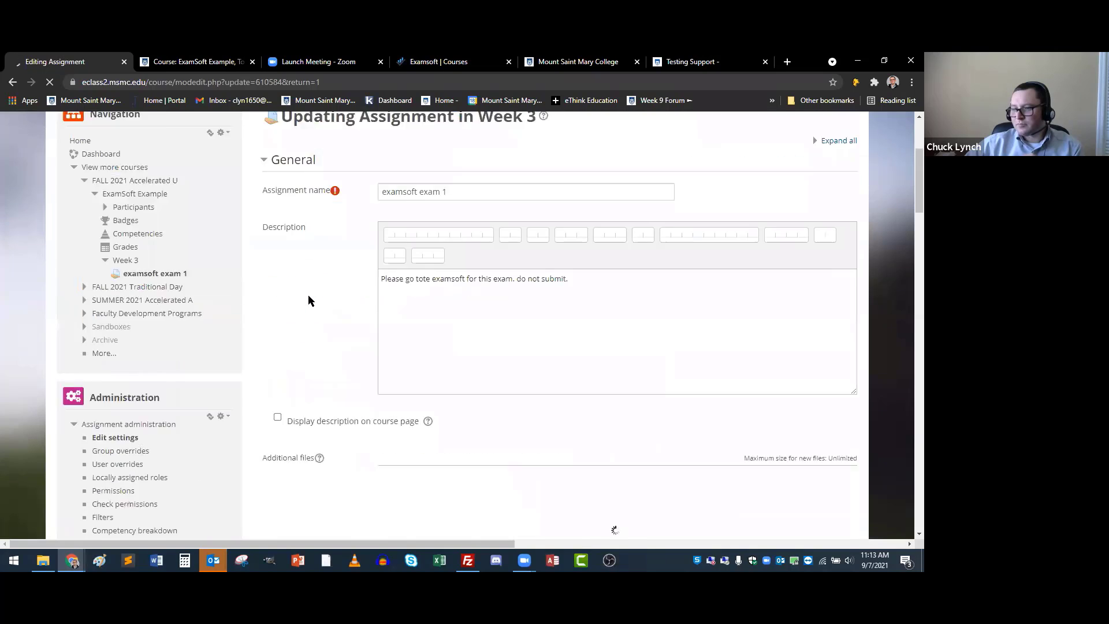
scroll(307, 294, "down", 10)
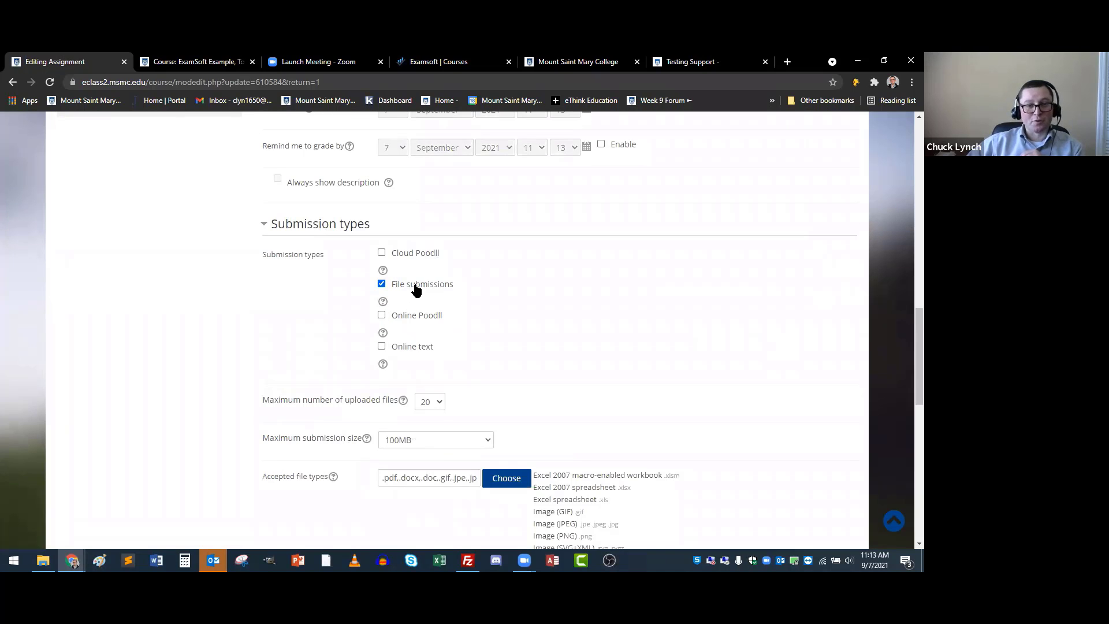
left_click(416, 286)
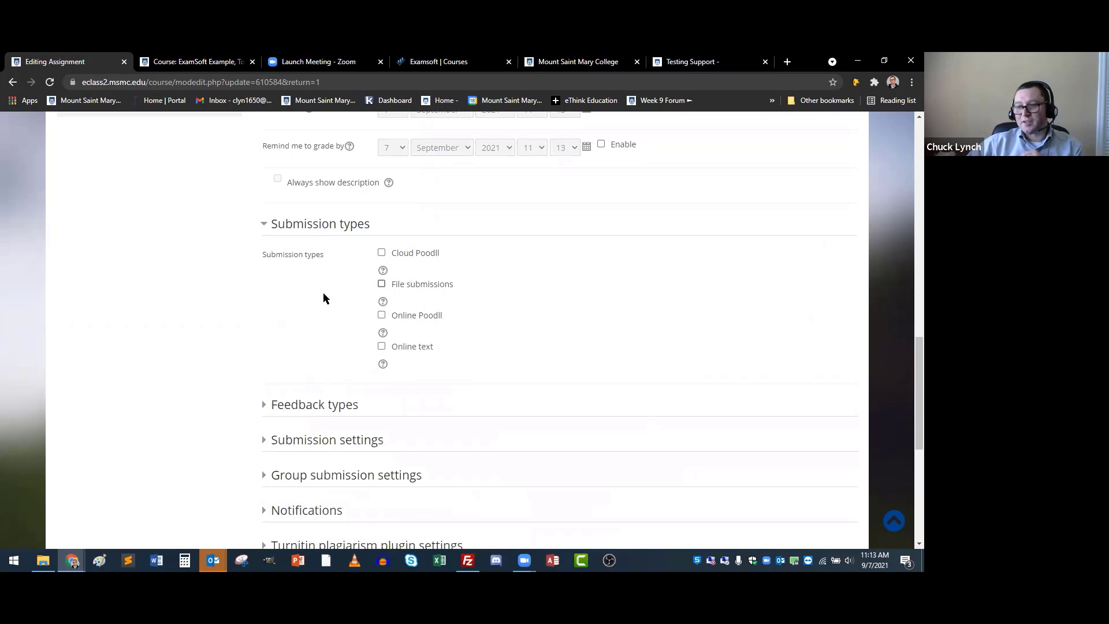
- Review the rest of the assignment's settings, then save it and return to the course
scroll(391, 310, "down", 6)
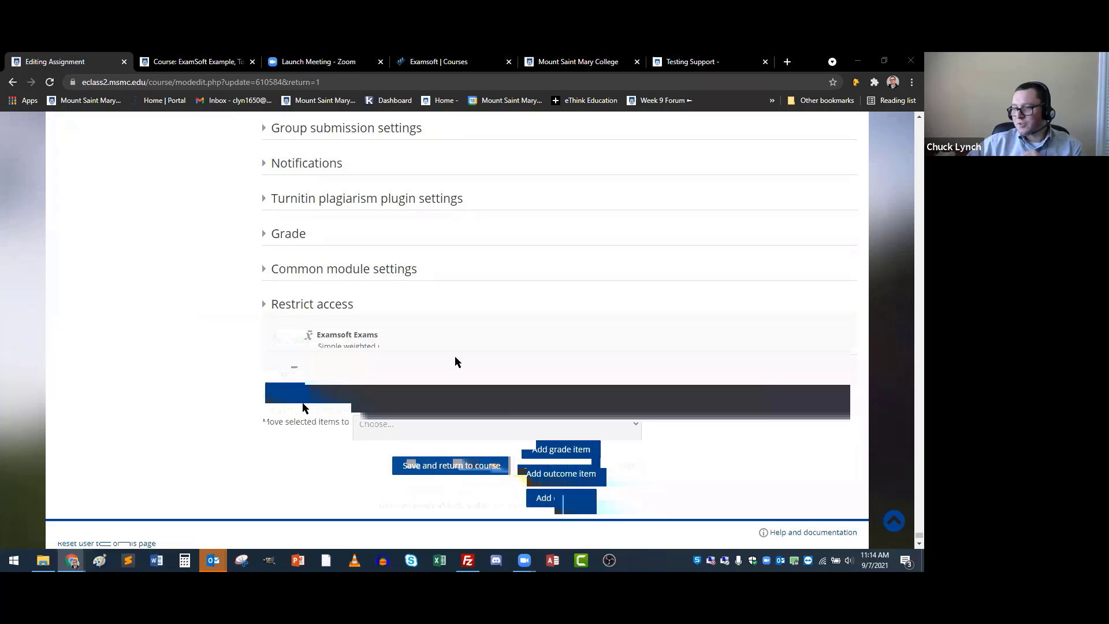
scroll(455, 356, "up", 15)
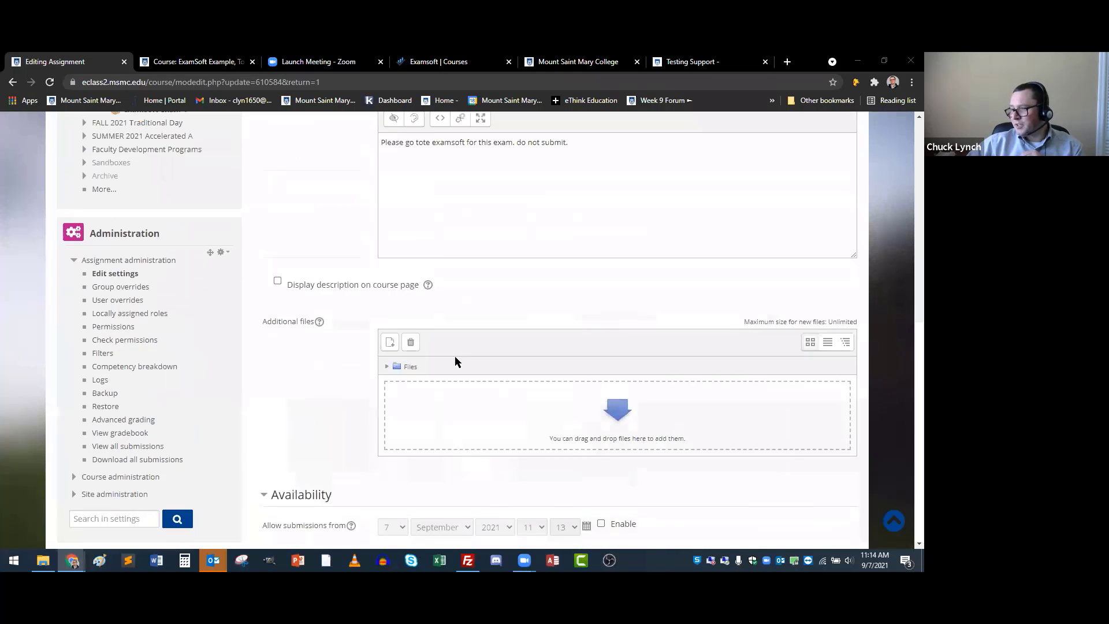
scroll(455, 362, "down", 5)
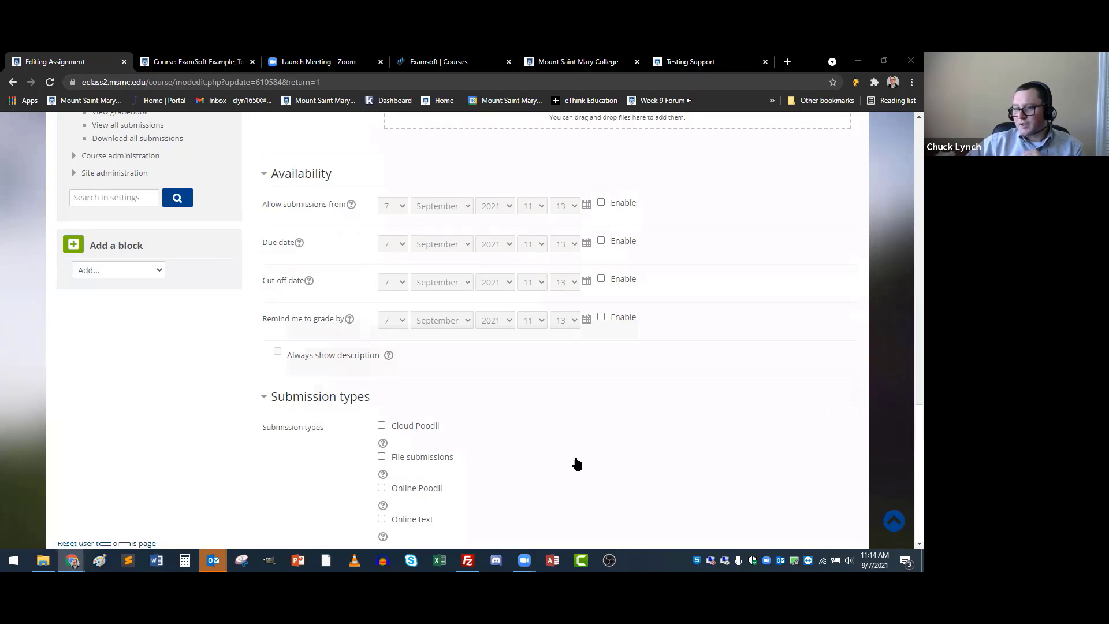
scroll(574, 461, "down", 10)
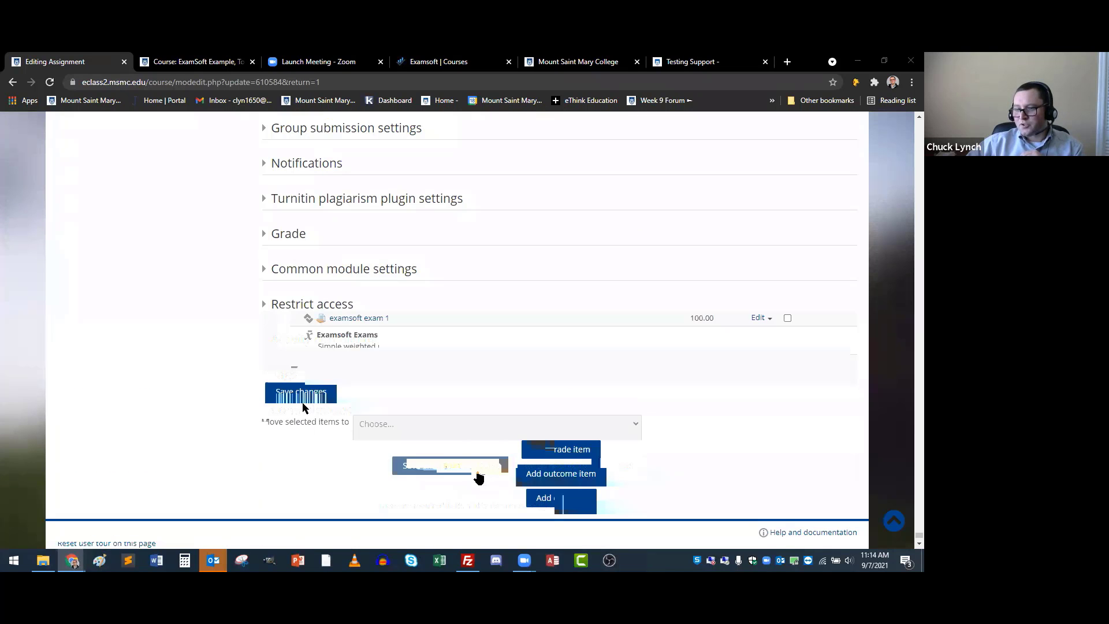
left_click(477, 473)
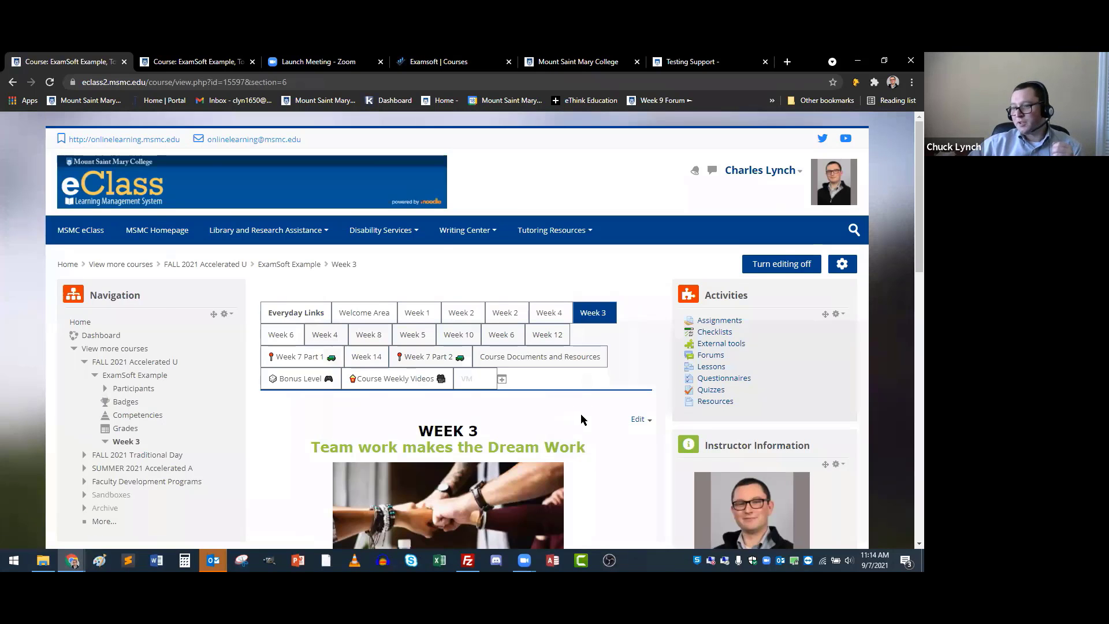
- Hide examsoft exam 1 in Week 3, then make it available without showing it on the course page
scroll(580, 414, "down", 15)
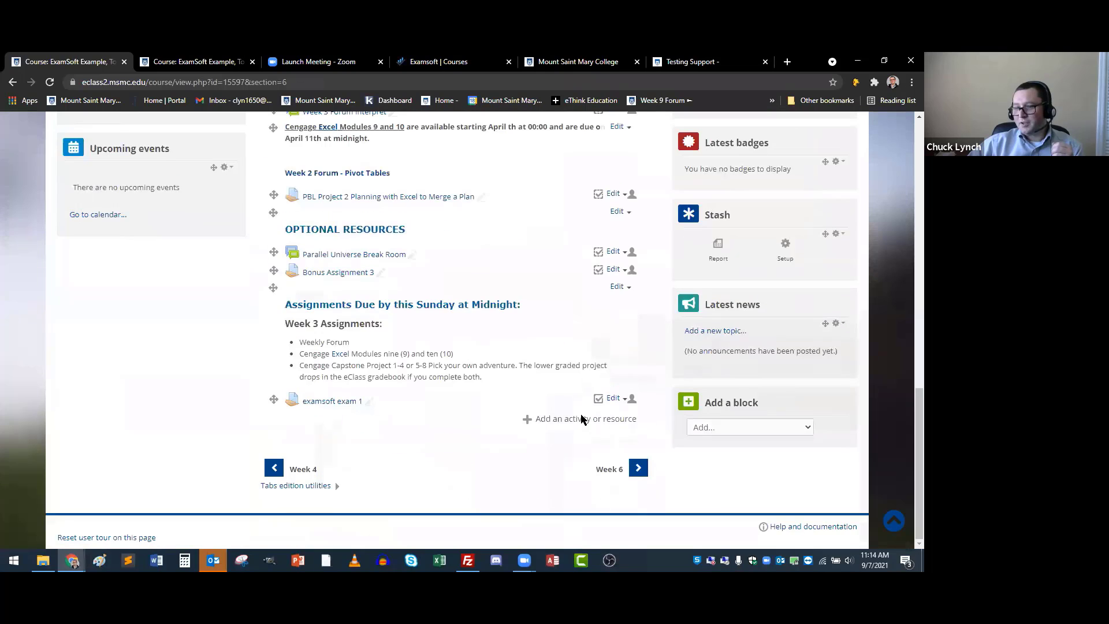
left_click(614, 398)
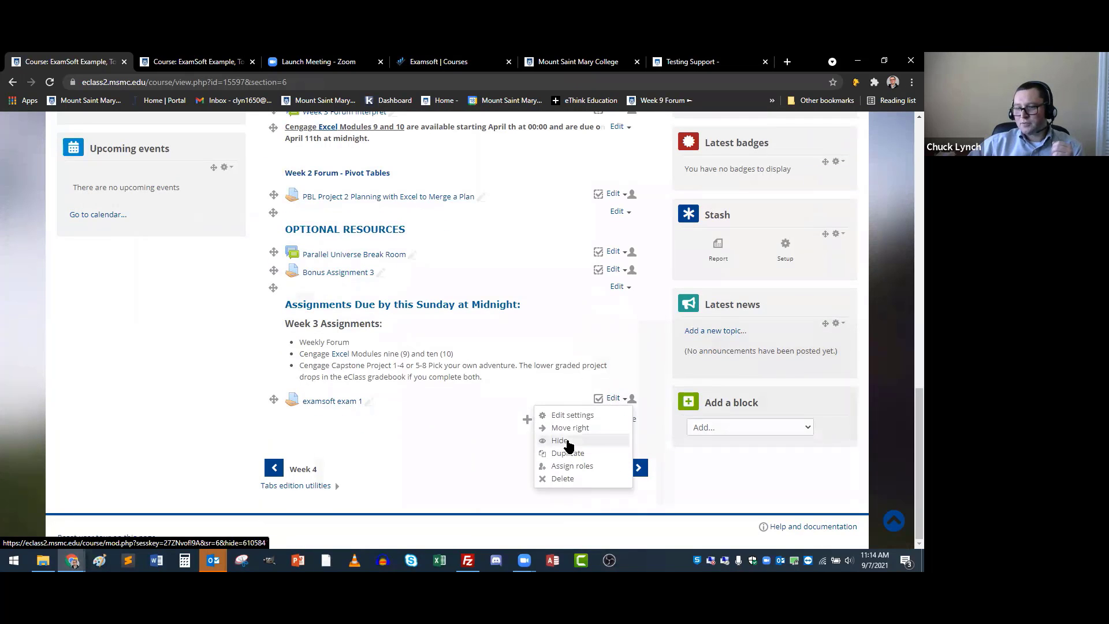
left_click(567, 442)
left_click(620, 400)
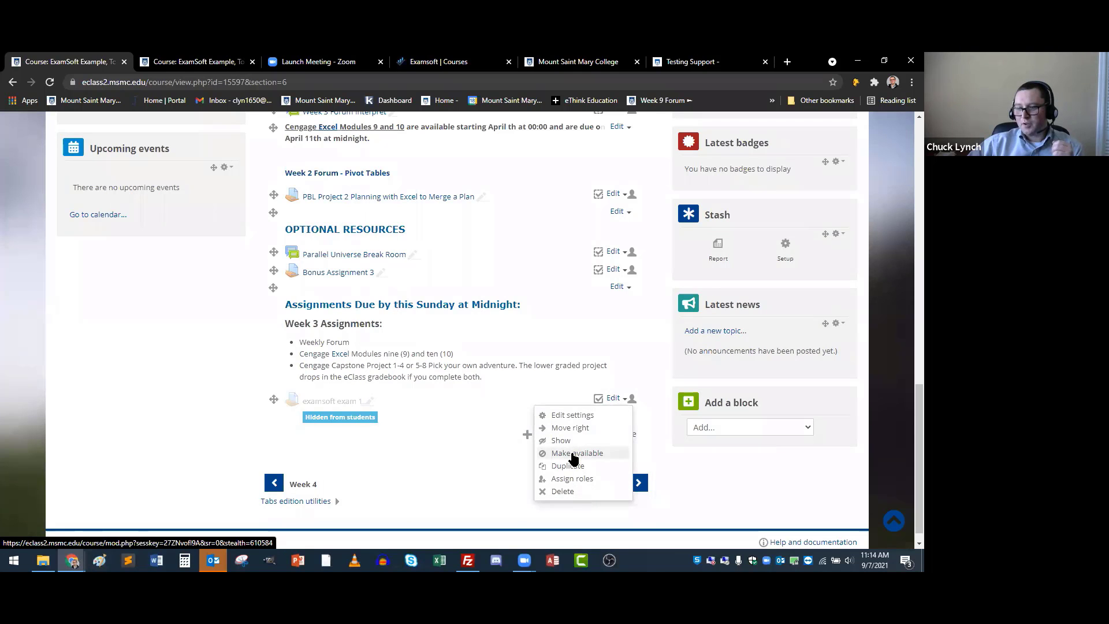
left_click(574, 454)
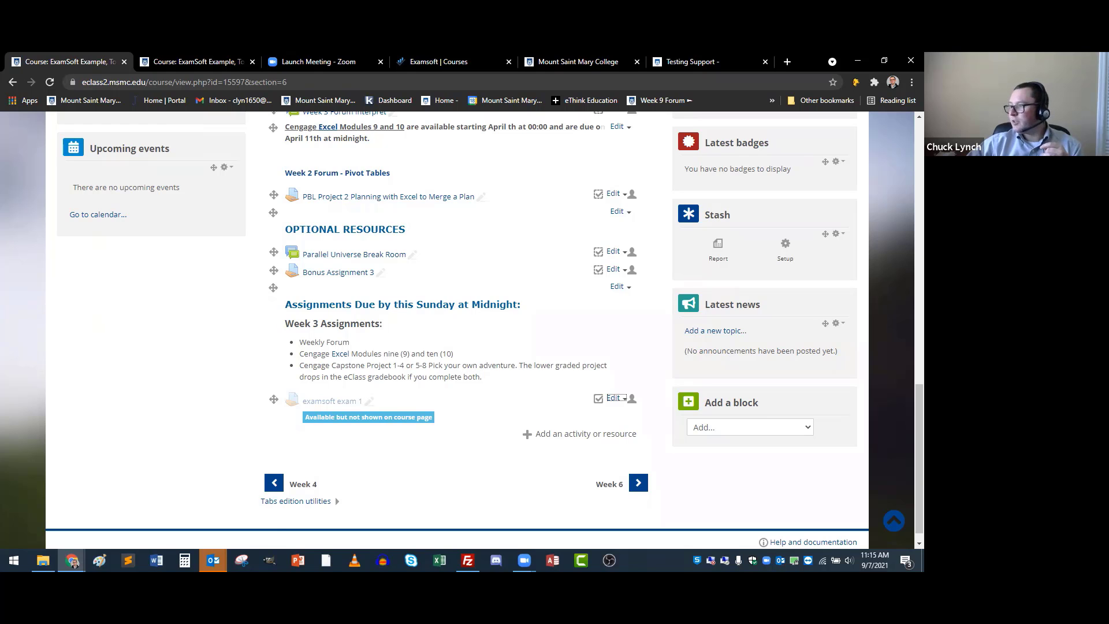
- Switch to the Configuring the eClass Gradebook for ExamSoft PDF, review its basic steps and follow the link about pushing ExamSoft grades
key("alt+Tab")
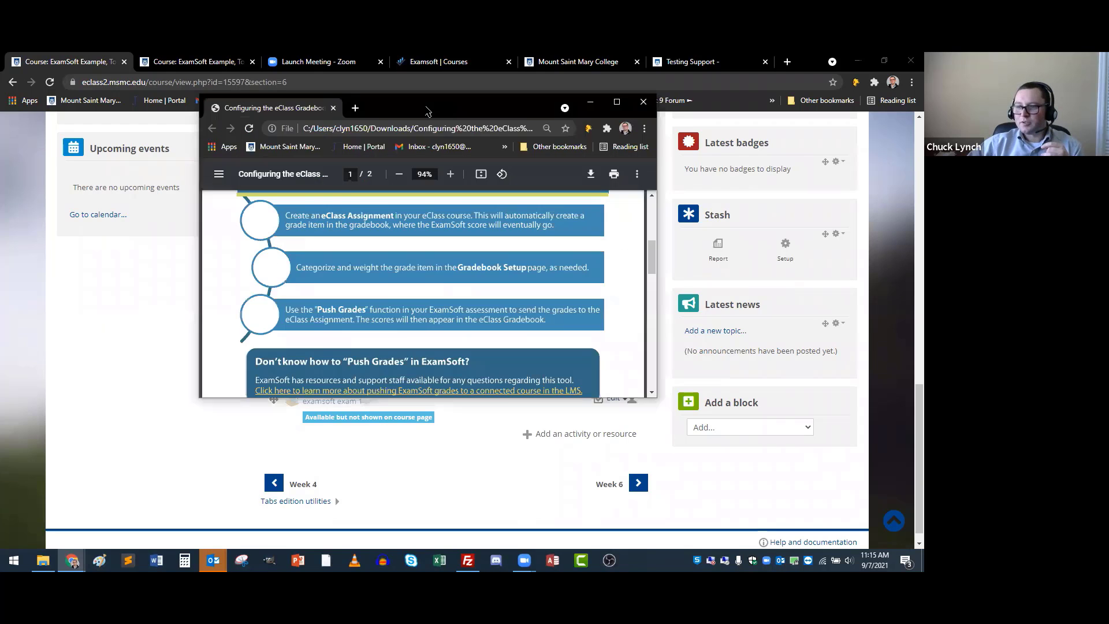
scroll(450, 241, "up", 9)
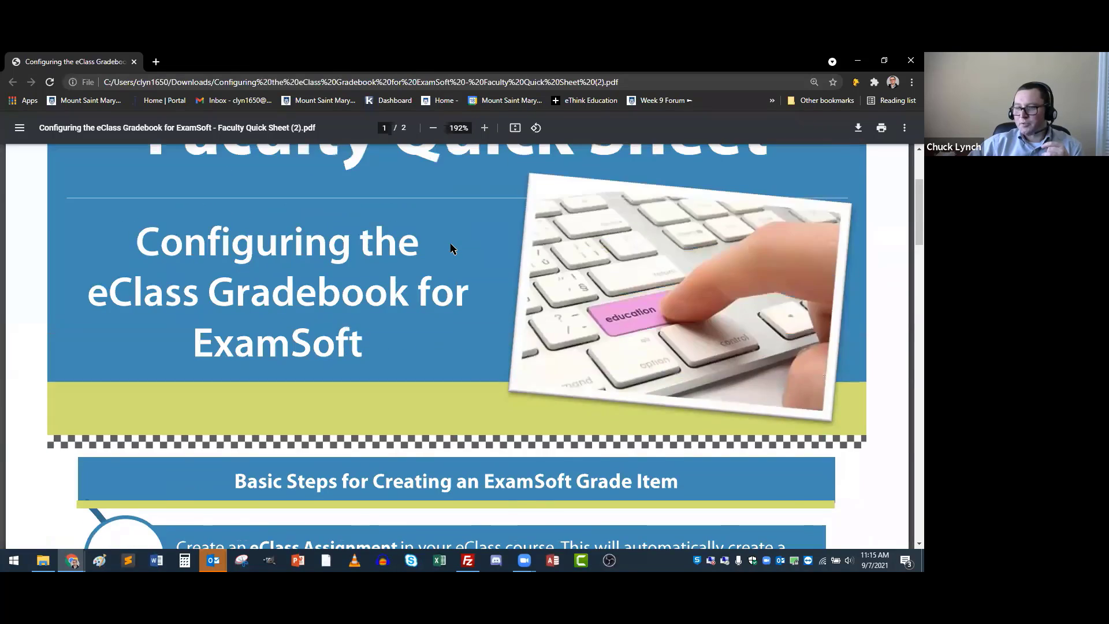
scroll(450, 242, "down", 6)
scroll(450, 248, "down", 3)
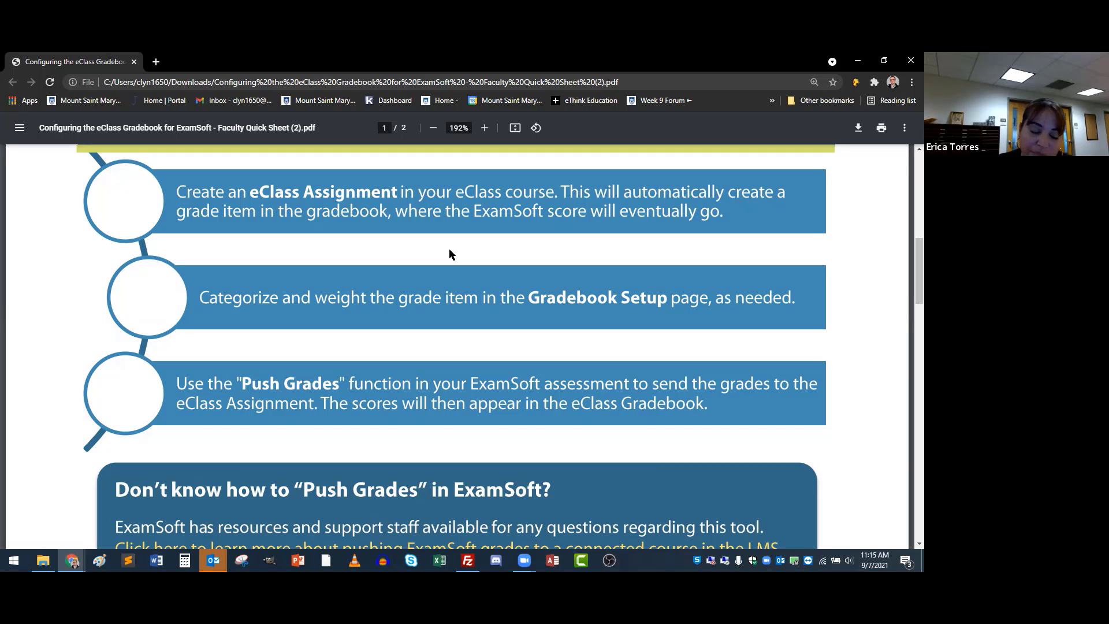
scroll(449, 249, "down", 3)
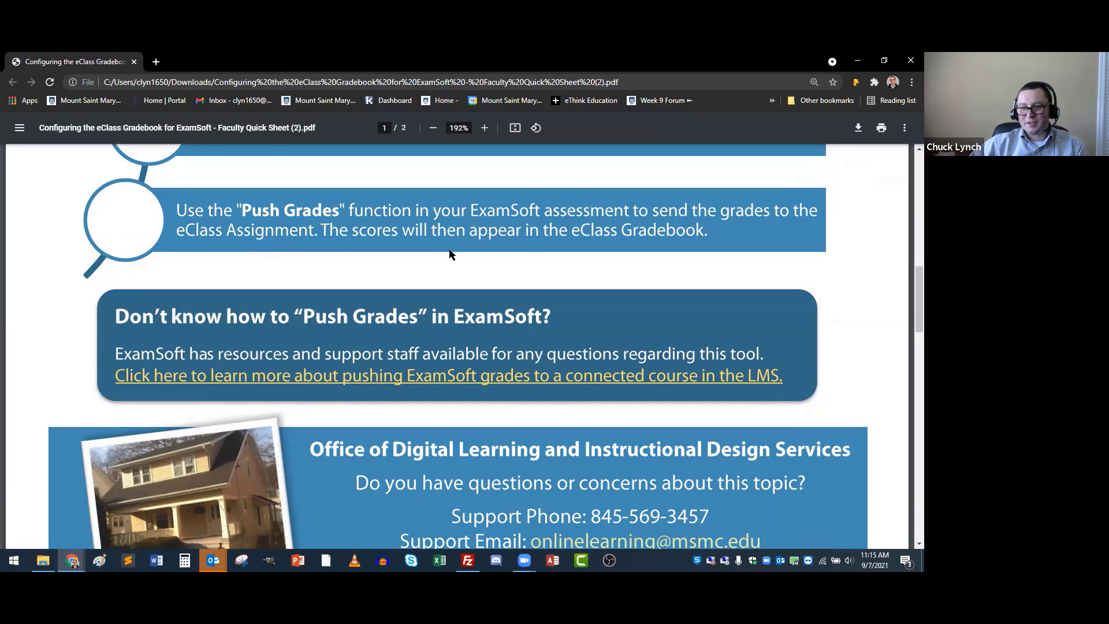
left_click(451, 381)
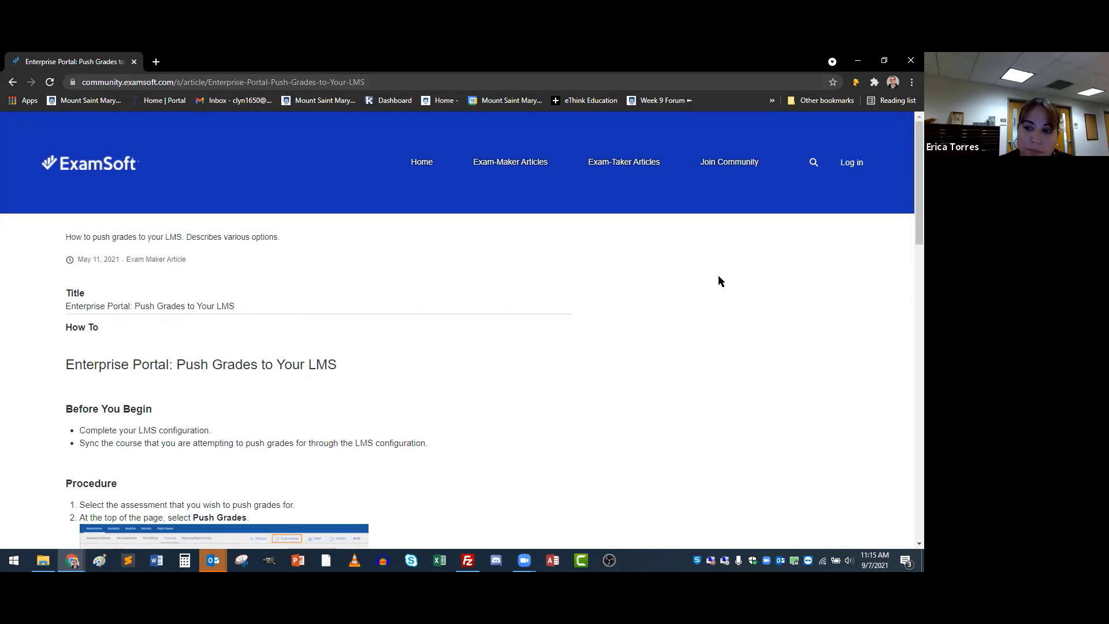
- Enlarge the Push Grades to Your LMS article and read its prerequisites and first two procedure steps
key("ctrl+plus")
key("ctrl+plus")
key("ctrl+plus")
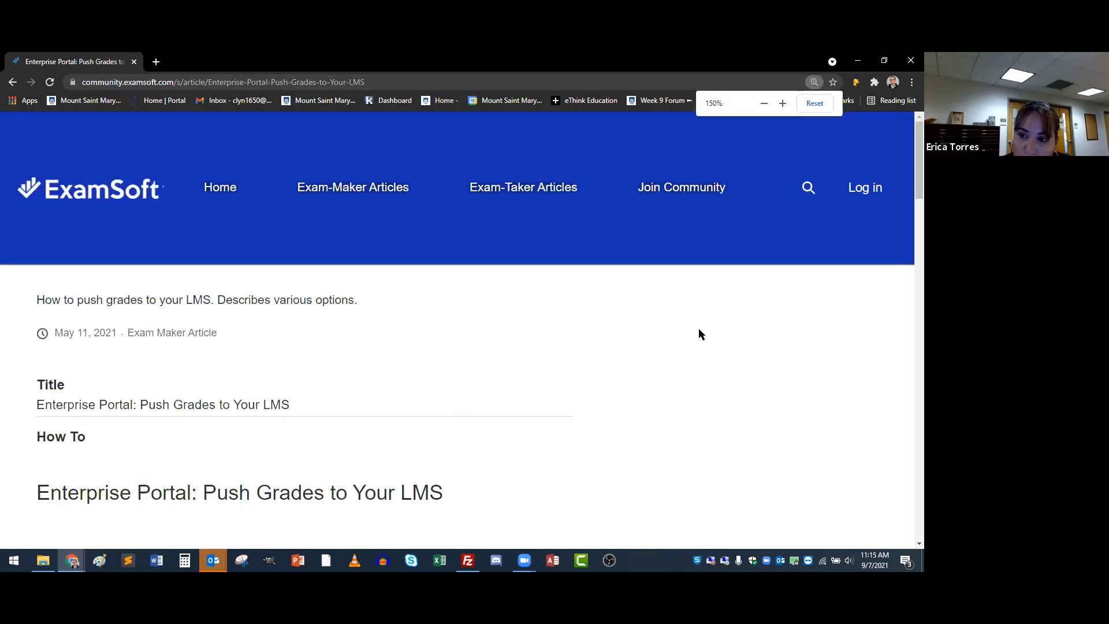
scroll(415, 347, "down", 3)
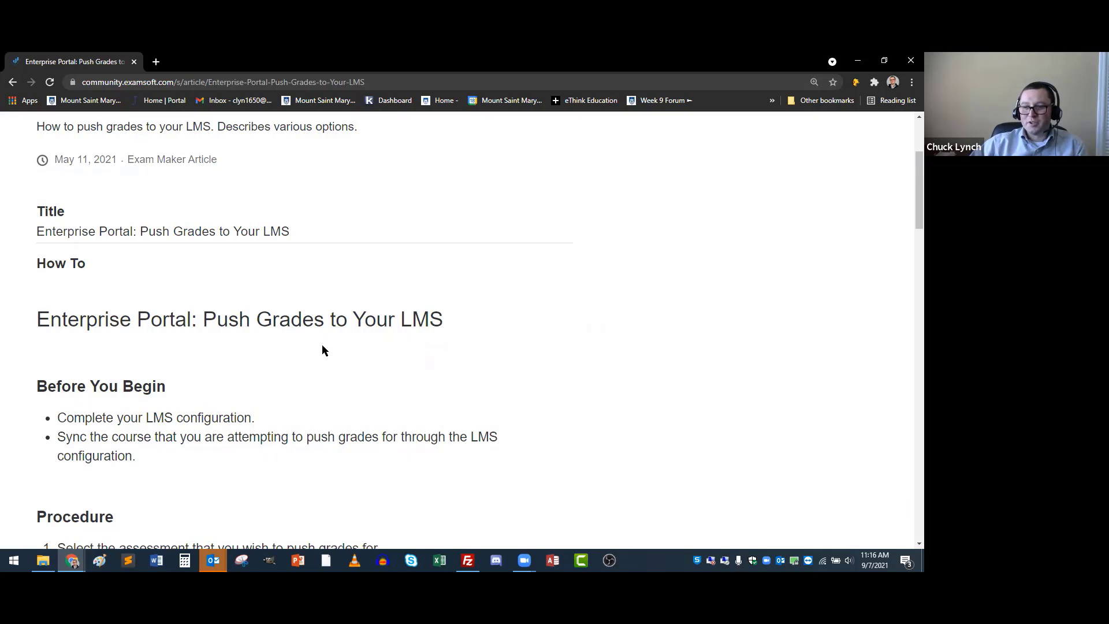
scroll(262, 375, "down", 3)
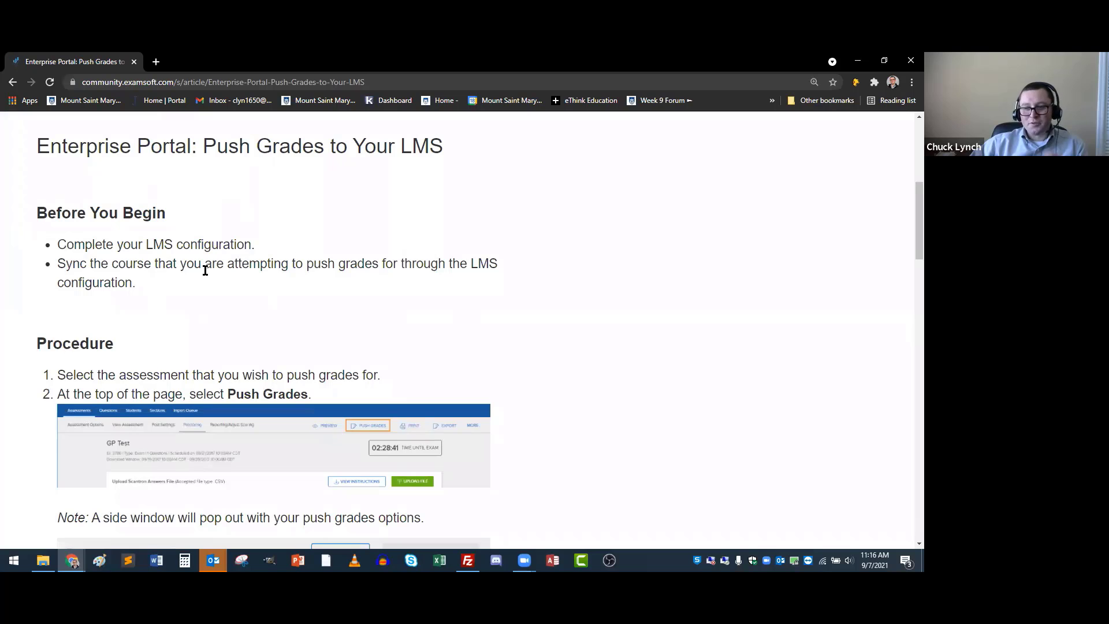
scroll(205, 270, "down", 2)
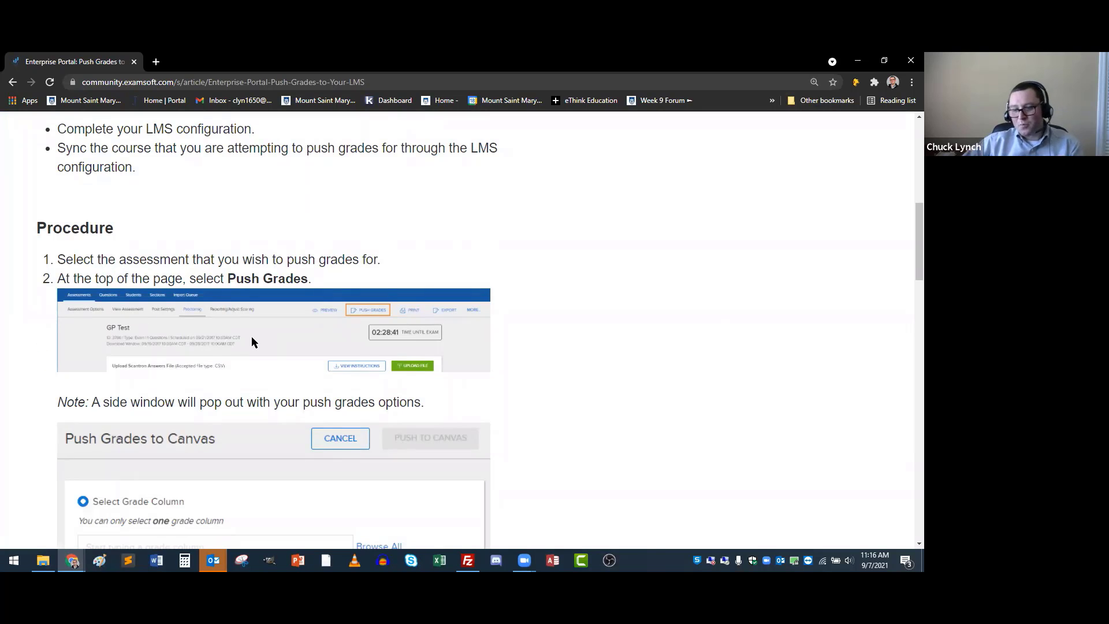
scroll(251, 340, "up", 4)
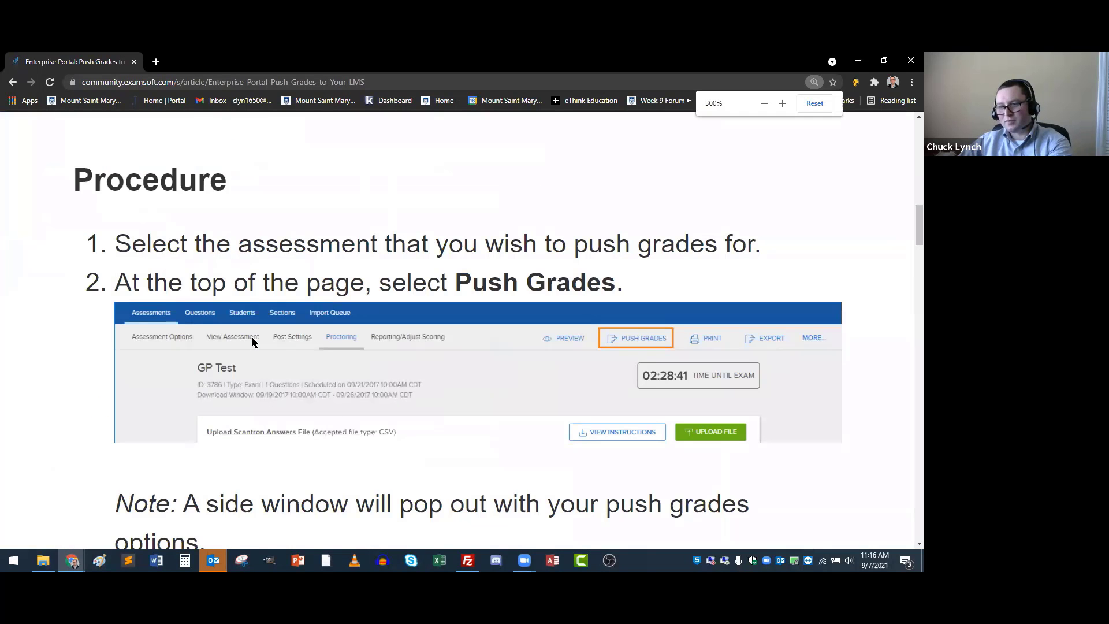
scroll(251, 341, "up", 1)
scroll(251, 342, "down", 2)
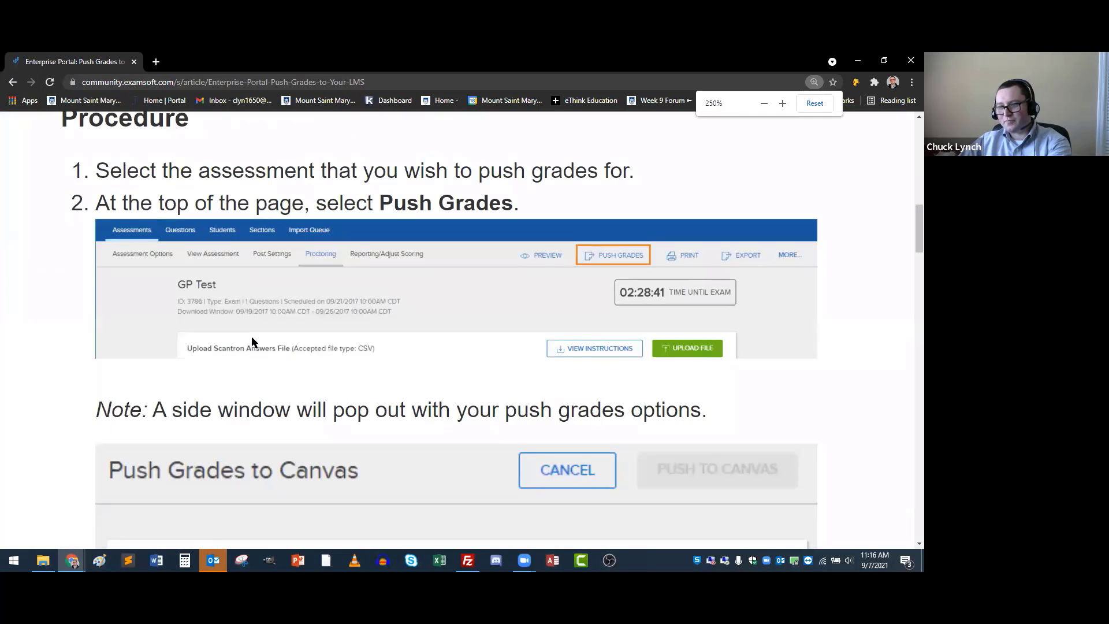
left_click(252, 342)
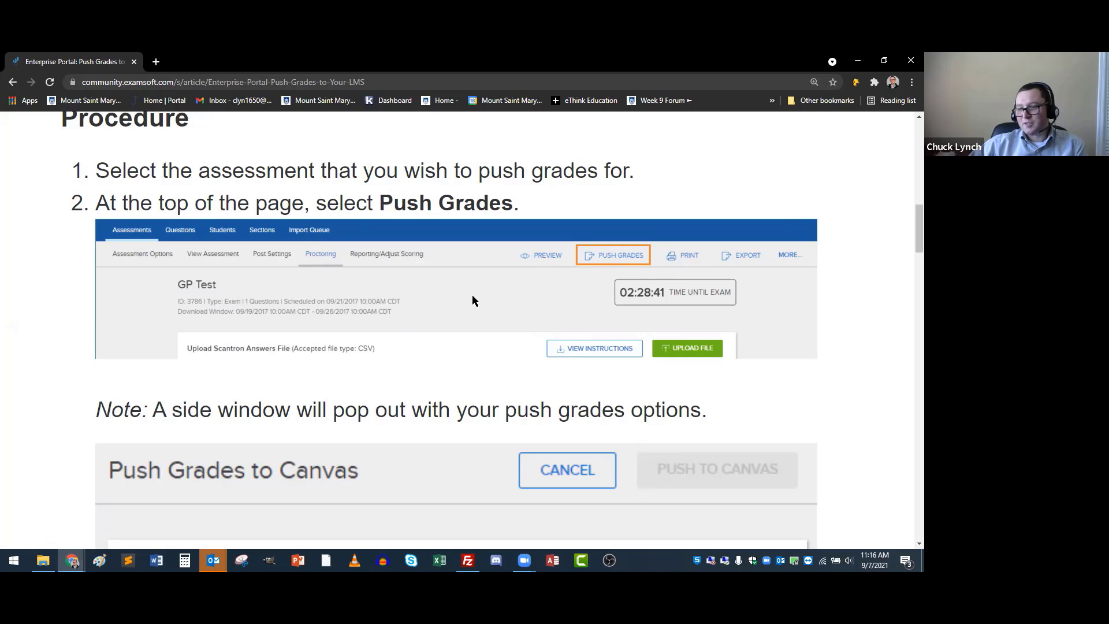
- Read how the article explains the push grades options and selecting an existing or new grade column
scroll(330, 279, "down", 5)
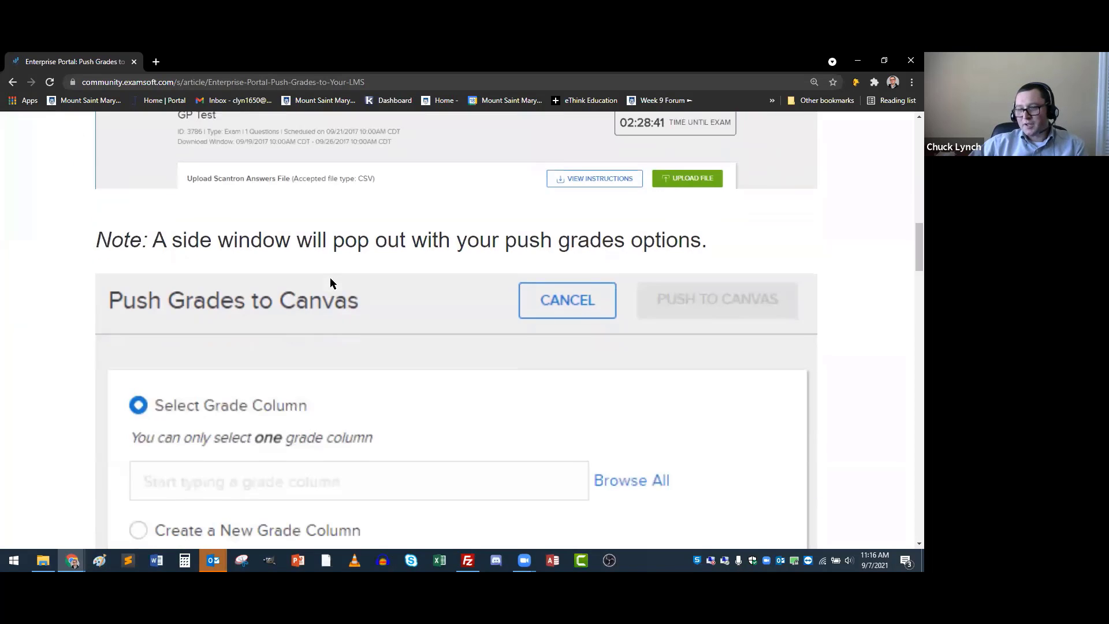
scroll(331, 282, "down", 1)
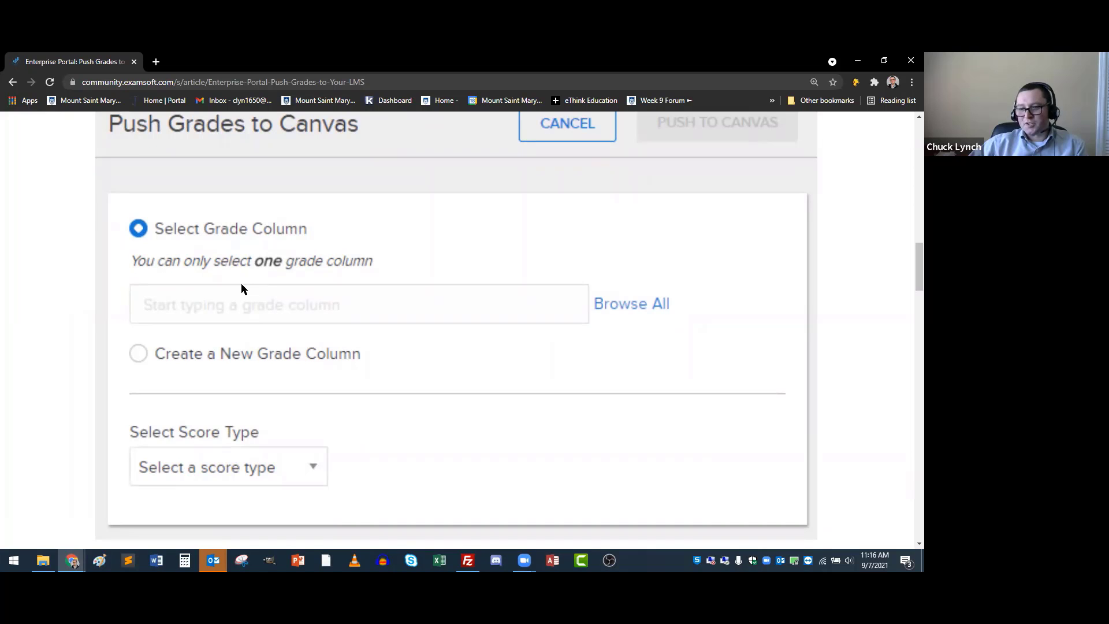
scroll(241, 284, "down", 2)
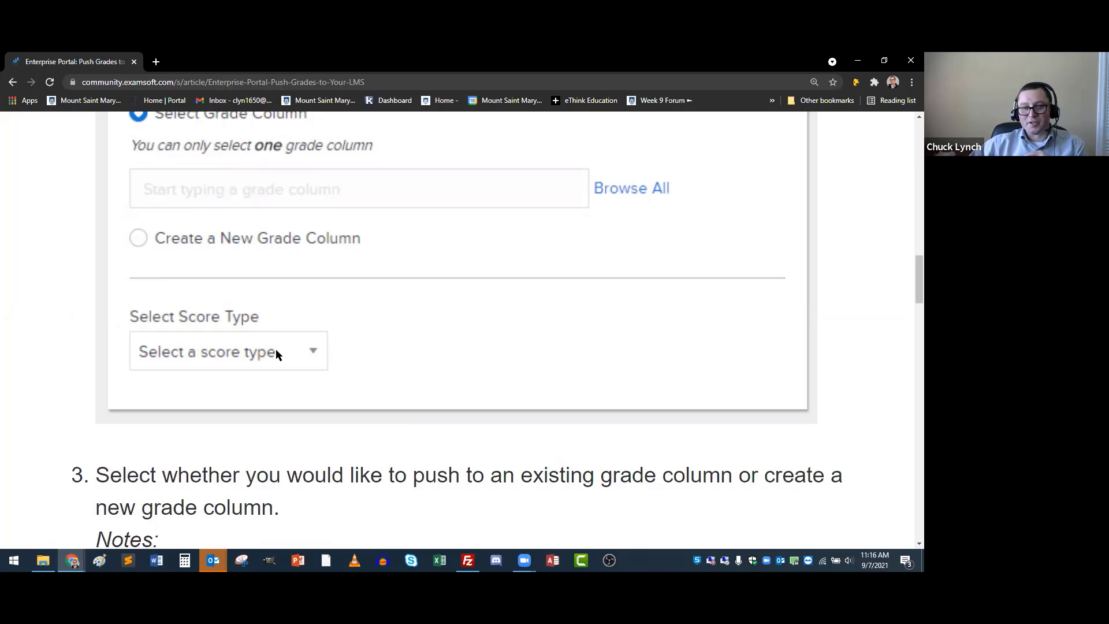
scroll(376, 351, "down", 4)
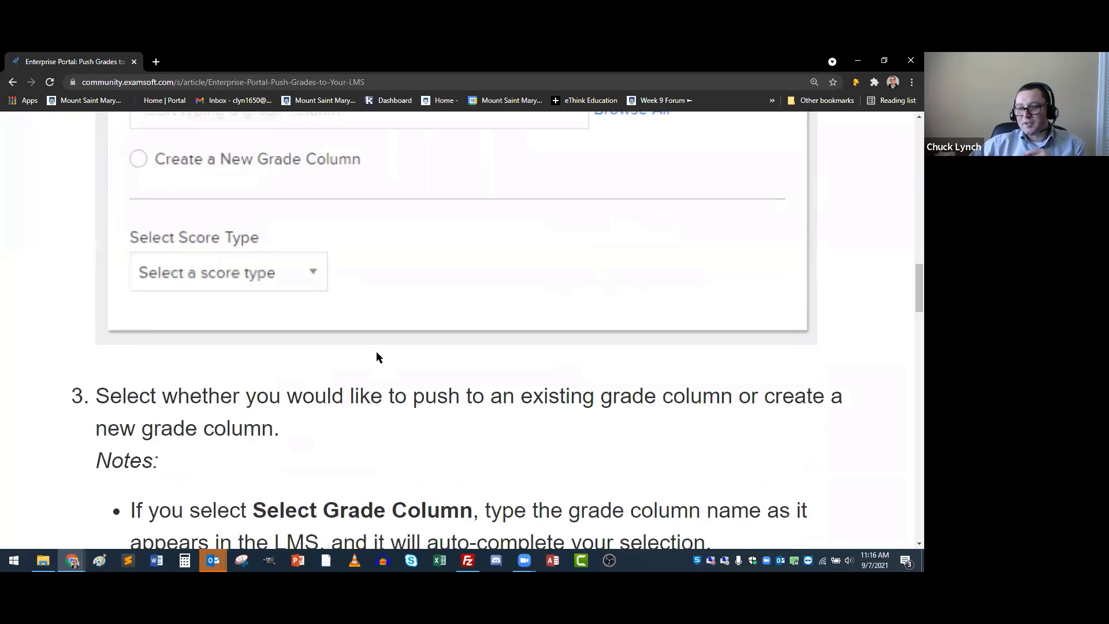
scroll(376, 352, "down", 2)
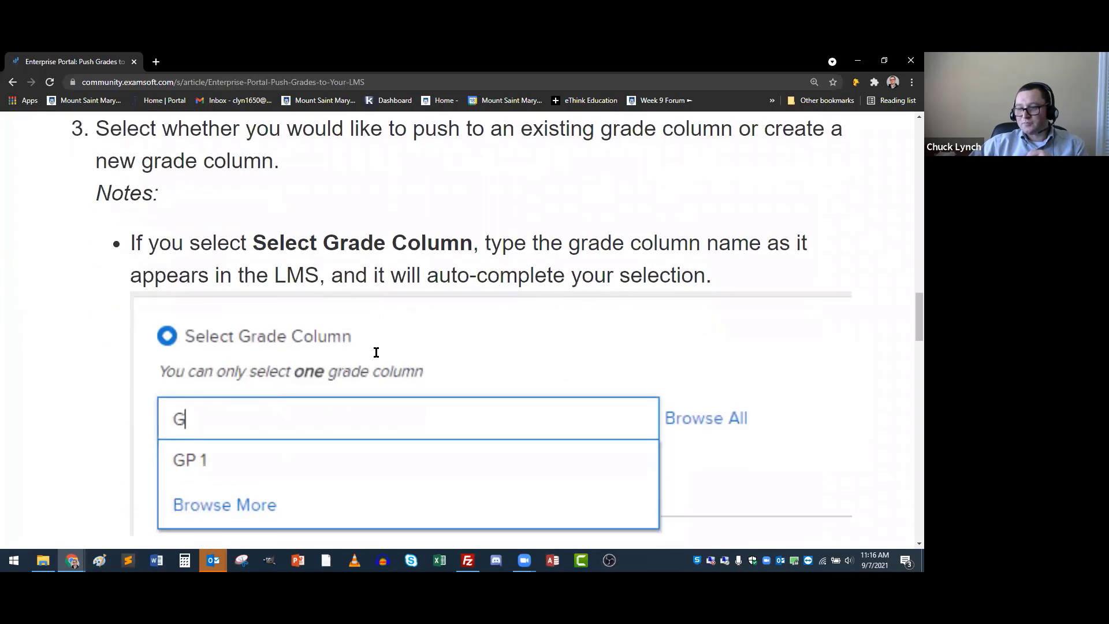
scroll(376, 351, "down", 3)
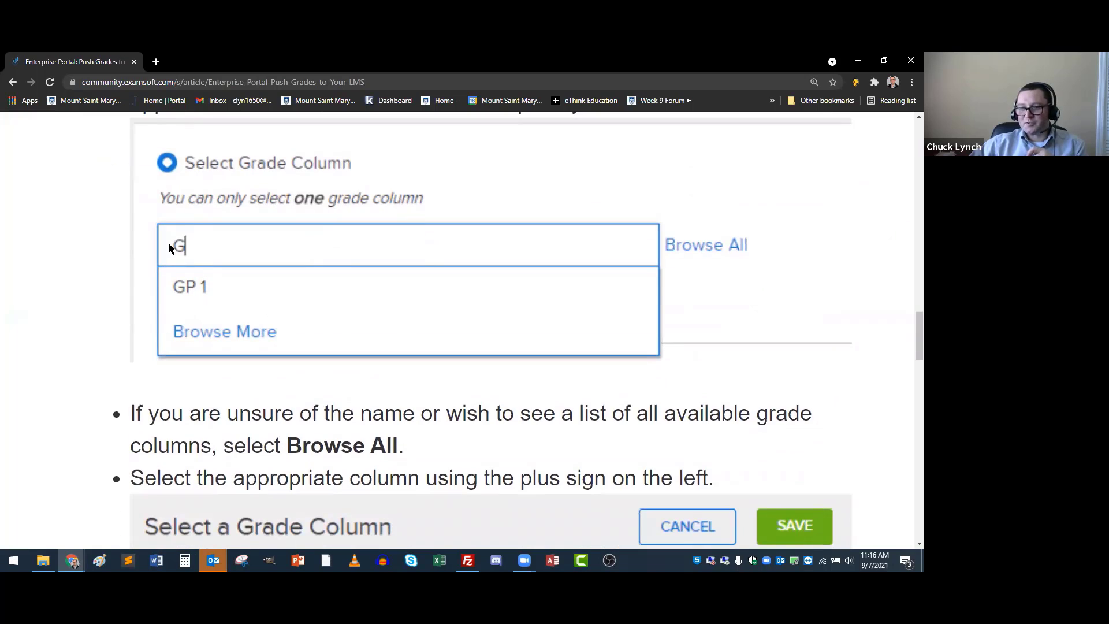
scroll(87, 334, "down", 6)
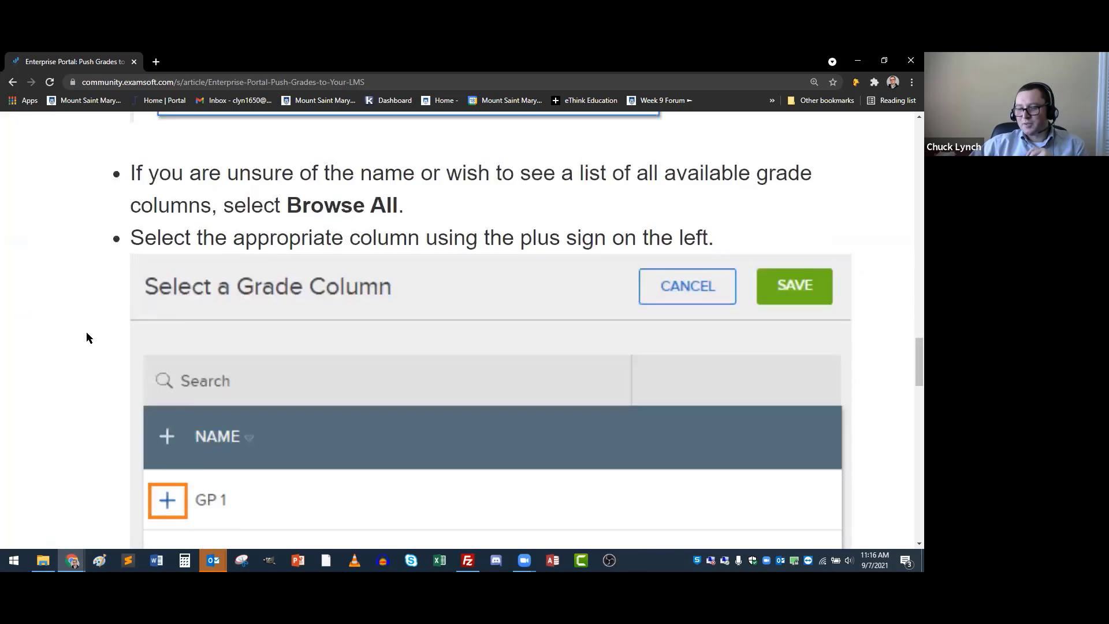
scroll(87, 338, "down", 4)
scroll(87, 337, "down", 3)
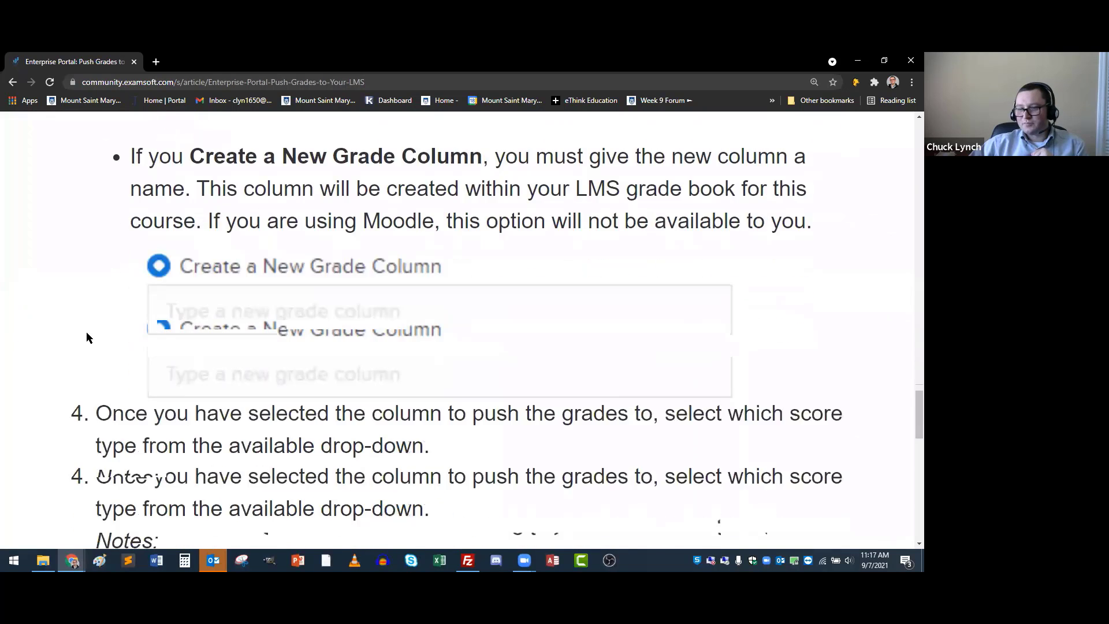
- Examine the article's score type options for Moodle and its final instruction for pushing grades to the LMS
scroll(87, 338, "down", 3)
scroll(86, 337, "down", 3)
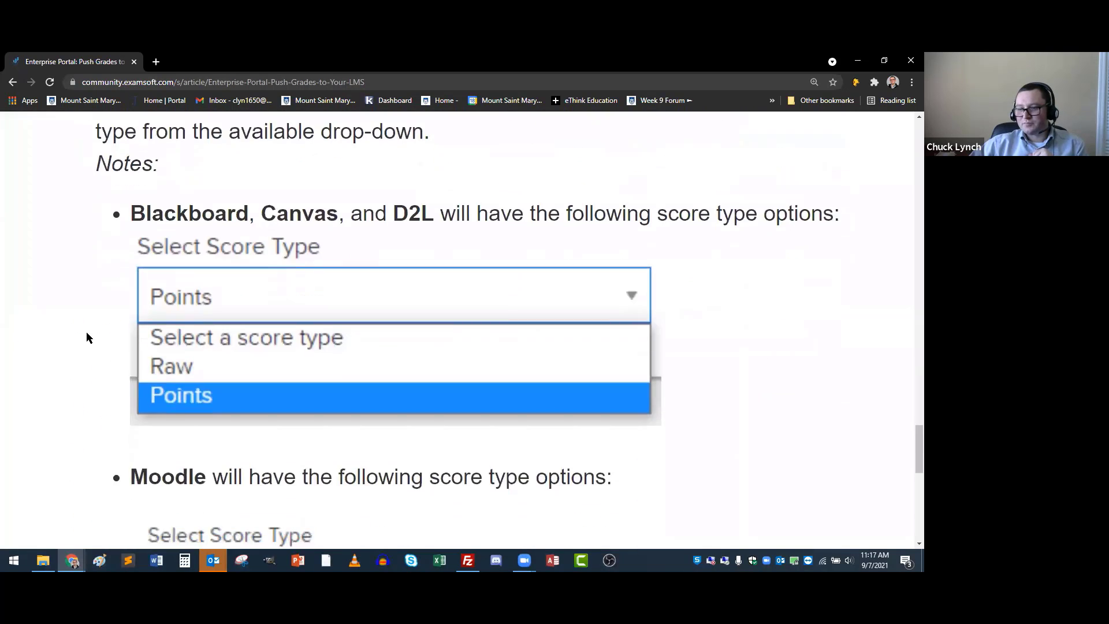
scroll(87, 337, "down", 1)
scroll(87, 337, "down", 4)
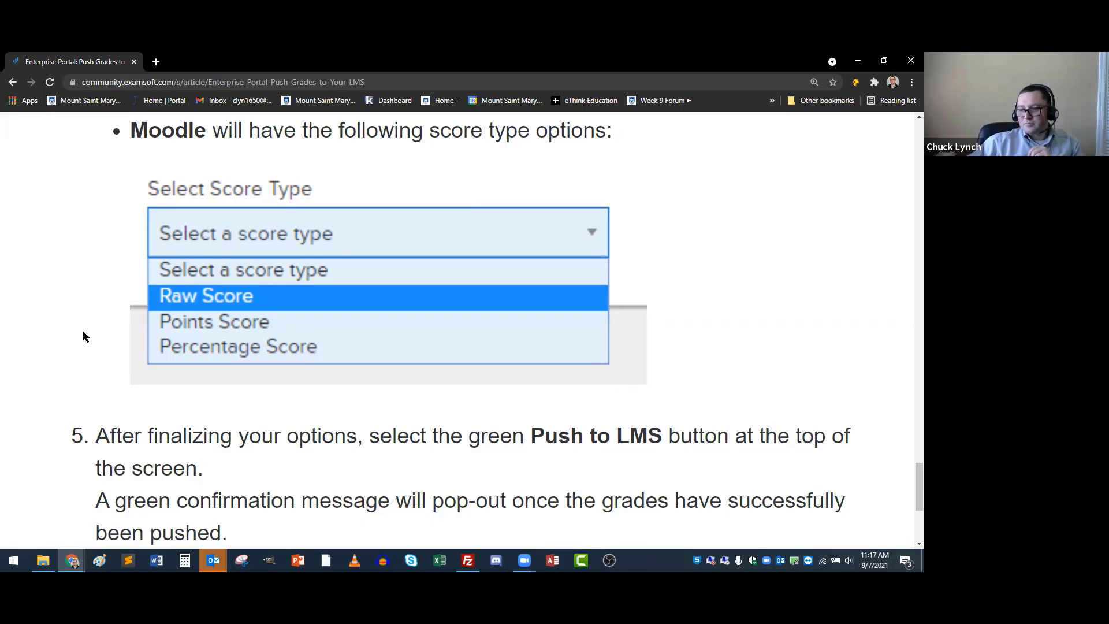
- Read the article's final instruction for pushing grades to the LMS and return to the eClass course page
scroll(83, 330, "down", 1)
scroll(83, 332, "down", 4)
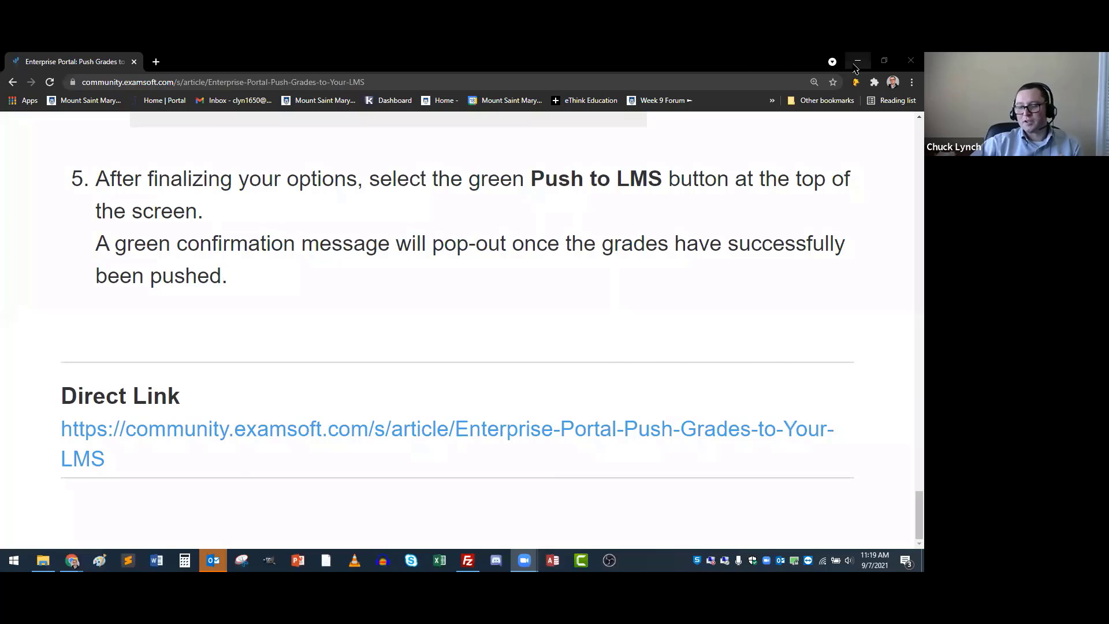
left_click(856, 62)
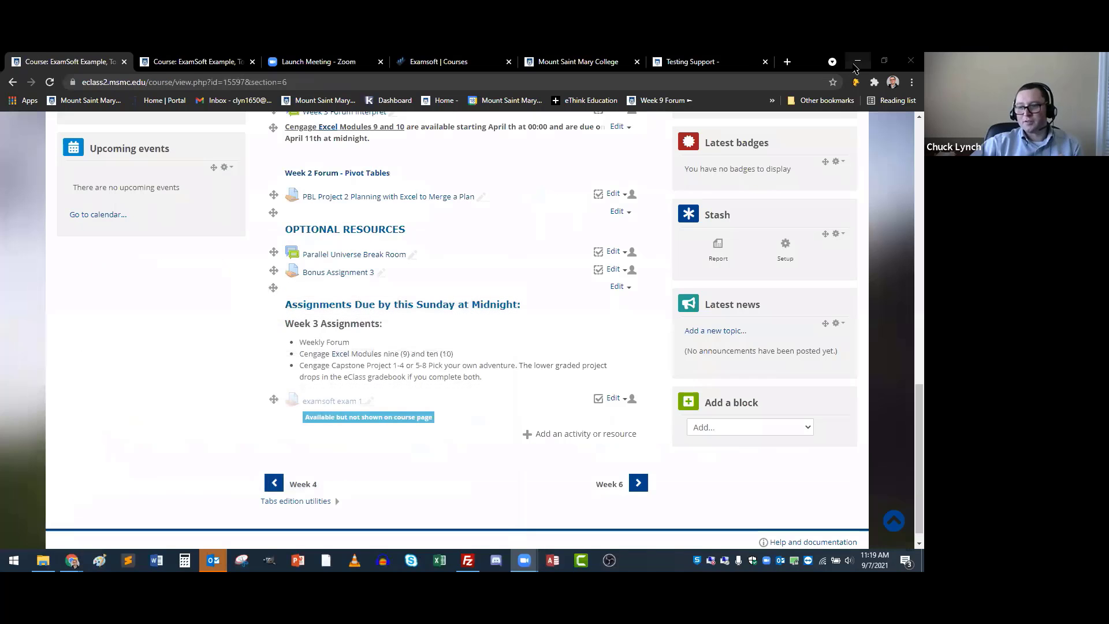
scroll(560, 272, "up", 15)
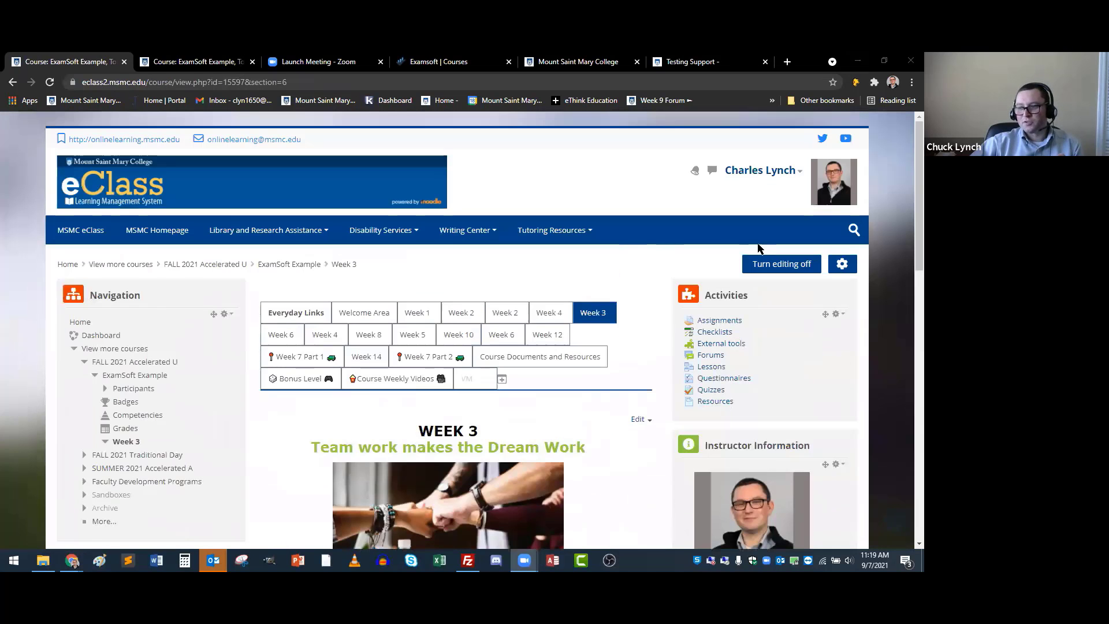
left_click(843, 266)
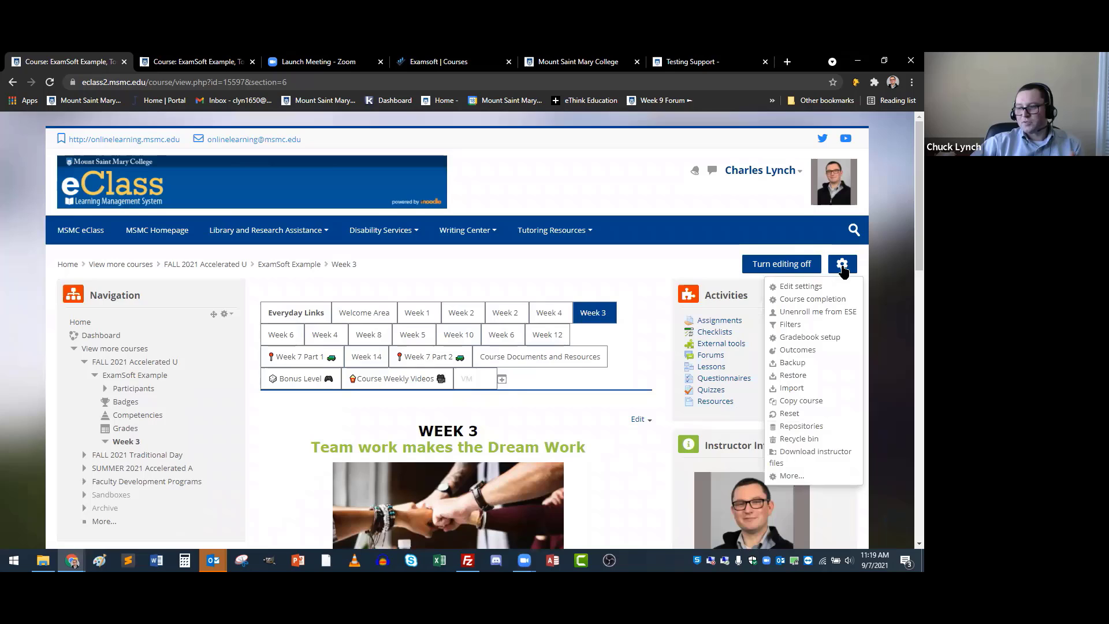
left_click(812, 287)
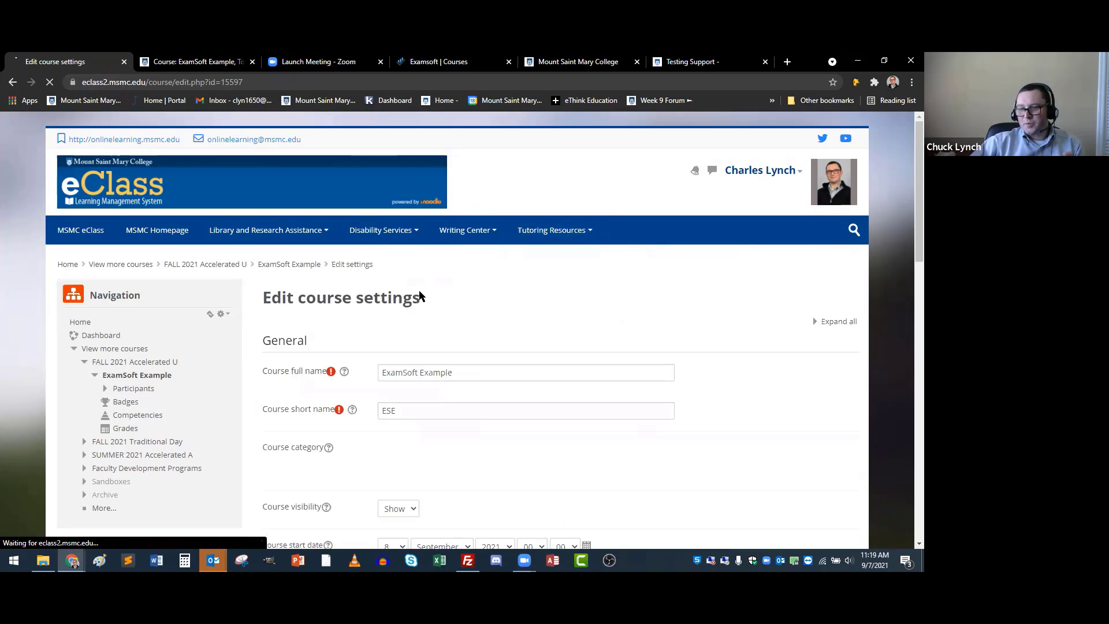
scroll(375, 301, "down", 5)
scroll(346, 300, "up", 5)
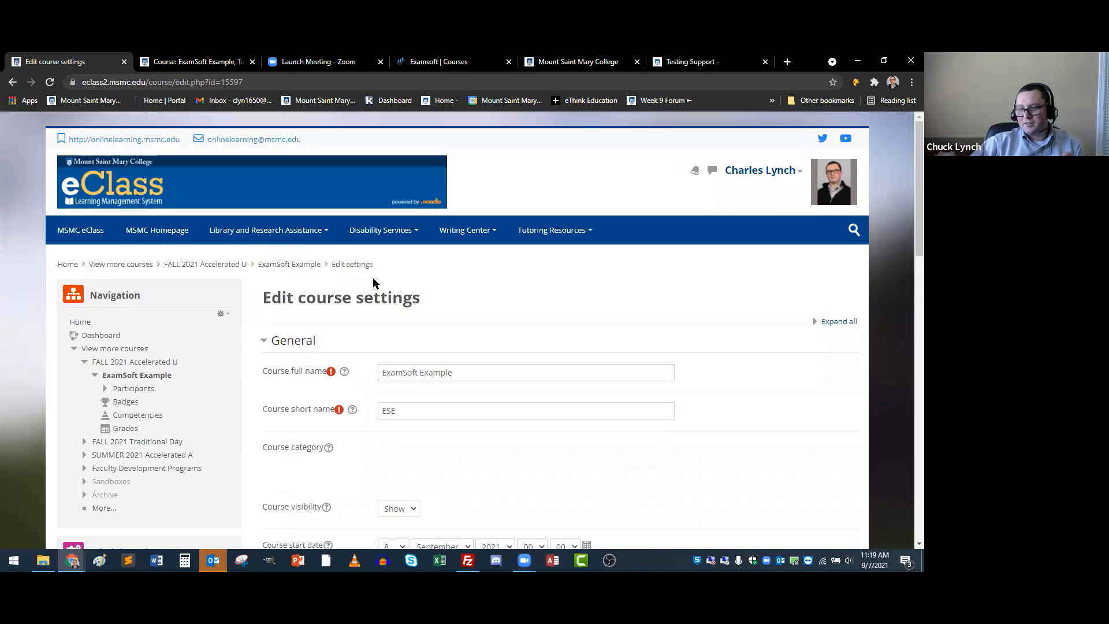
left_click(284, 264)
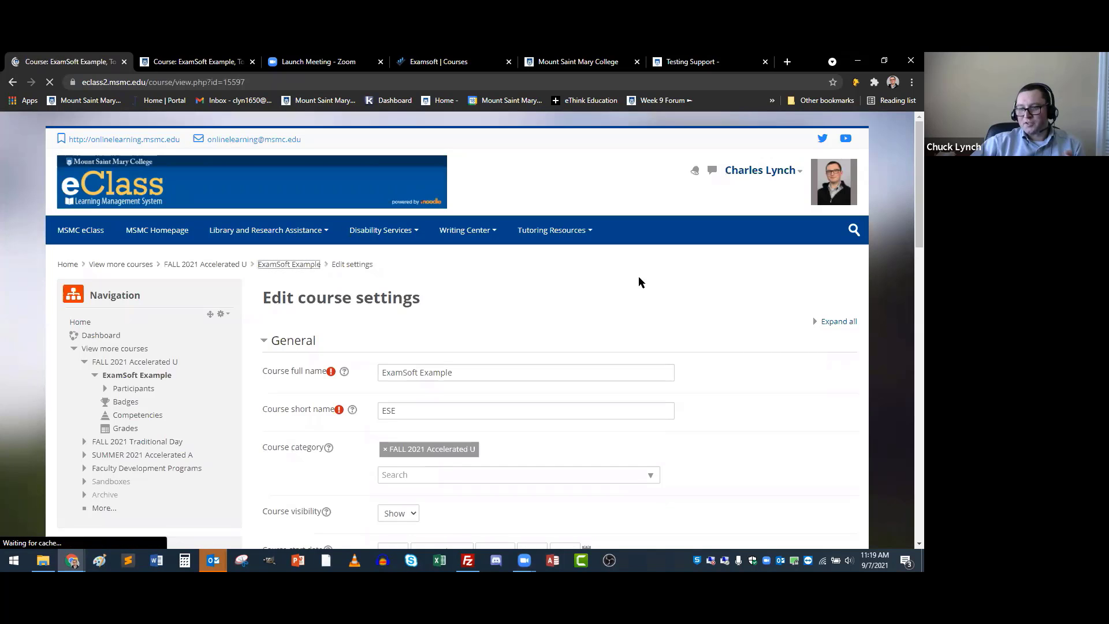
- Open the ExamSoft Example course settings and review the course start date, end date and Course ID number fields
left_click(842, 264)
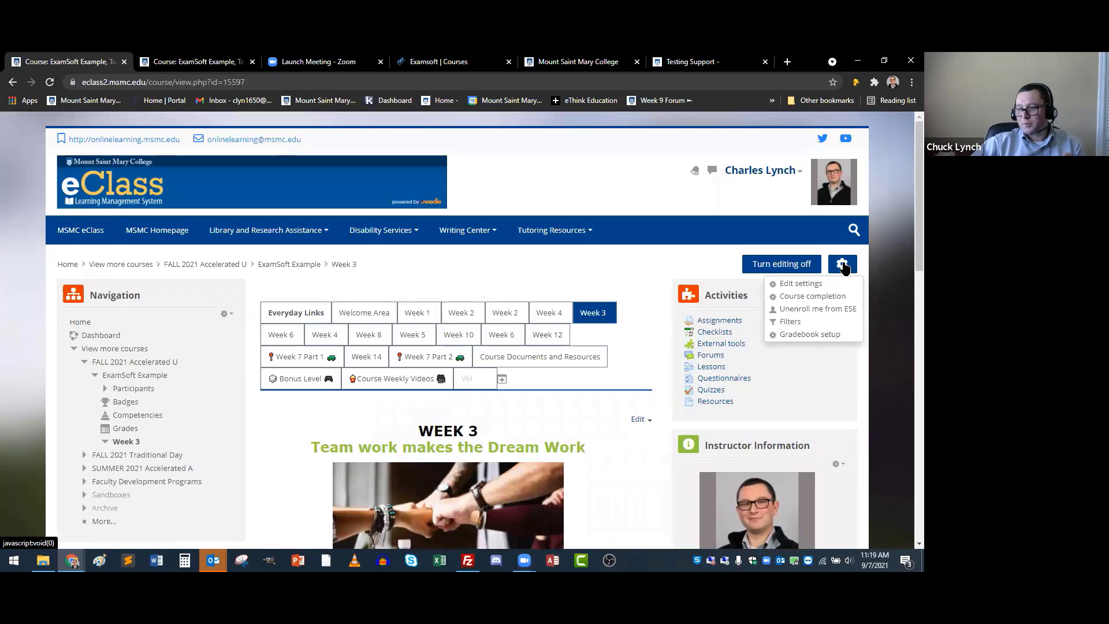
left_click(807, 287)
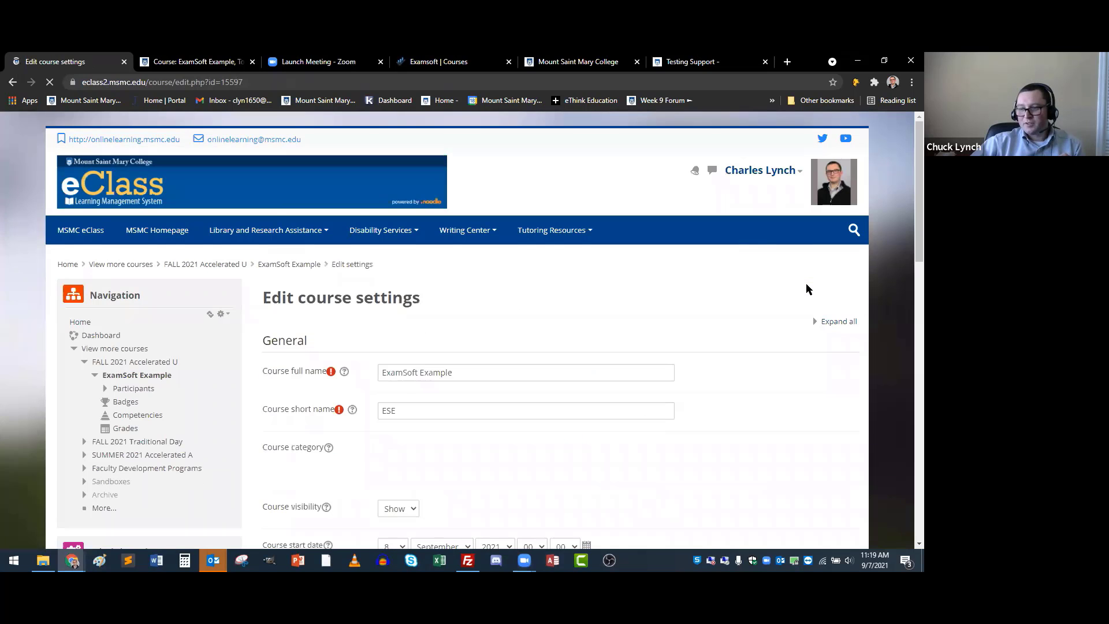
scroll(300, 267, "down", 6)
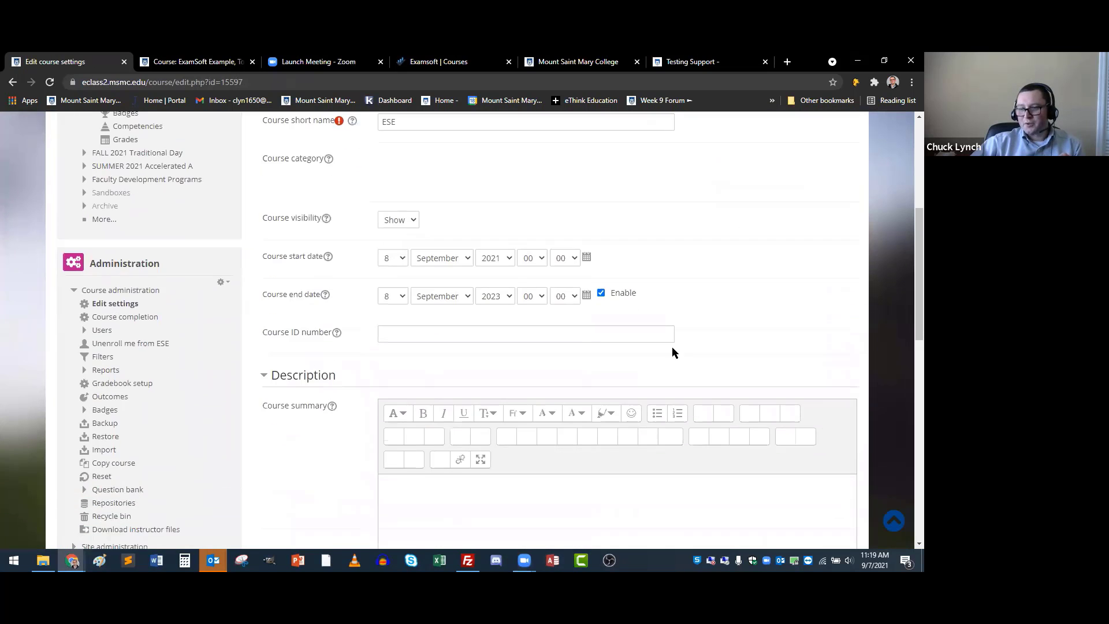
scroll(453, 180, "down", 1)
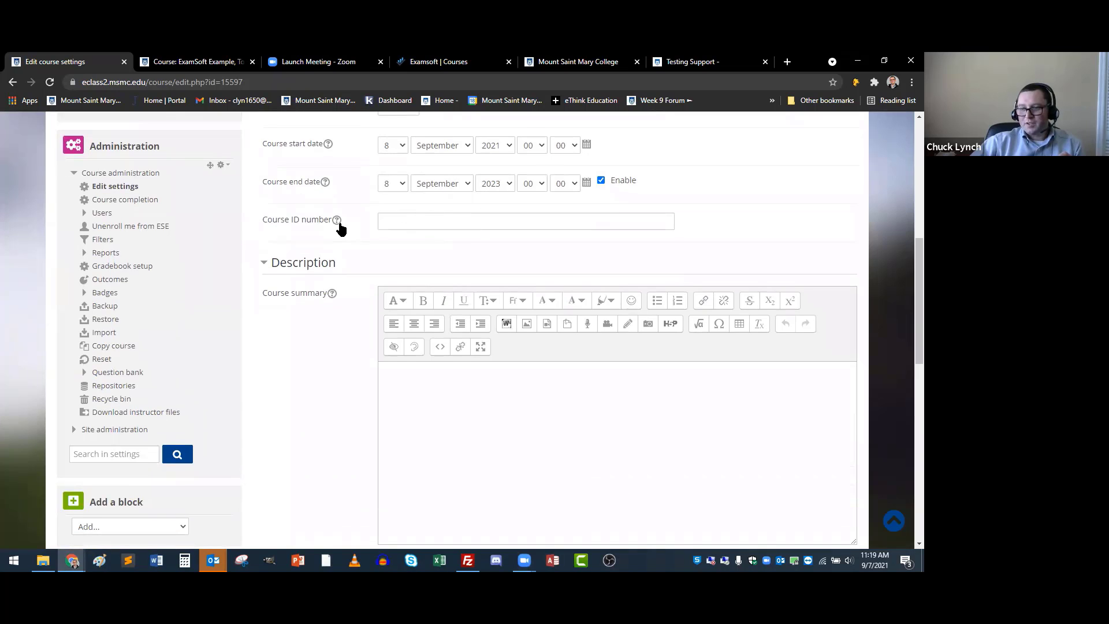
scroll(347, 231, "up", 1)
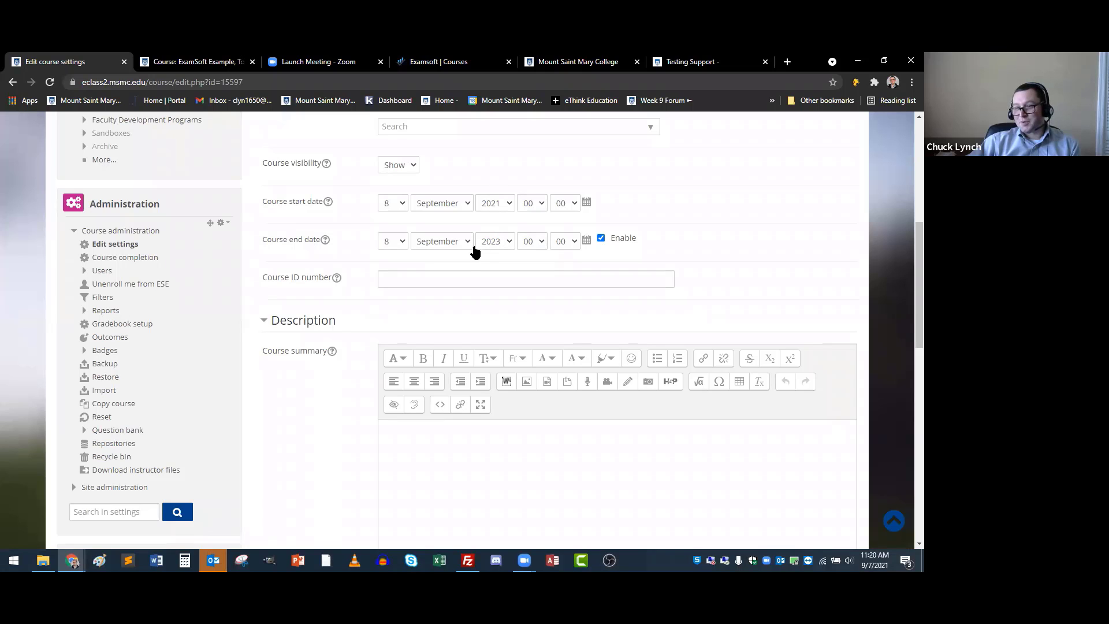
- Set the course end date to 18 December 2021 and save the course settings
left_click(496, 247)
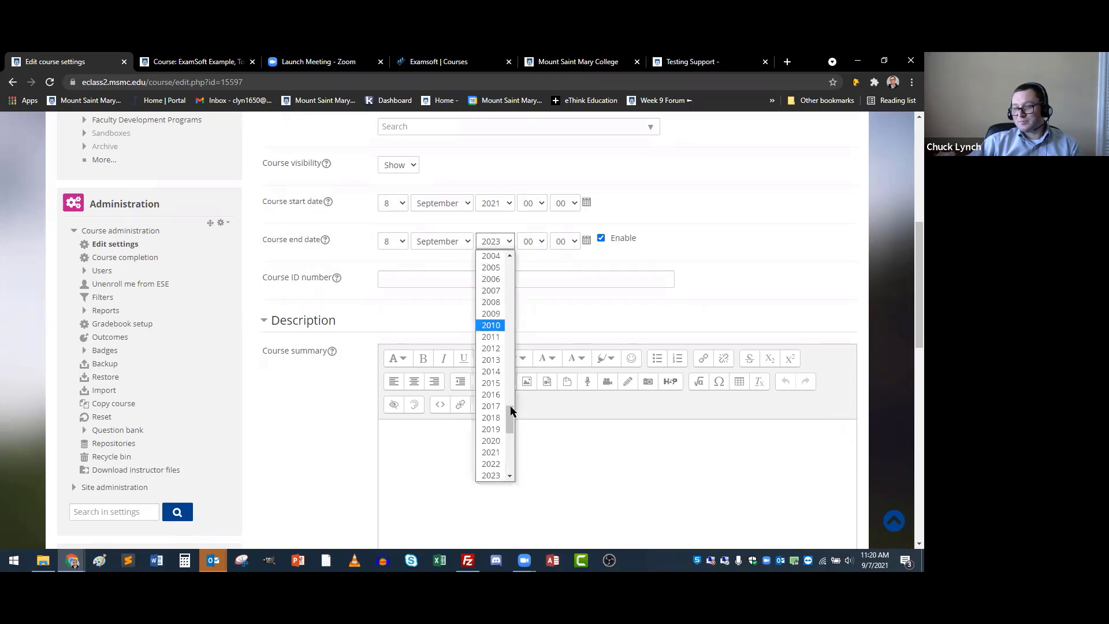
left_click(490, 452)
left_click(453, 242)
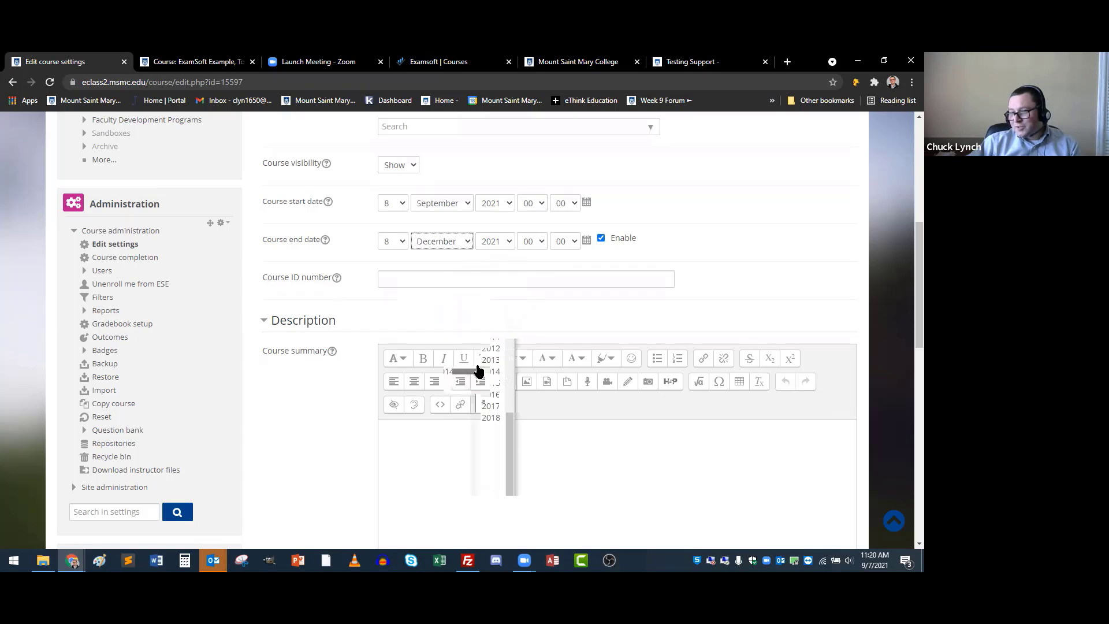
left_click(452, 382)
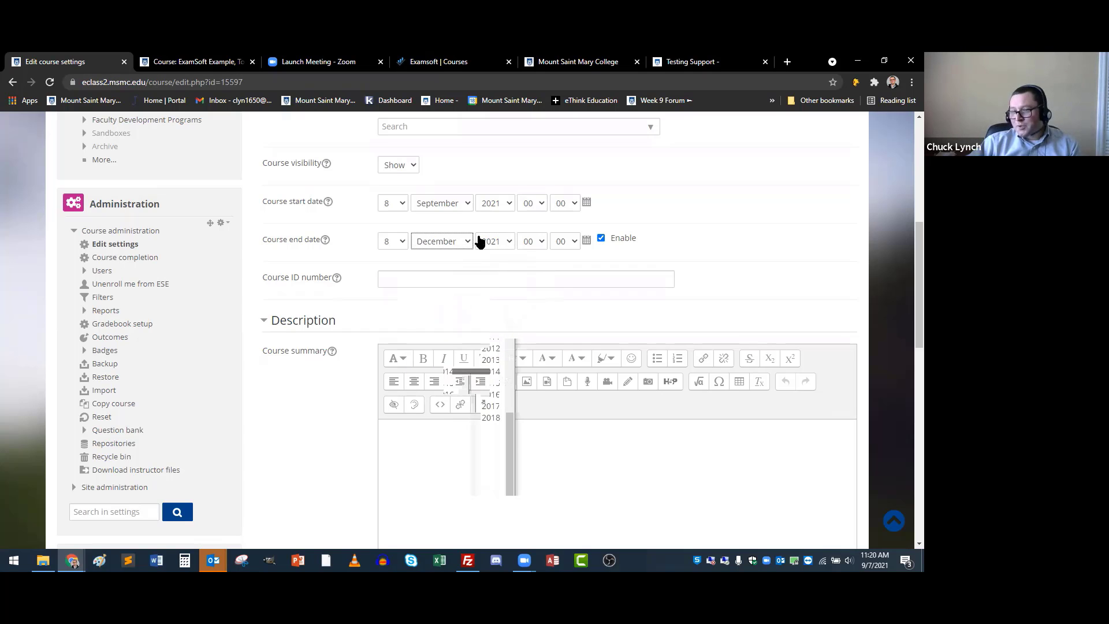
left_click(404, 242)
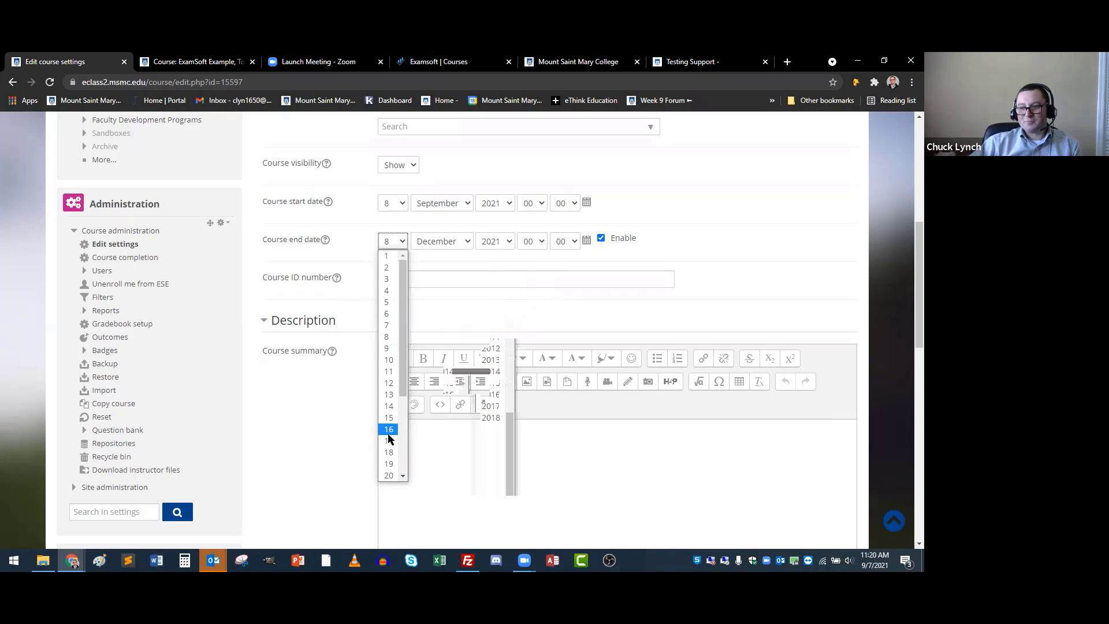
left_click(390, 452)
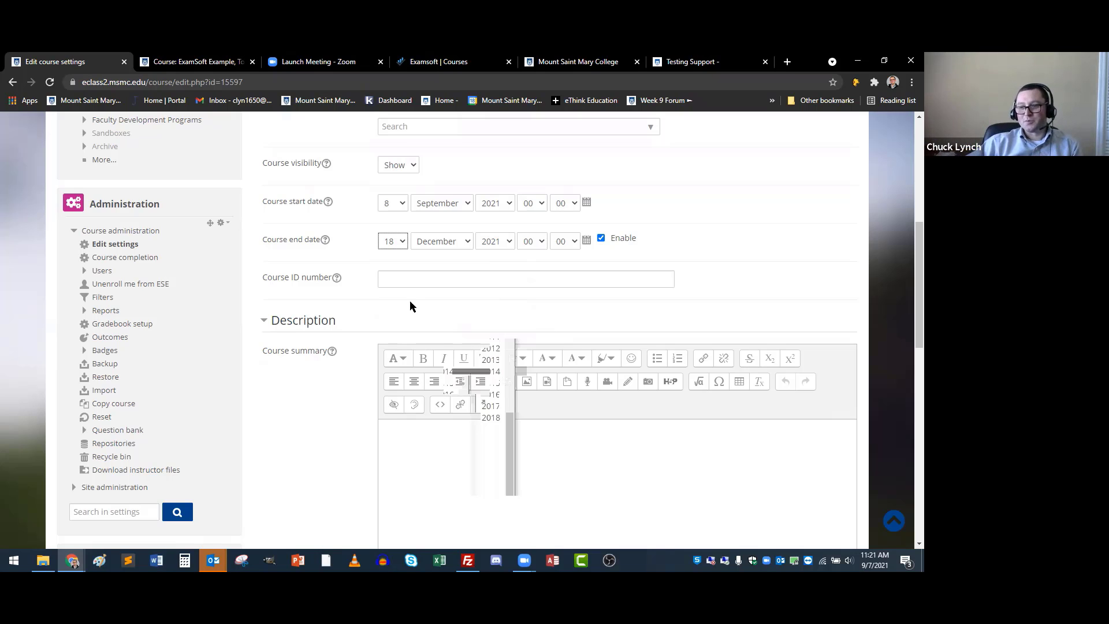
scroll(340, 318, "down", 9)
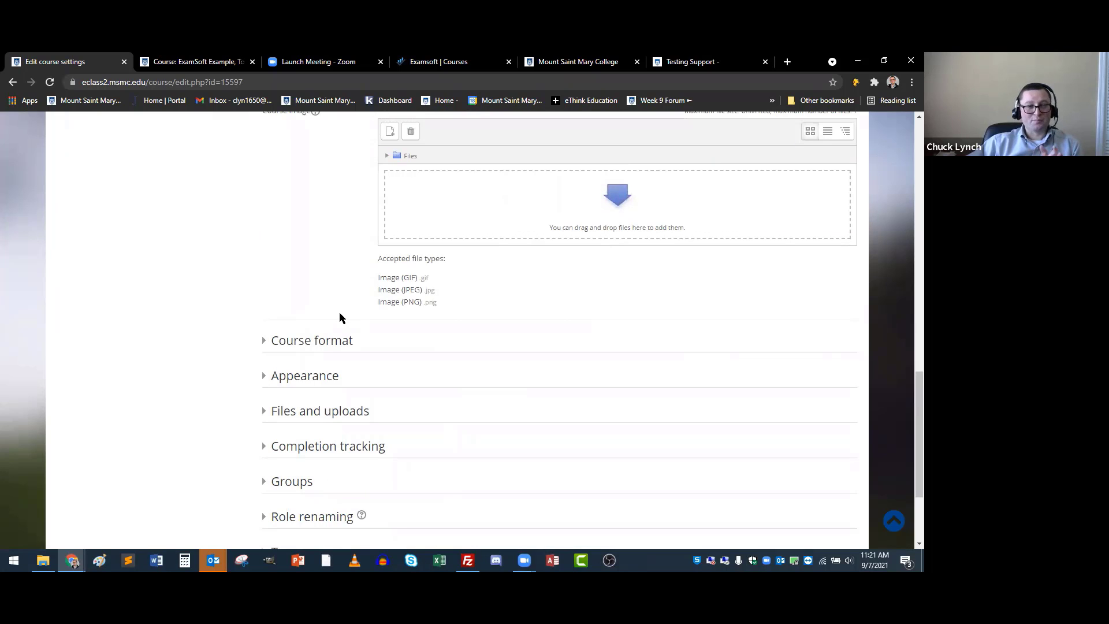
scroll(340, 317, "down", 1)
scroll(339, 317, "down", 3)
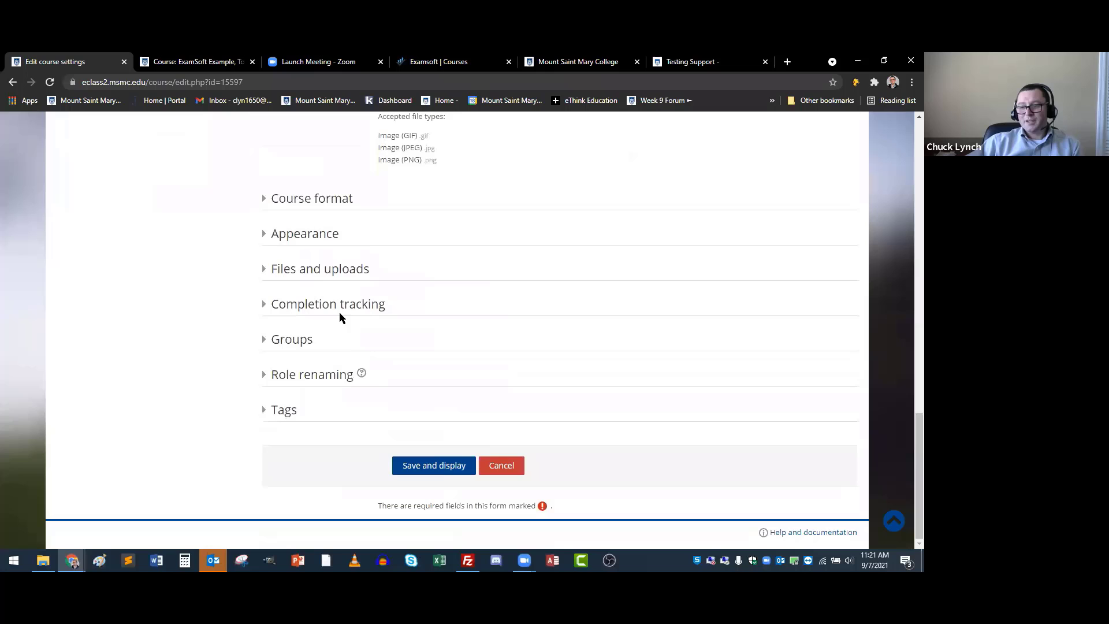
left_click(440, 469)
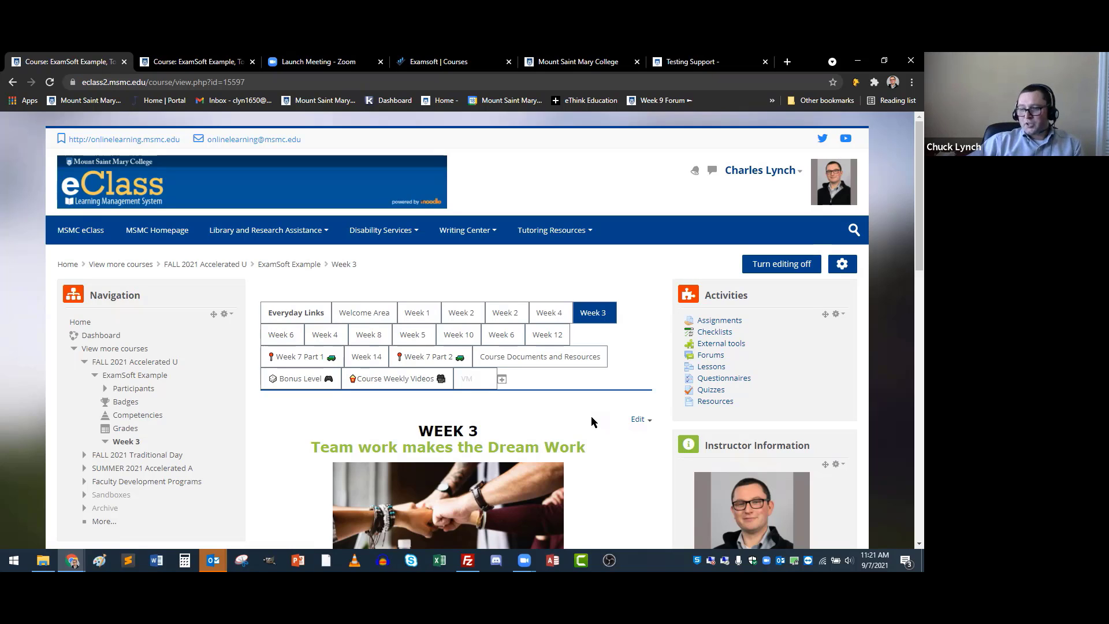
- Add a new Assignment activity to the end of the Week 3 section and name it exam 2
scroll(591, 416, "down", 4)
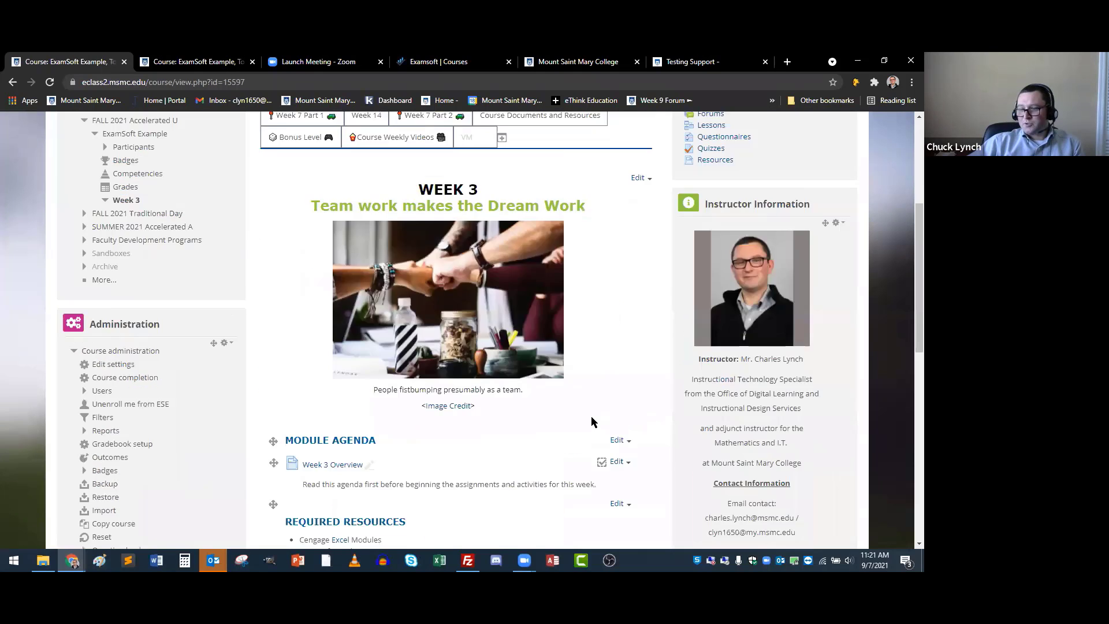
scroll(590, 422, "down", 10)
left_click(580, 420)
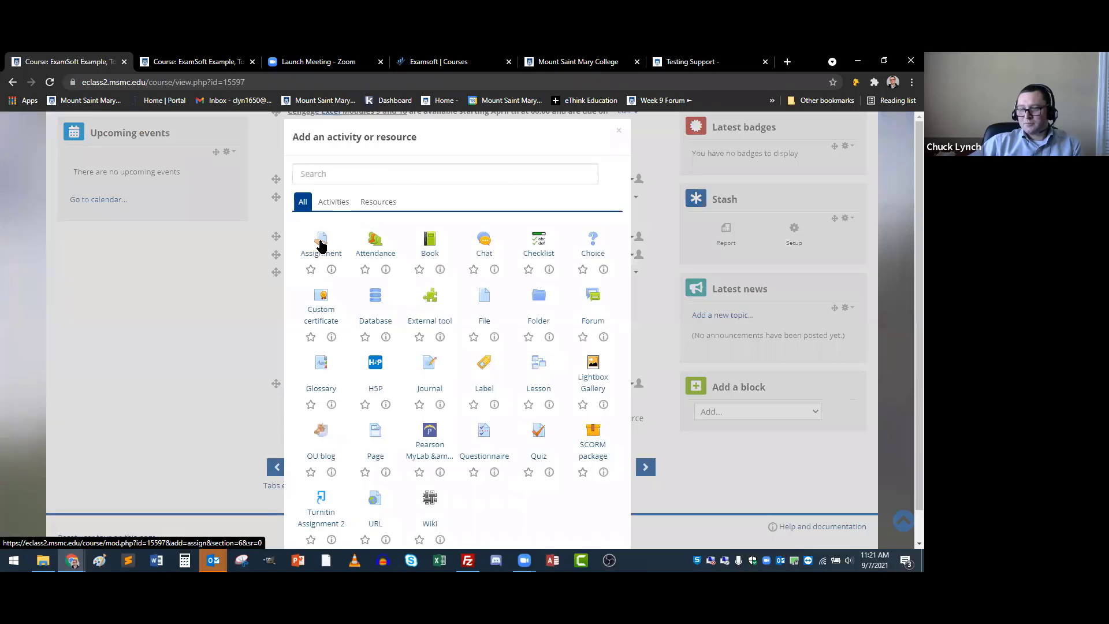
left_click(321, 246)
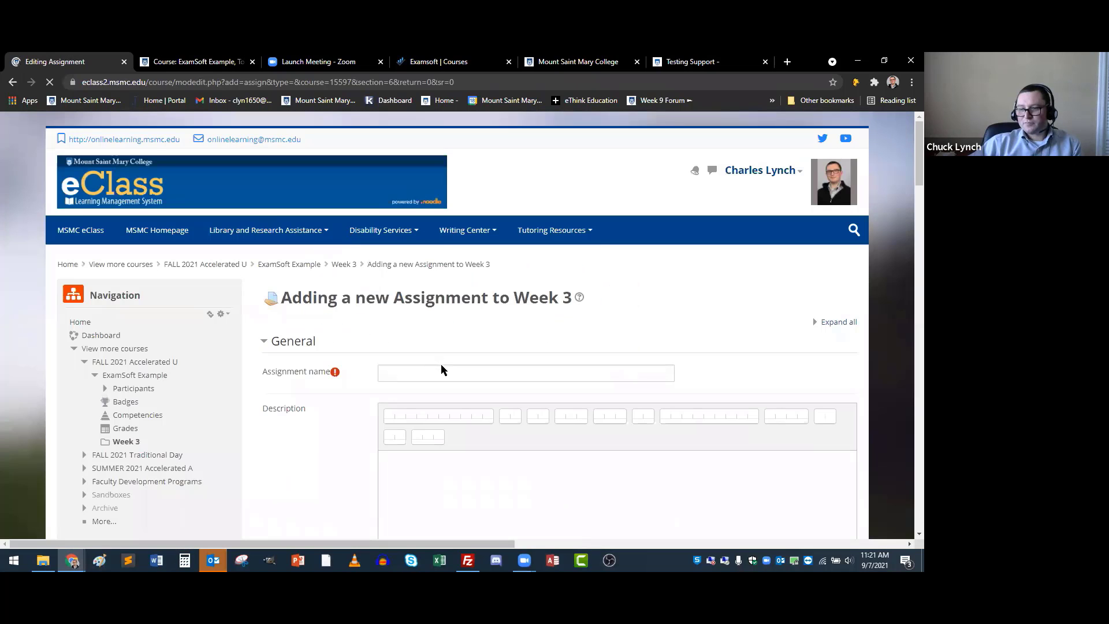
left_click(441, 371)
type("e")
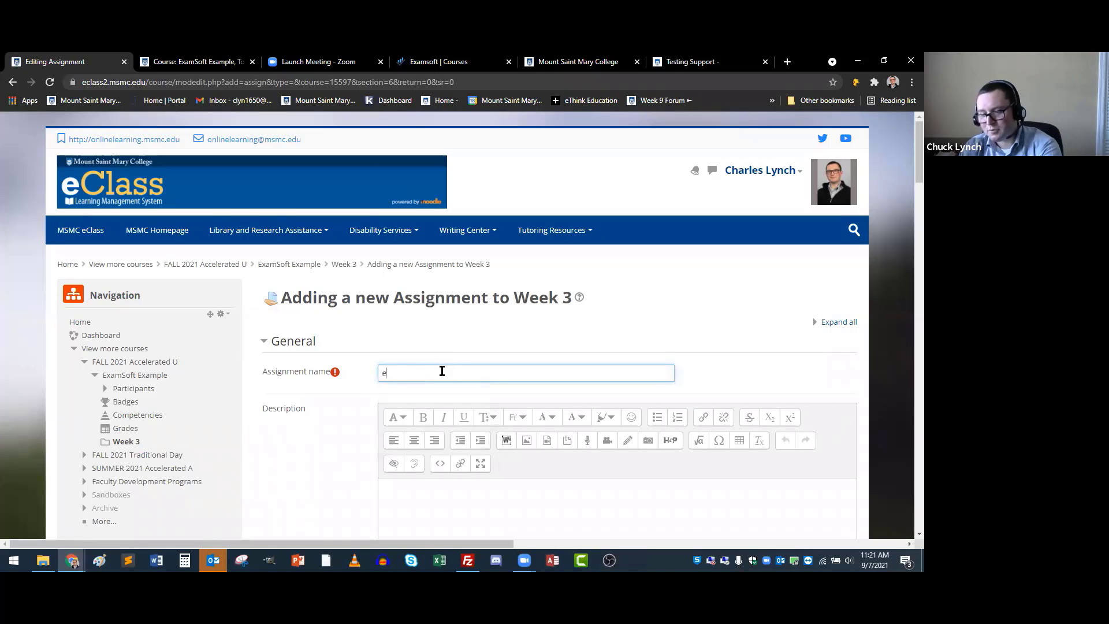
type("xam 2")
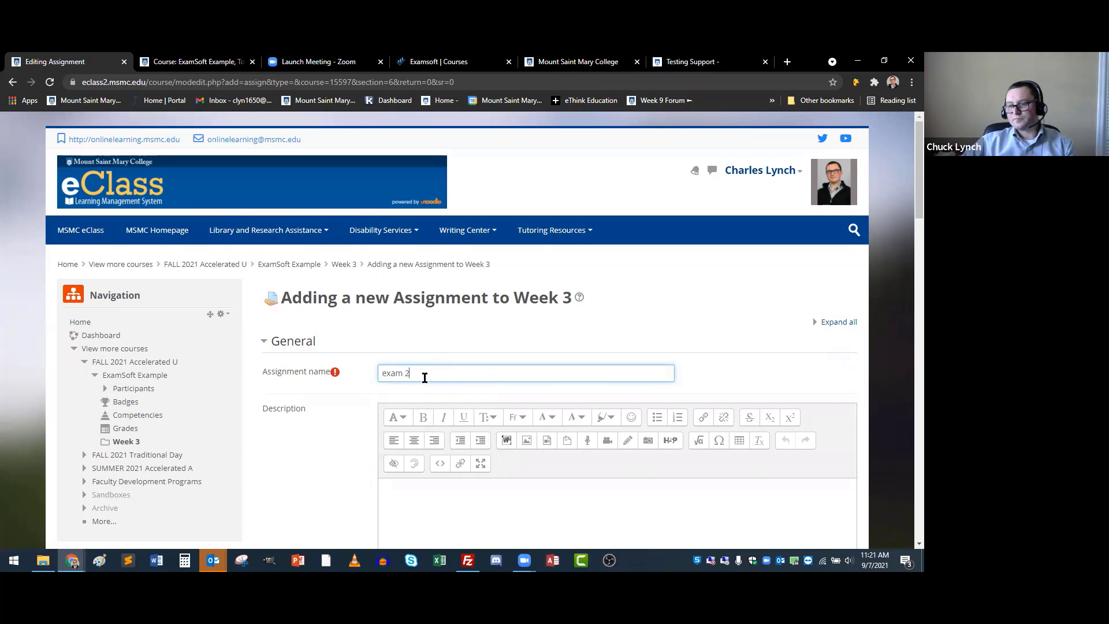
- Disable the assignment's allow submissions from, due and remind me to grade by dates, and turn off file submissions
scroll(425, 377, "down", 5)
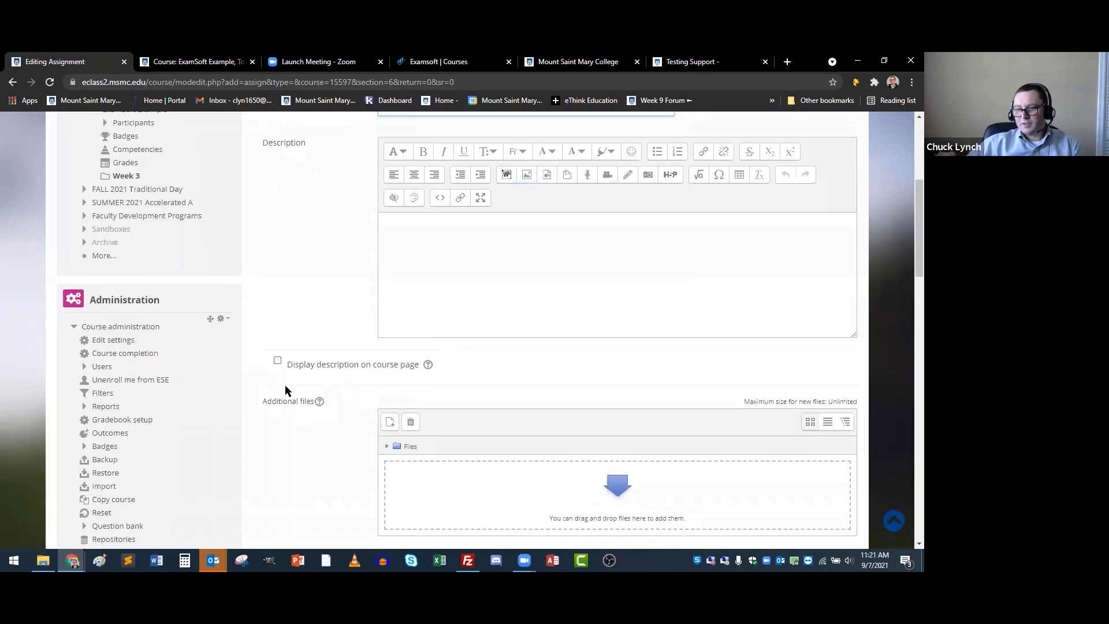
scroll(285, 390, "down", 6)
left_click(623, 234)
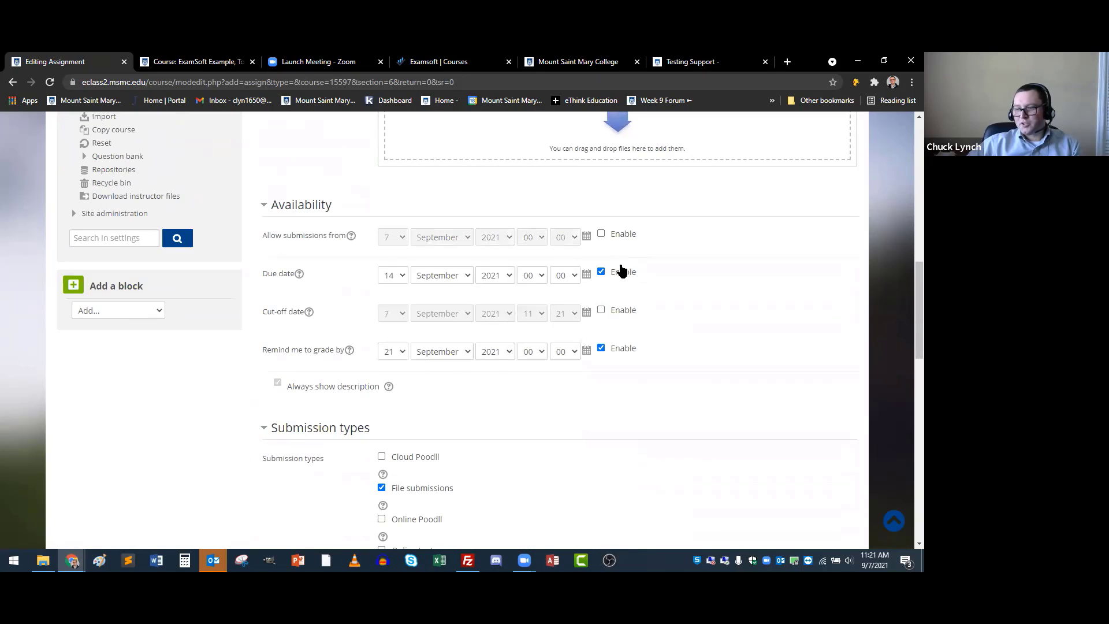
left_click(621, 271)
left_click(618, 348)
scroll(354, 310, "down", 4)
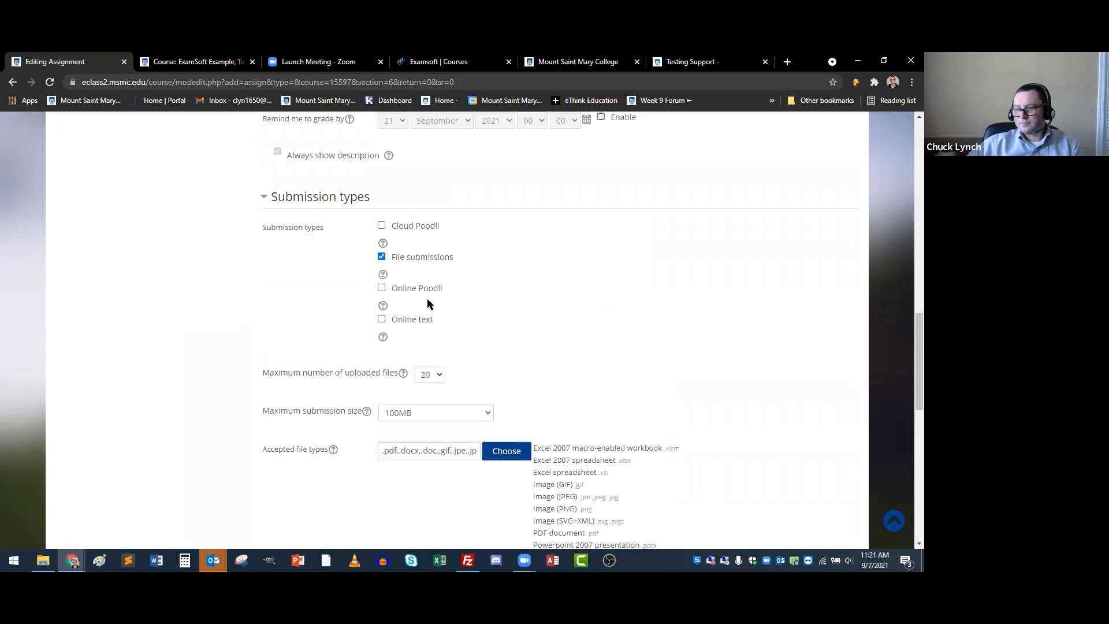
left_click(426, 263)
scroll(588, 328, "down", 6)
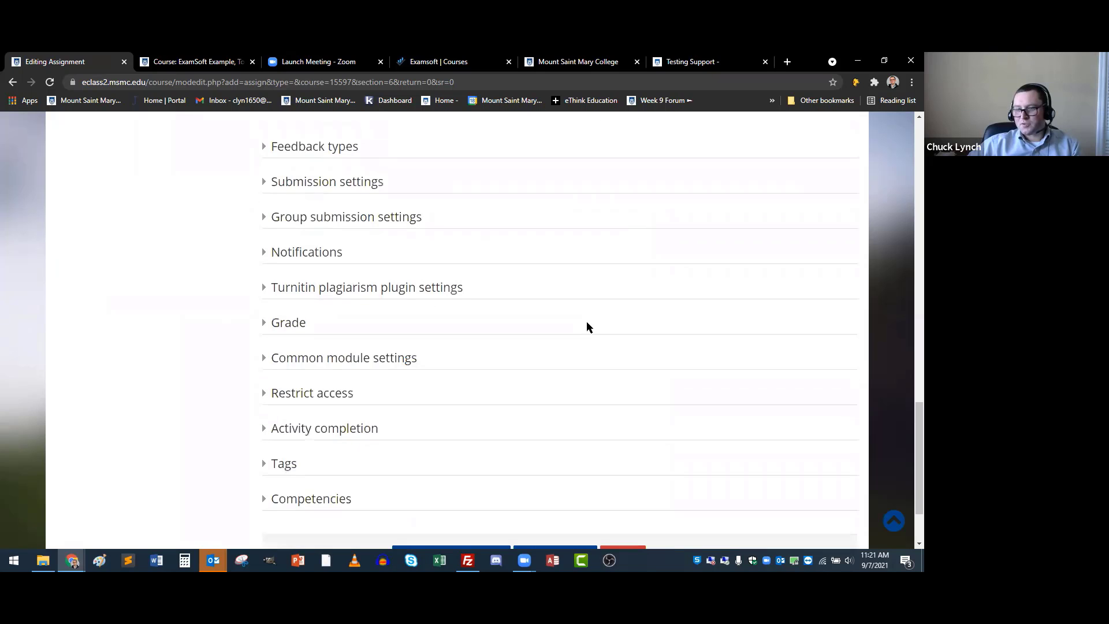
- Assign exam 2 to the Examsoft Exams grade category, save it and return to the course
left_click(283, 228)
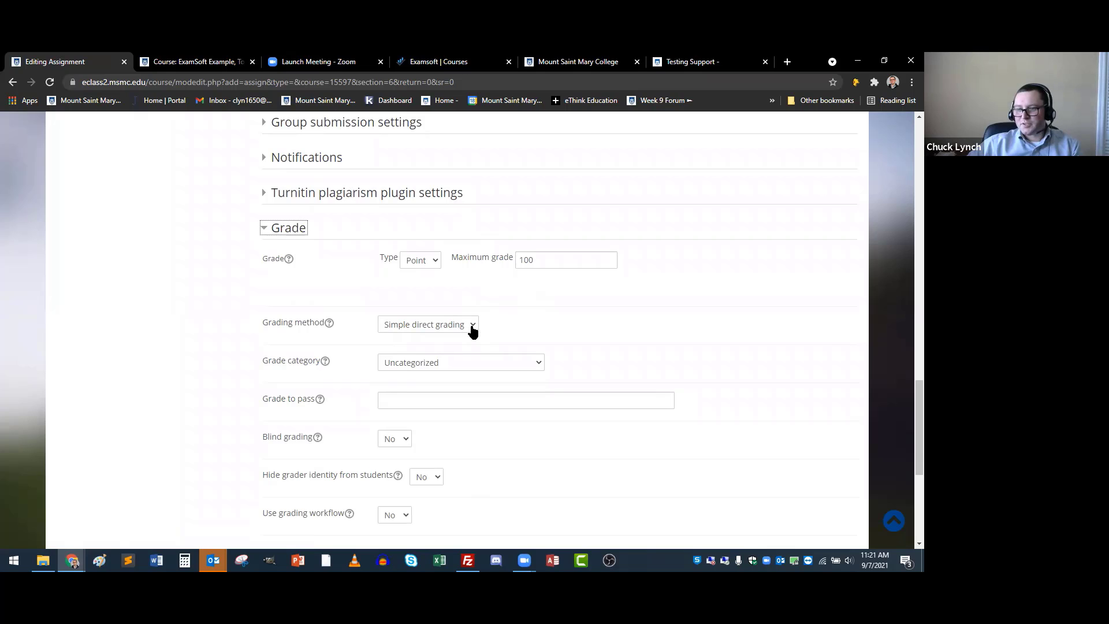
left_click(482, 357)
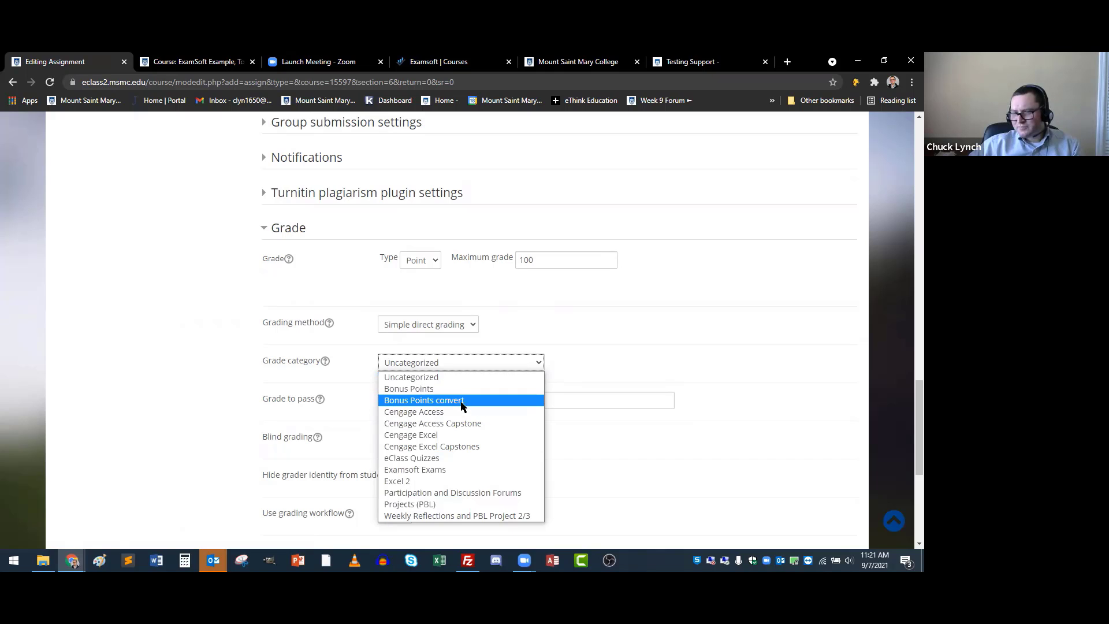
left_click(452, 470)
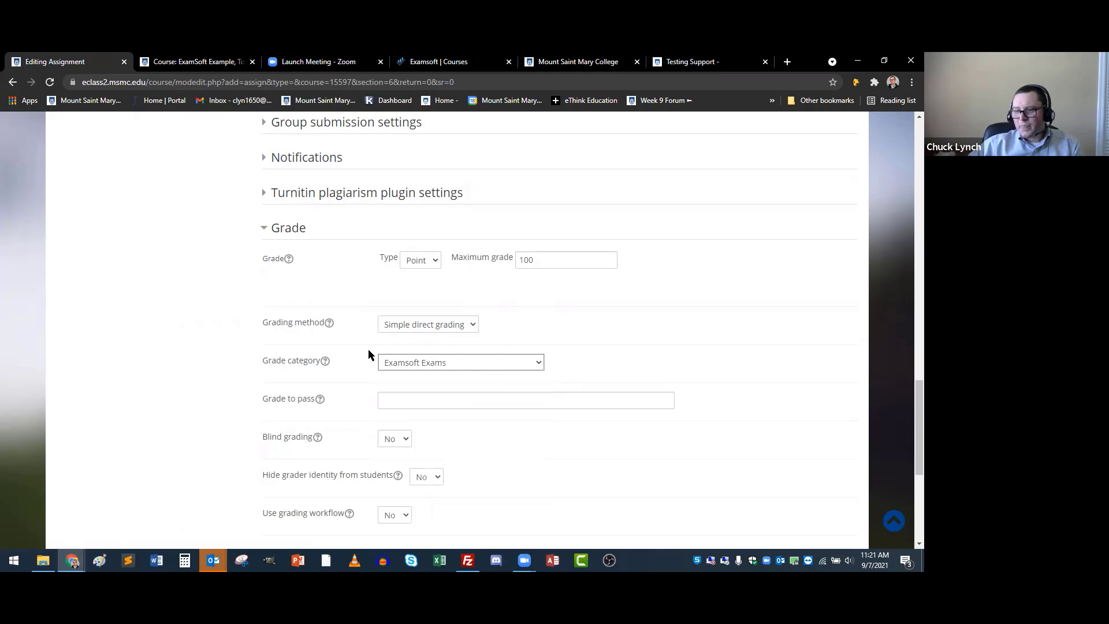
scroll(368, 354, "down", 3)
scroll(368, 353, "down", 2)
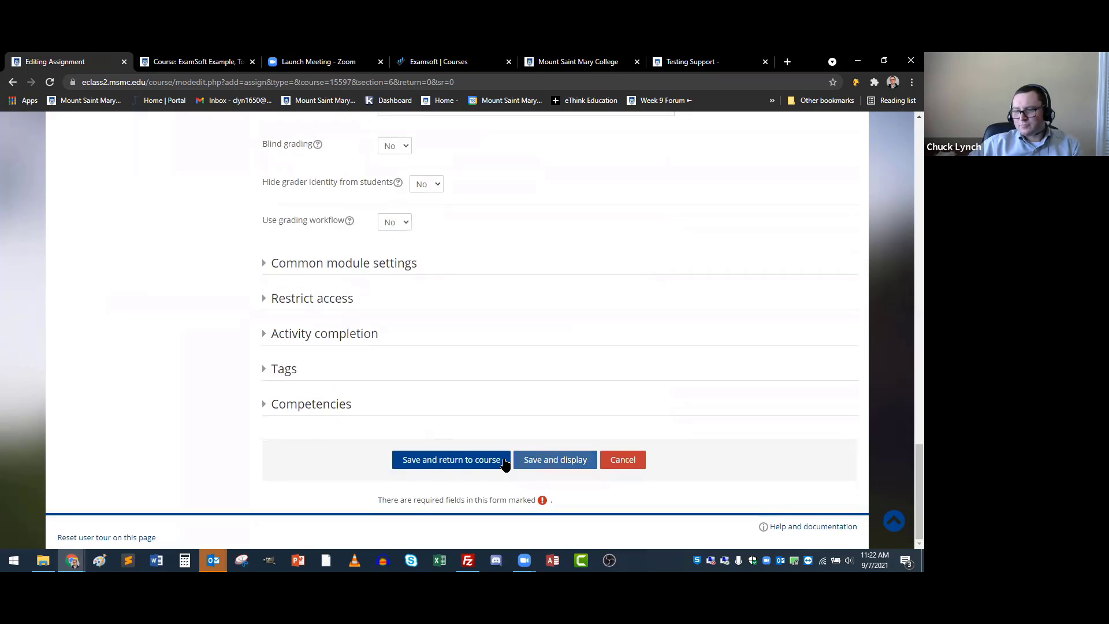
left_click(485, 460)
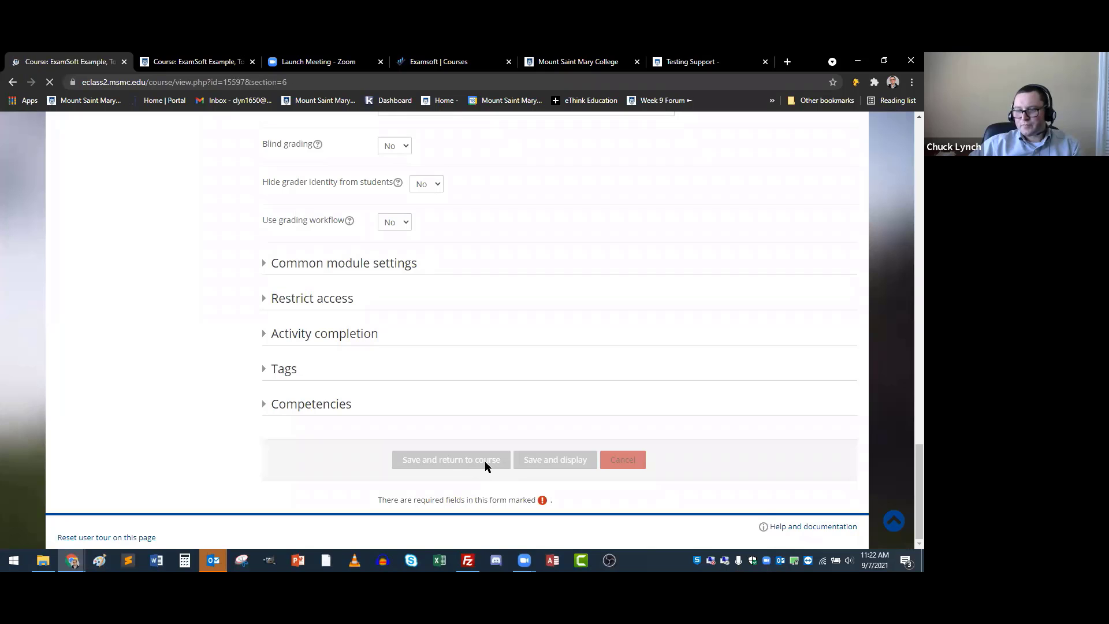
scroll(484, 464, "down", 15)
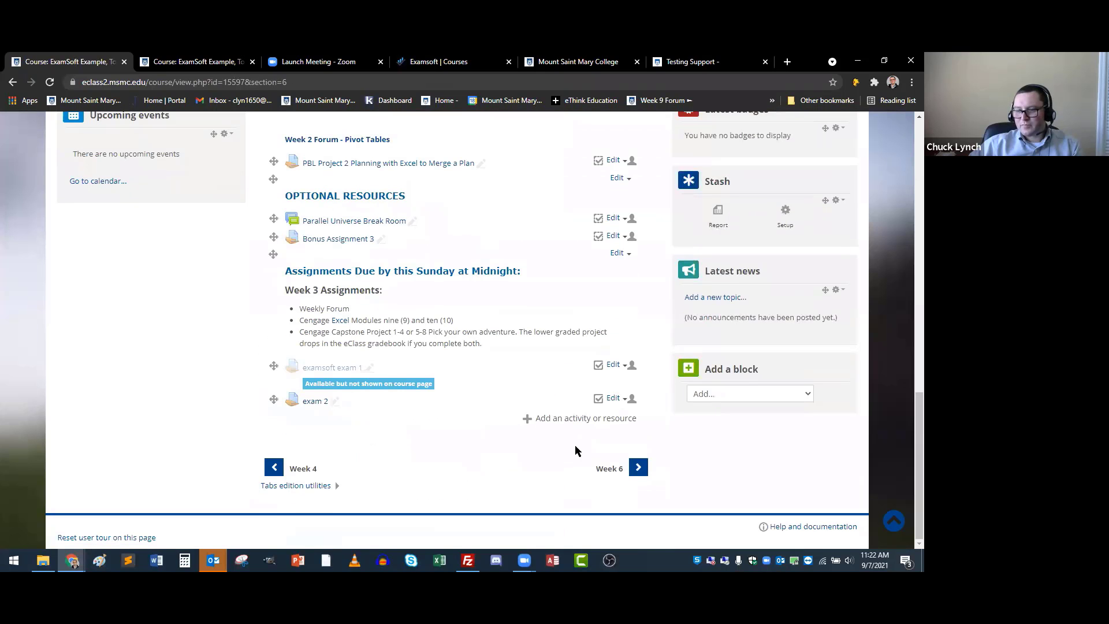
- Hide the exam 2 assignment and make it available without showing it on the course page
left_click(615, 398)
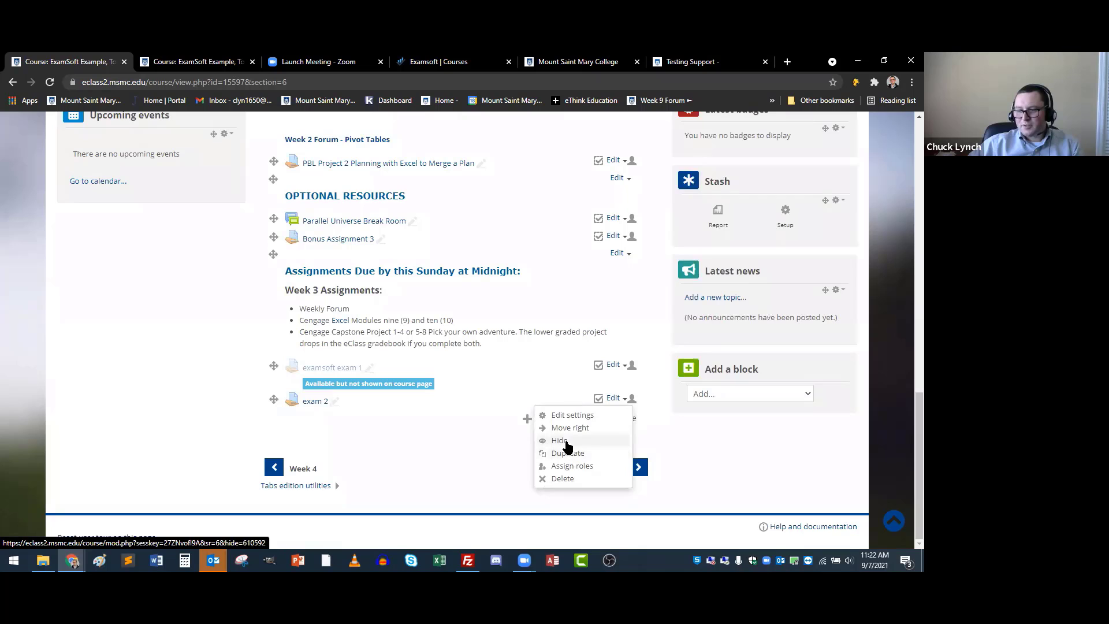
left_click(559, 440)
left_click(620, 397)
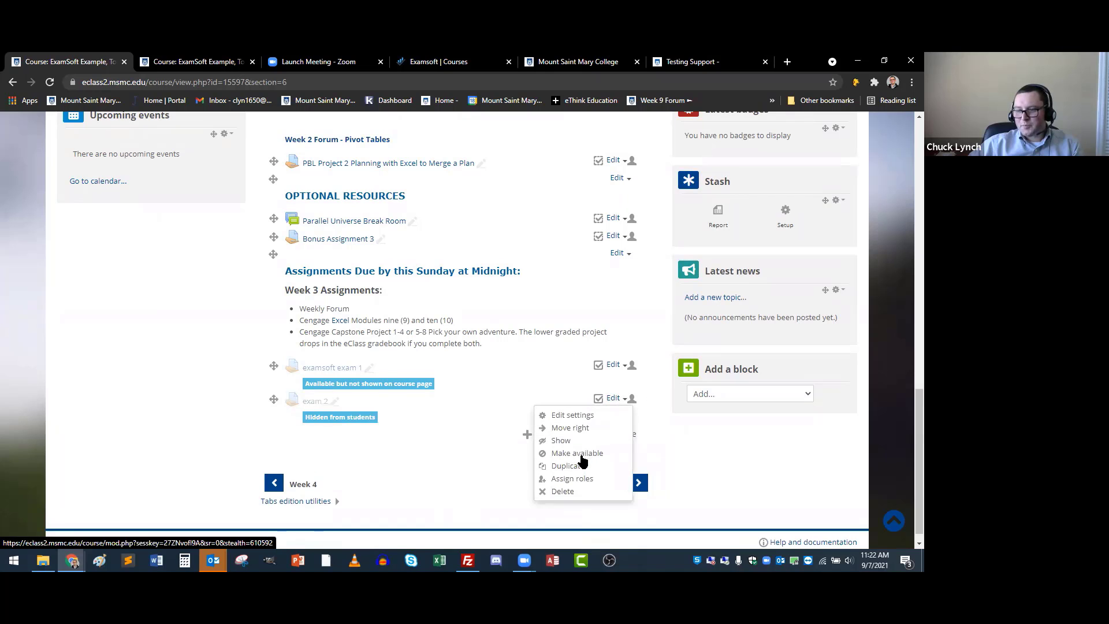
left_click(577, 454)
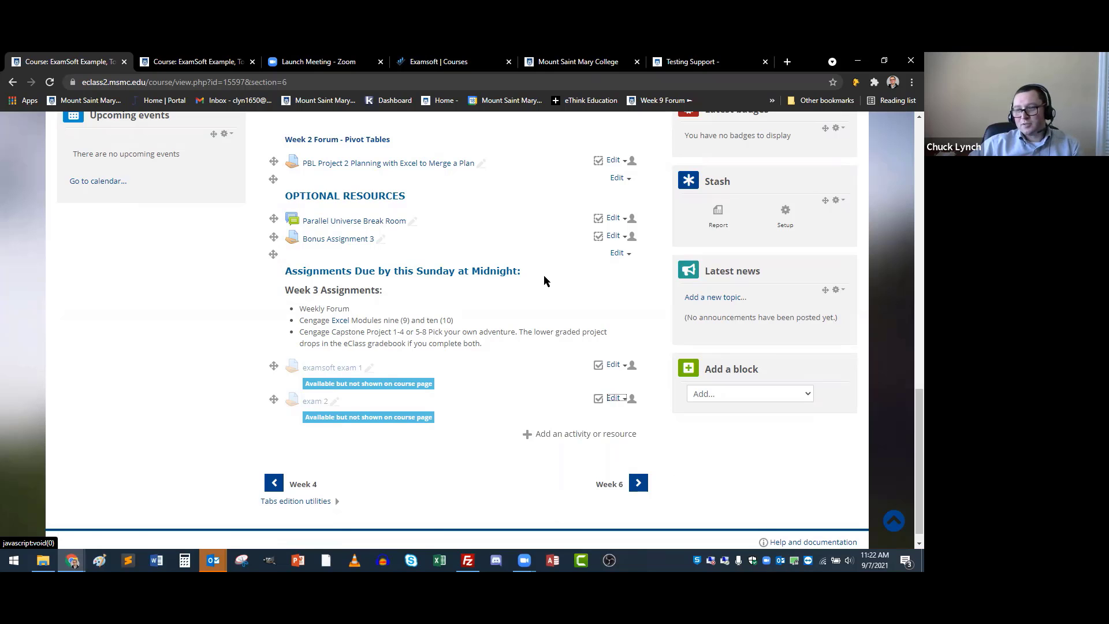
- Switch to the Testing Support page and view its supplemental resources for ExamSoft testing
left_click(693, 62)
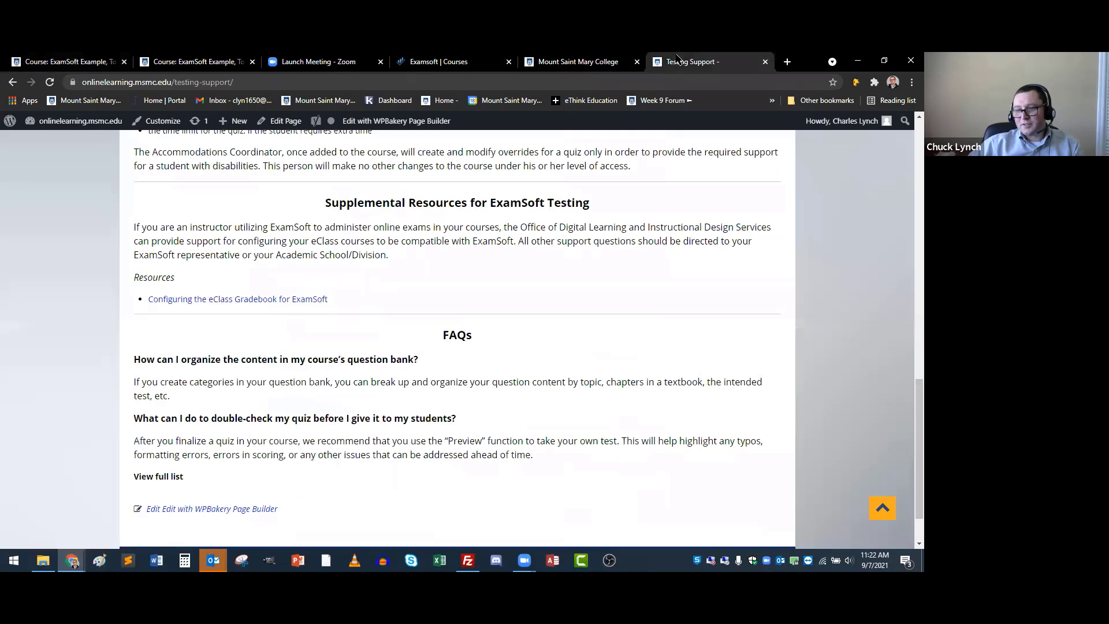
left_click(588, 62)
left_click(672, 65)
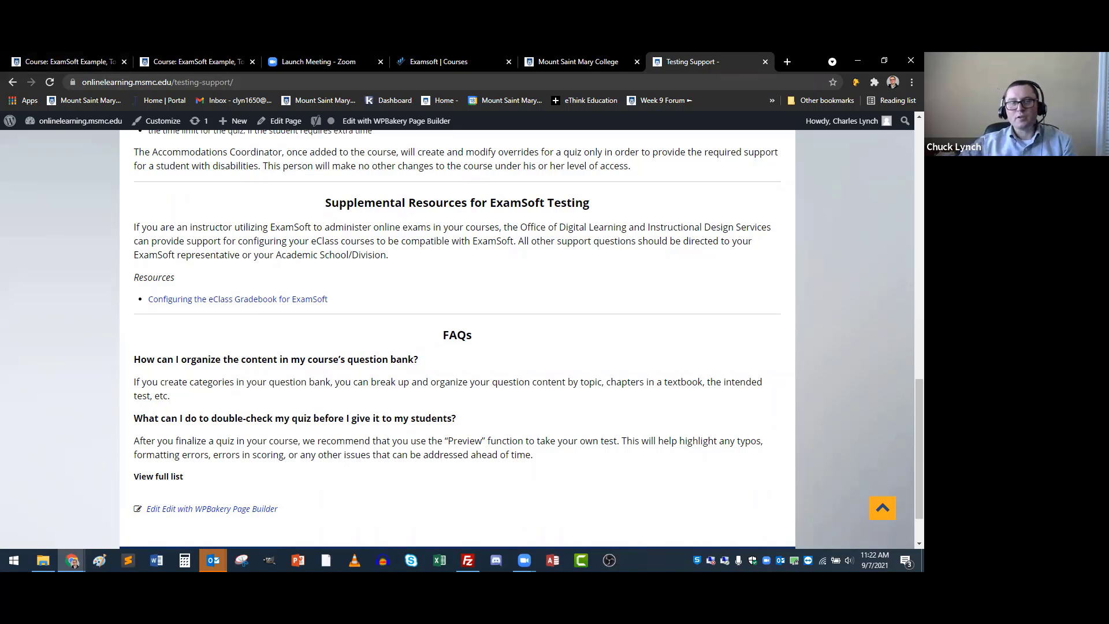
- Switch to the ExamSoft article on pushing grades to the LMS and review its prerequisites, Push Grades command and options window
key("alt+Tab")
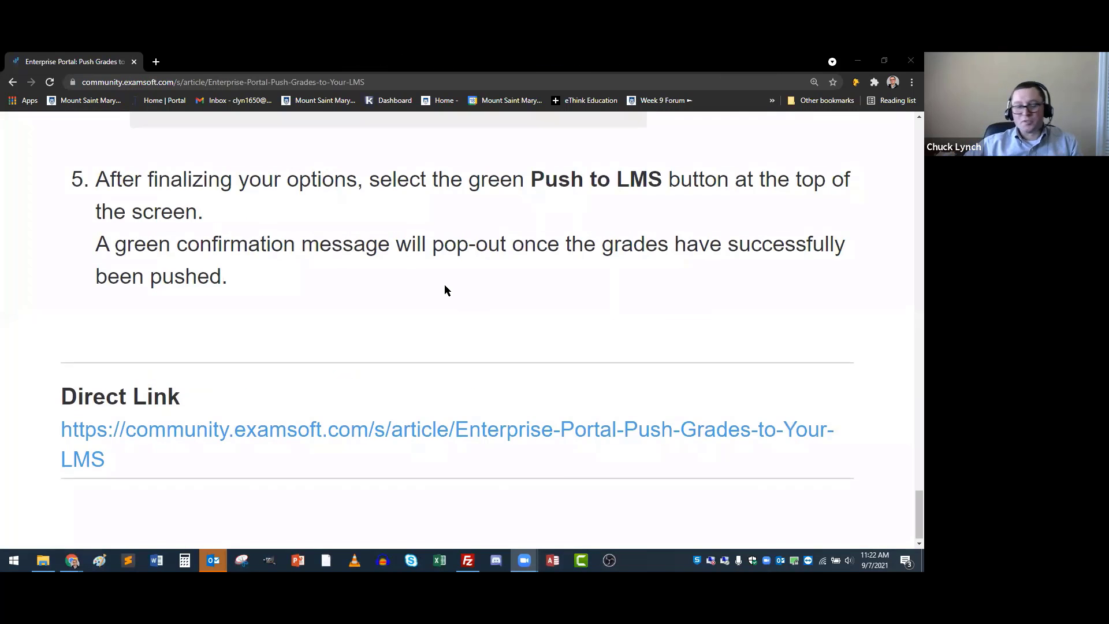
scroll(444, 284, "up", 10)
scroll(444, 285, "up", 15)
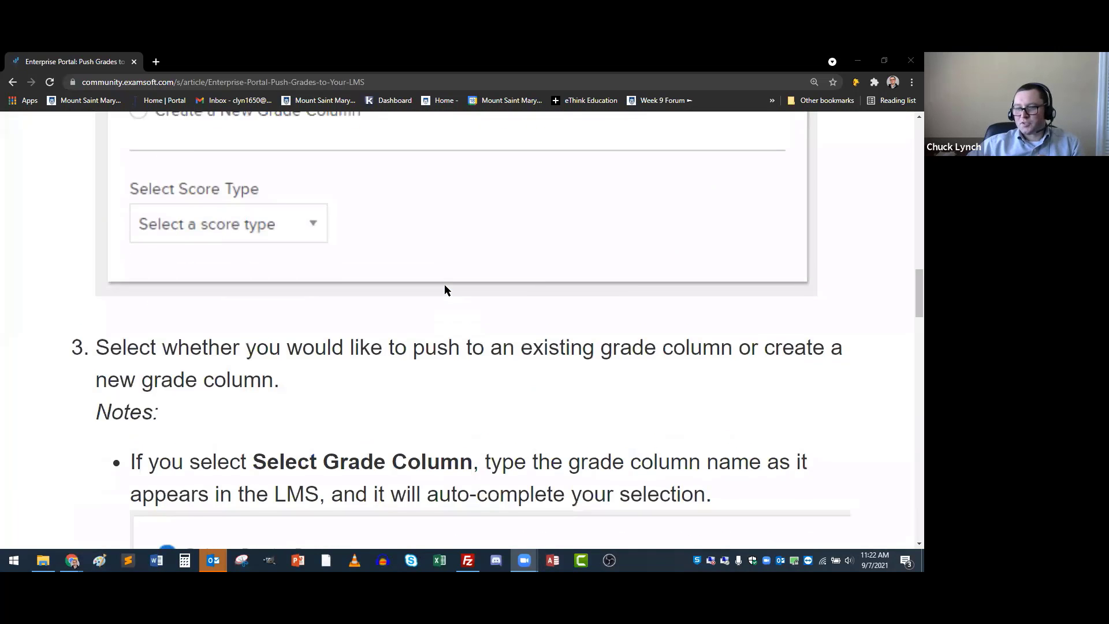
scroll(445, 284, "down", 5)
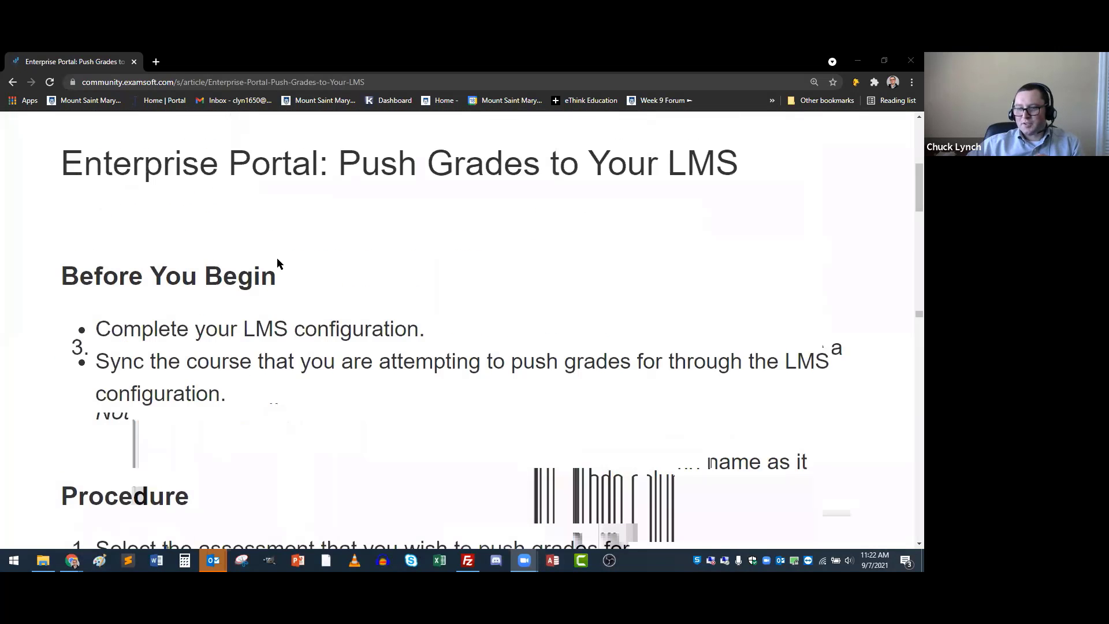
scroll(277, 258, "down", 5)
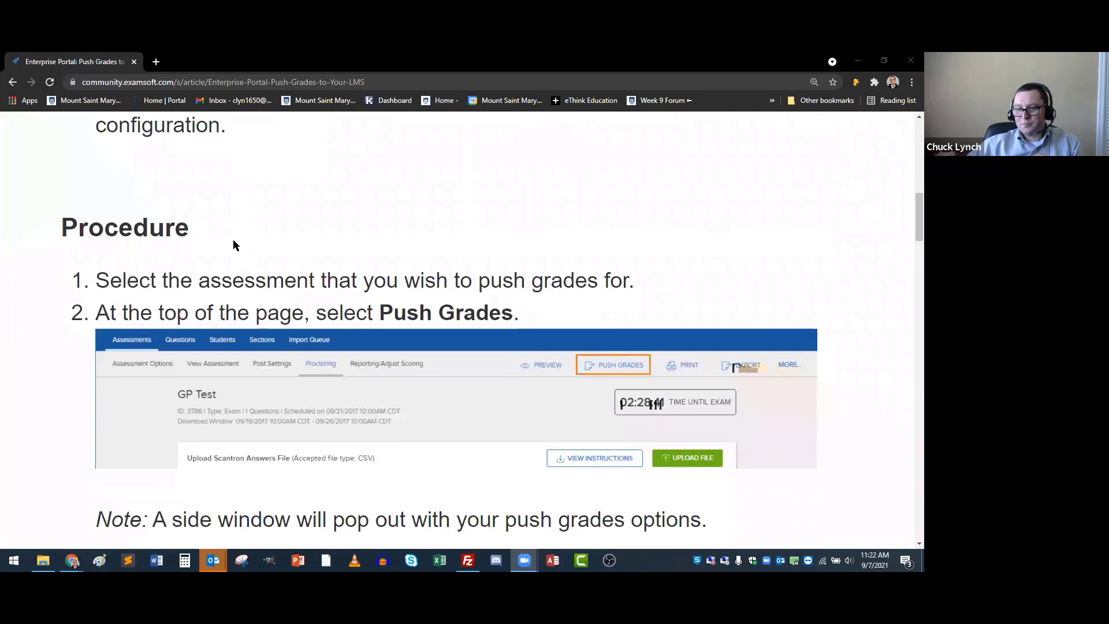
scroll(234, 244, "down", 2)
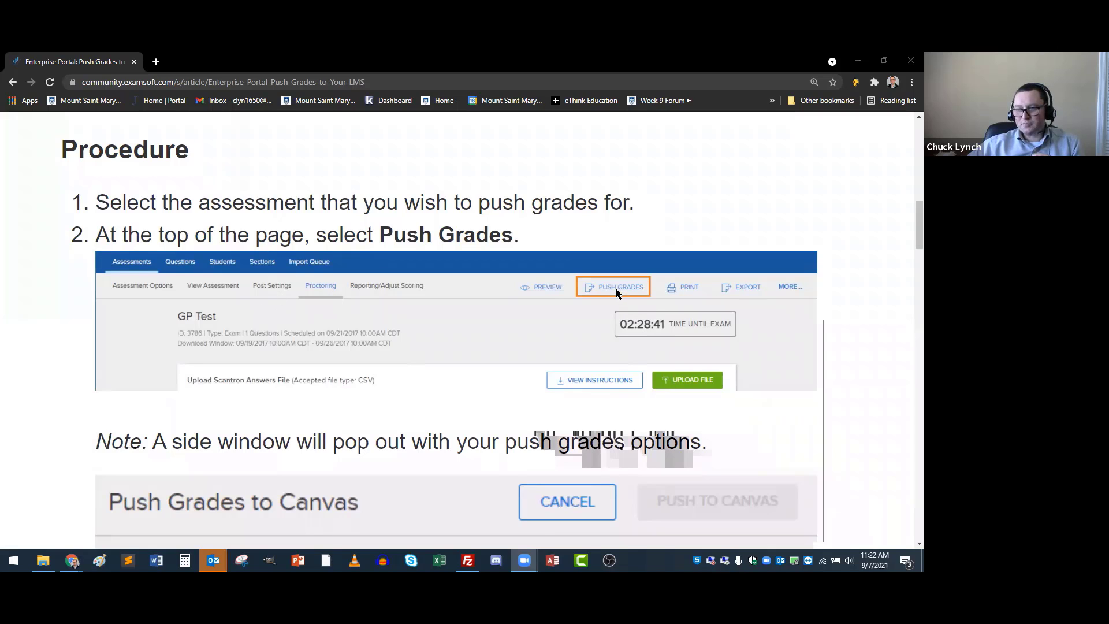
scroll(417, 314, "down", 4)
scroll(257, 297, "down", 1)
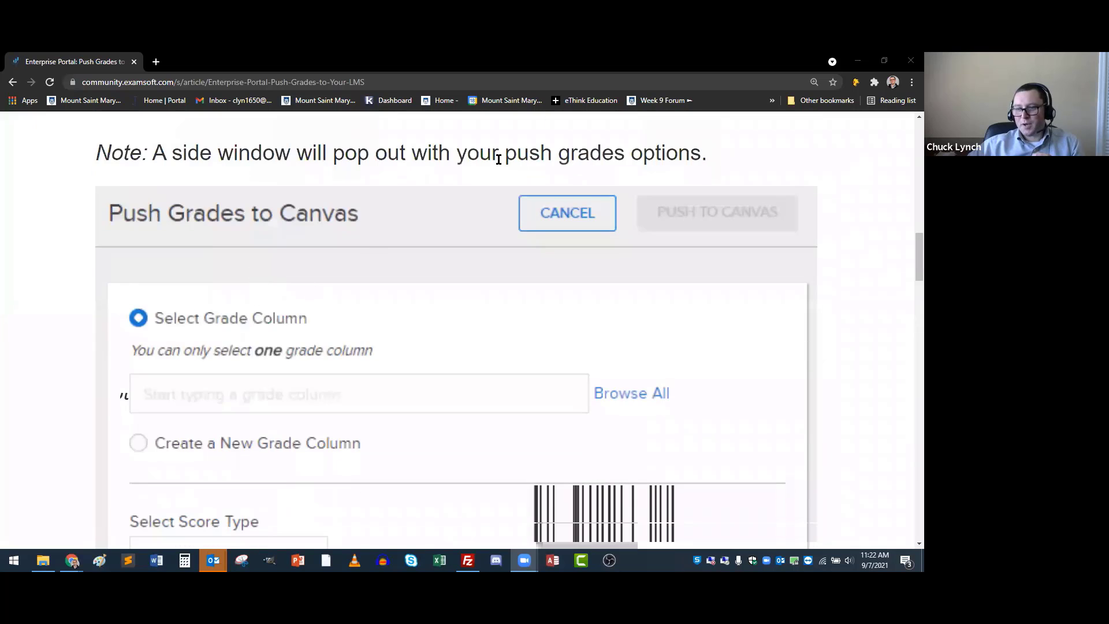
scroll(168, 292, "down", 3)
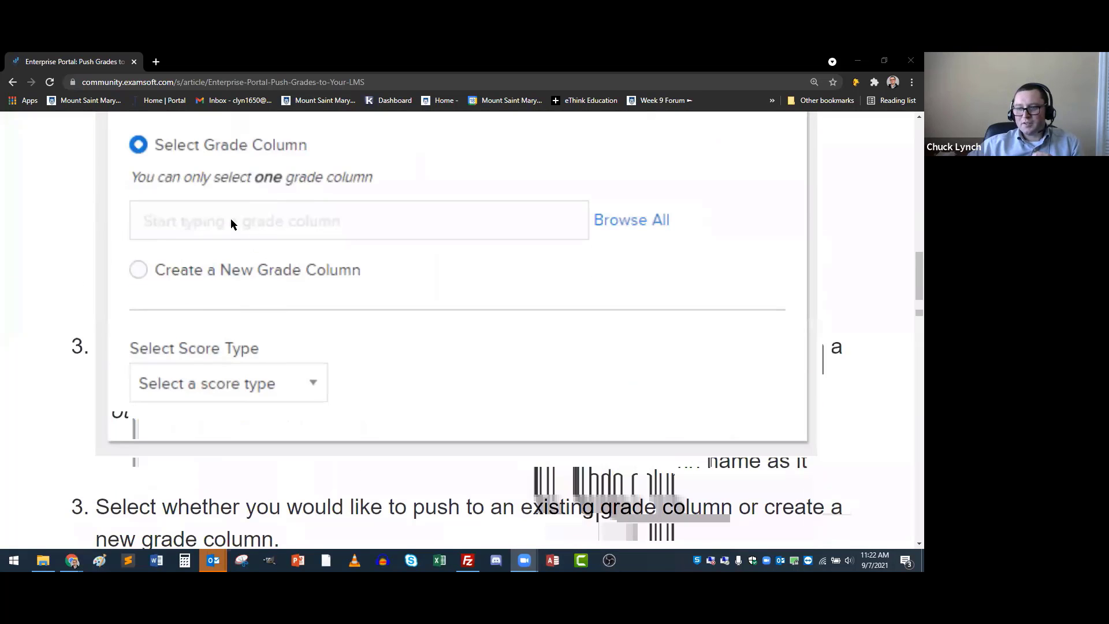
- Read the article's instructions on choosing a grade column, selecting the score type and pushing the grades to the LMS
scroll(231, 222, "down", 8)
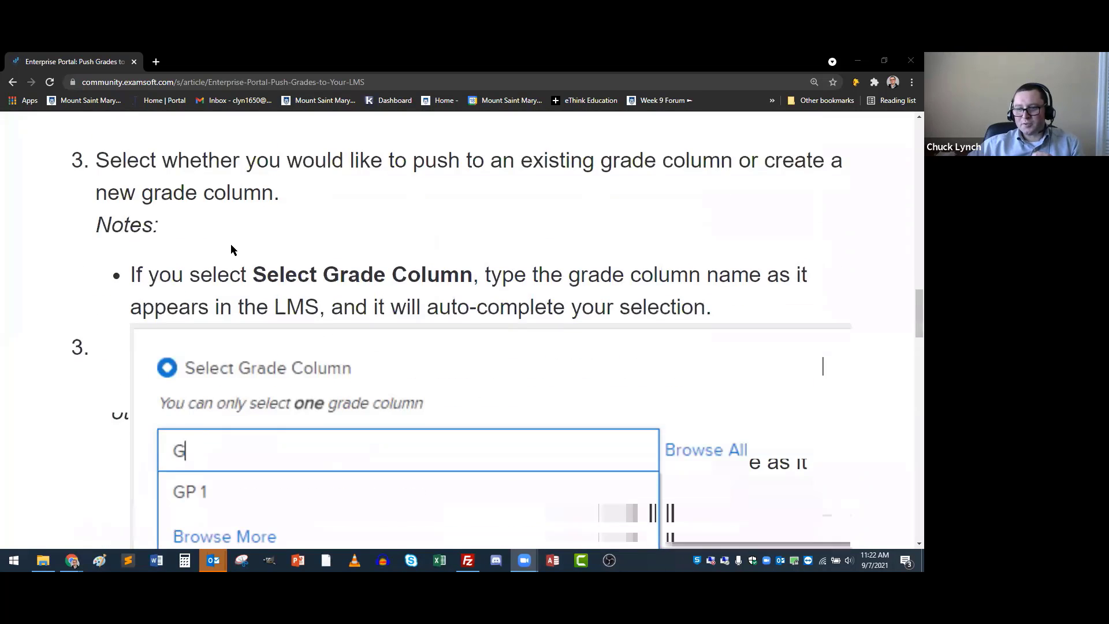
scroll(209, 303, "down", 1)
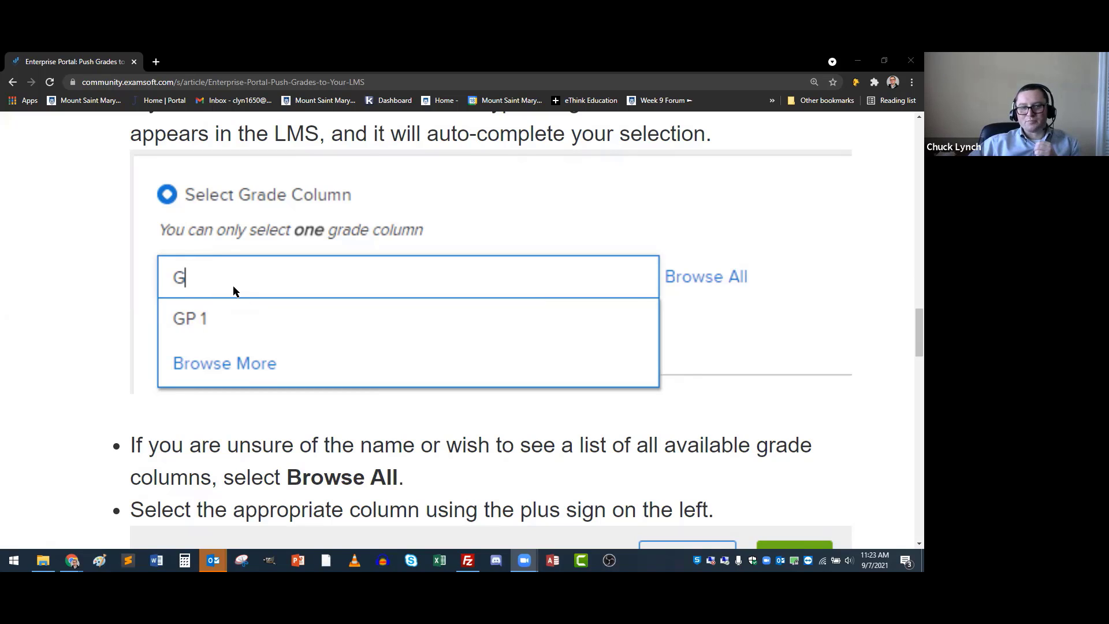
scroll(233, 286, "down", 3)
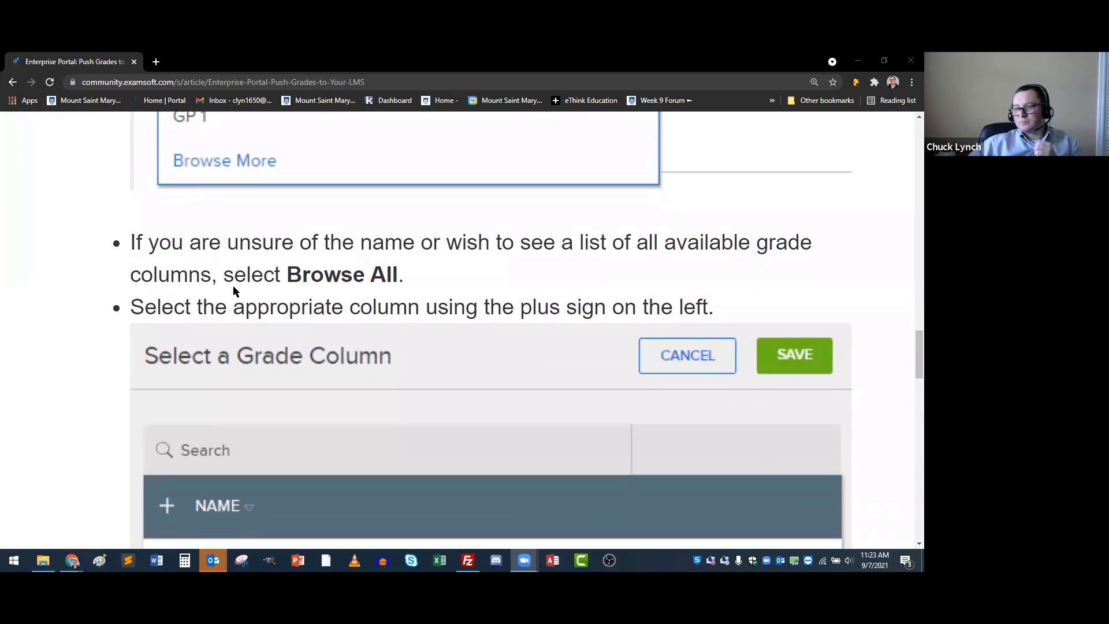
scroll(233, 290, "down", 3)
scroll(233, 291, "down", 3)
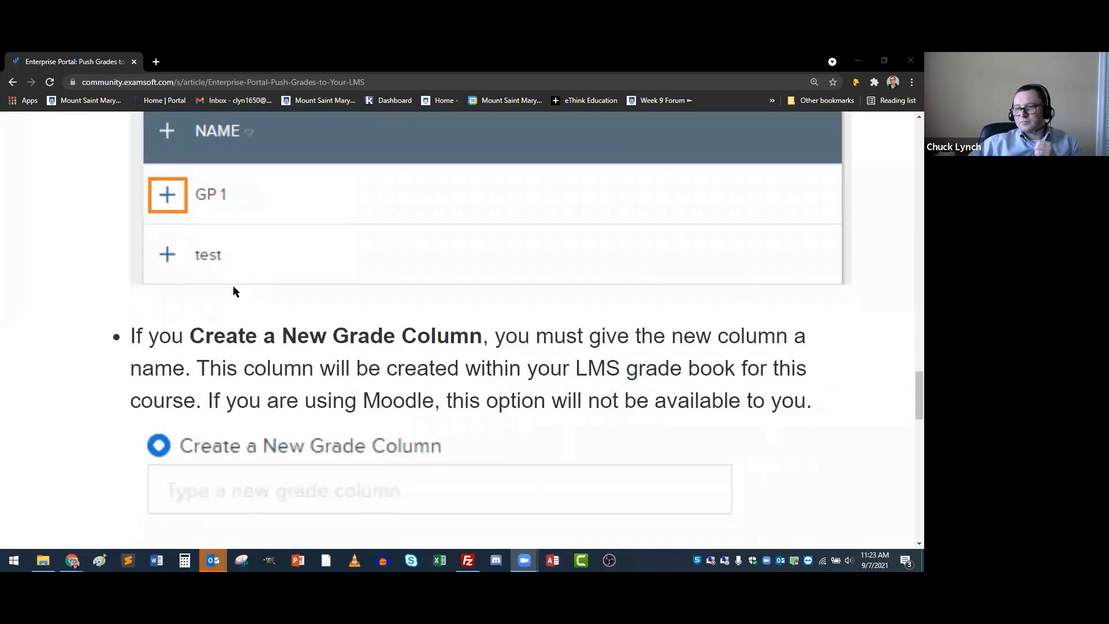
scroll(179, 300, "down", 9)
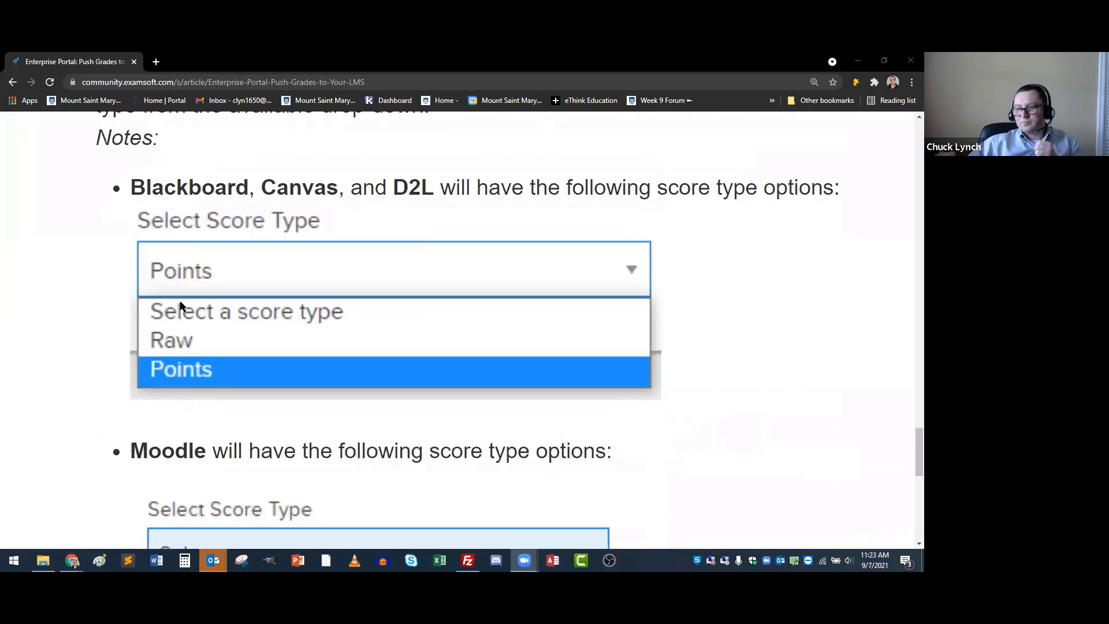
scroll(180, 306, "down", 8)
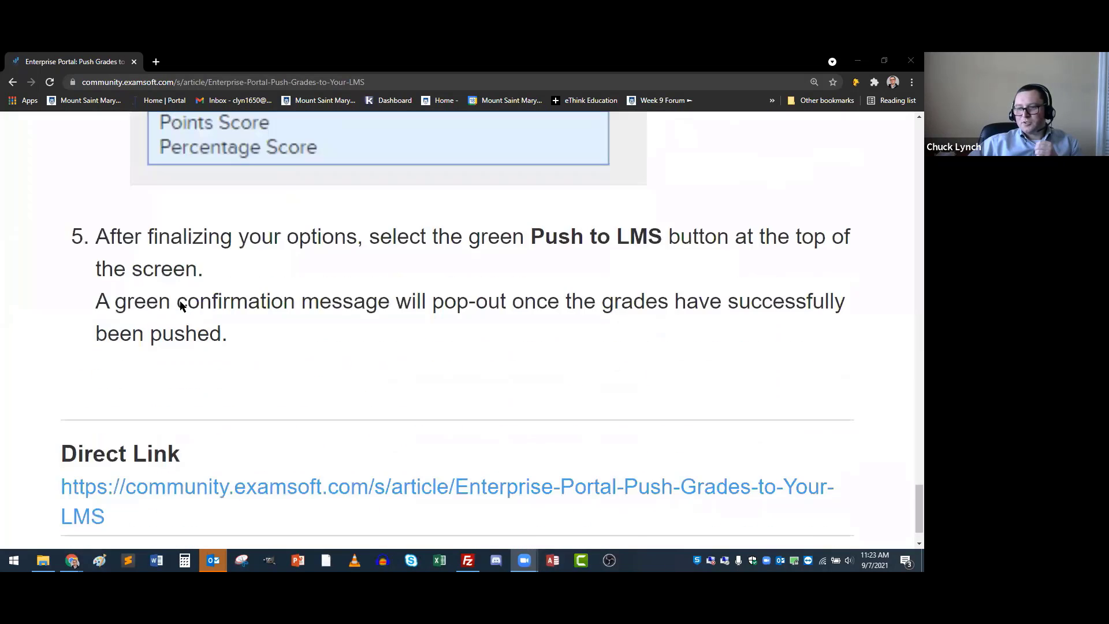
scroll(181, 306, "down", 1)
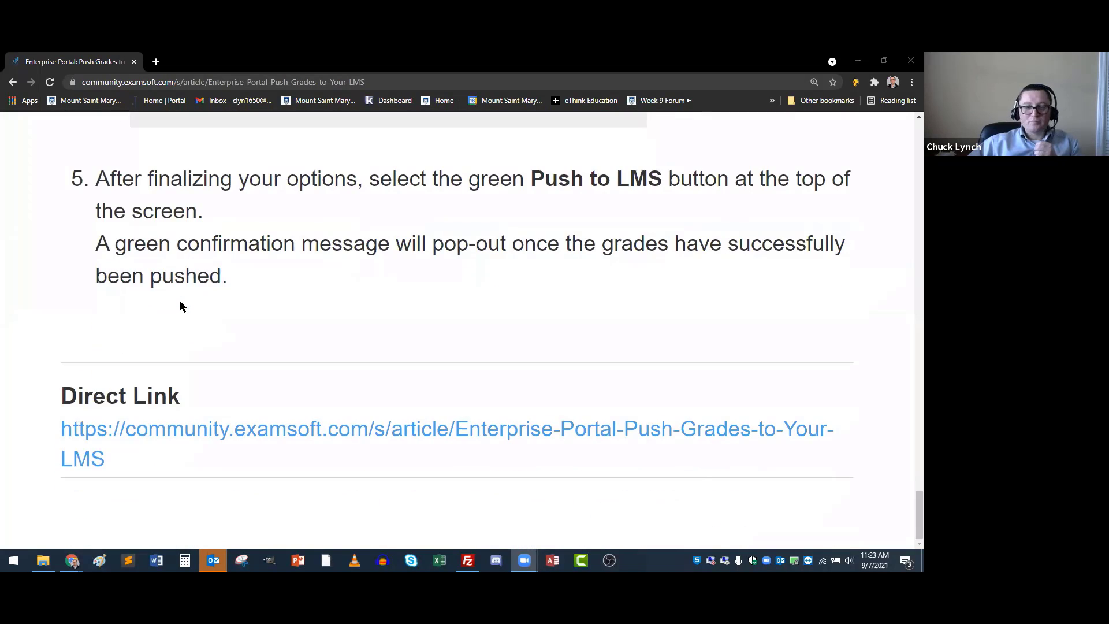